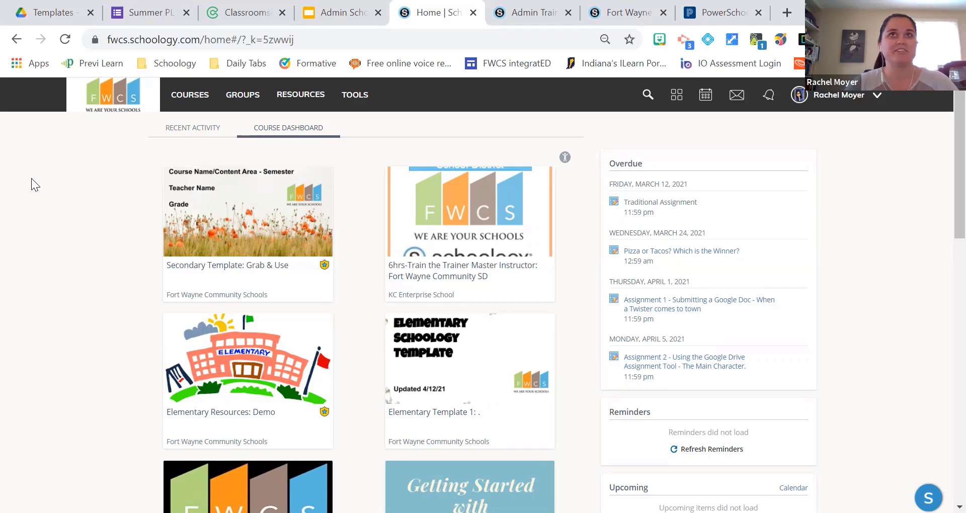
# - View the Recent Activity feed, then return to the home page's course dashboard
pyautogui.click(196, 132)
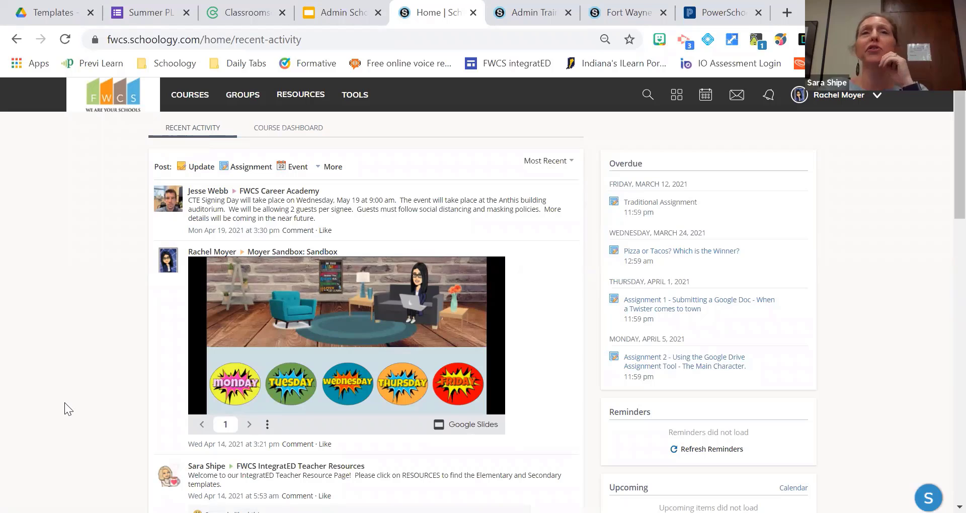
pyautogui.click(117, 102)
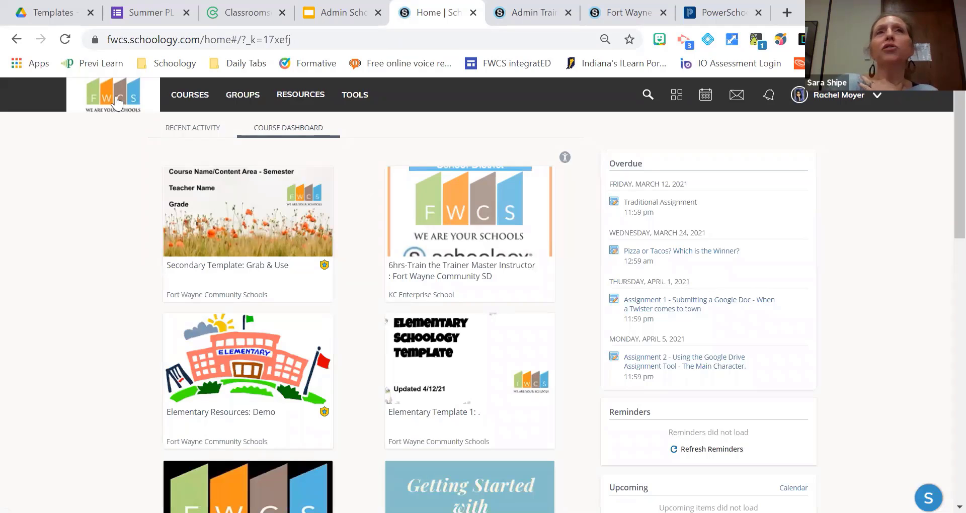
# - Display the enrolled courses overview, then open the full My Groups page
pyautogui.click(200, 106)
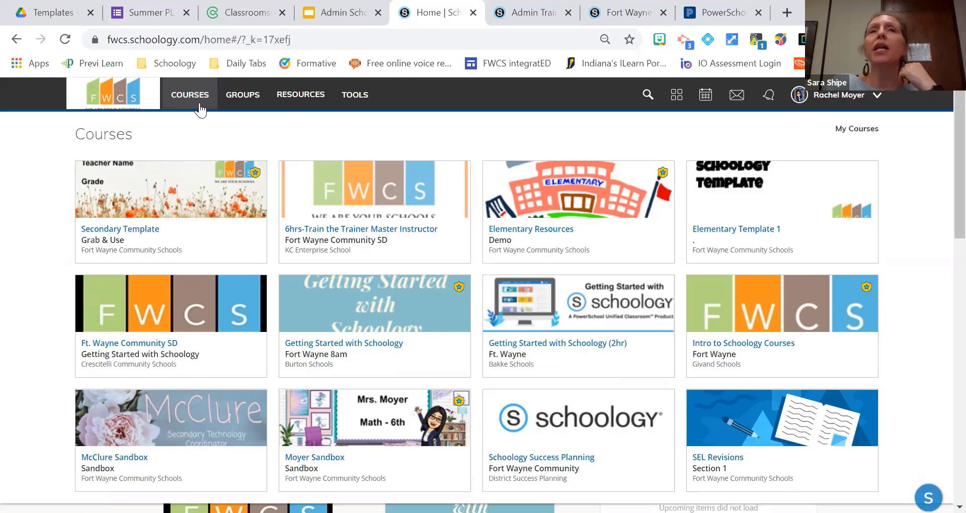
pyautogui.click(236, 100)
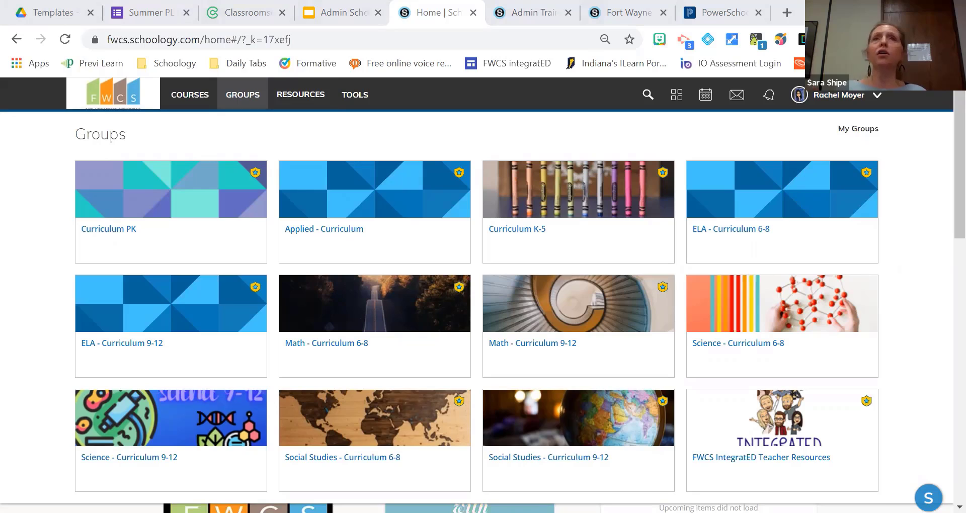
pyautogui.click(849, 129)
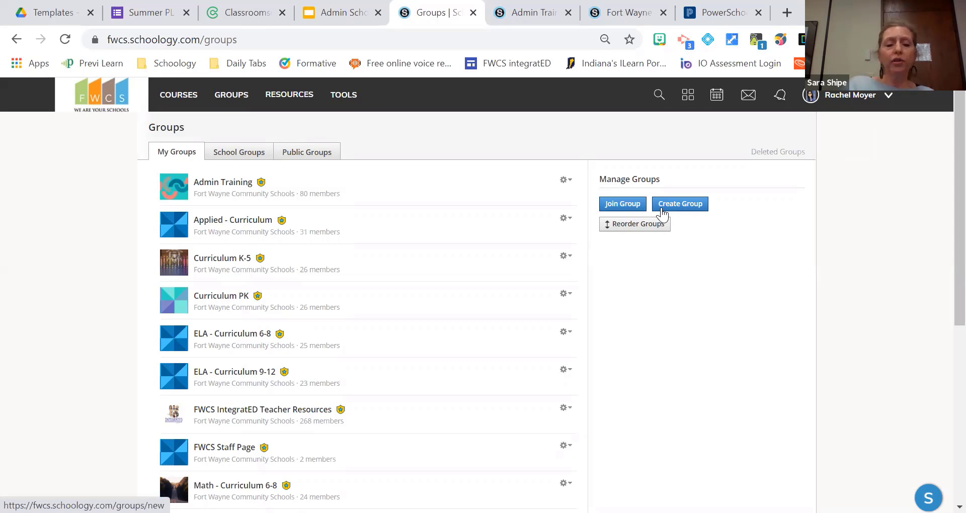
# - Enter the group's access code in the Join a Group form, then cancel without joining
pyautogui.click(616, 207)
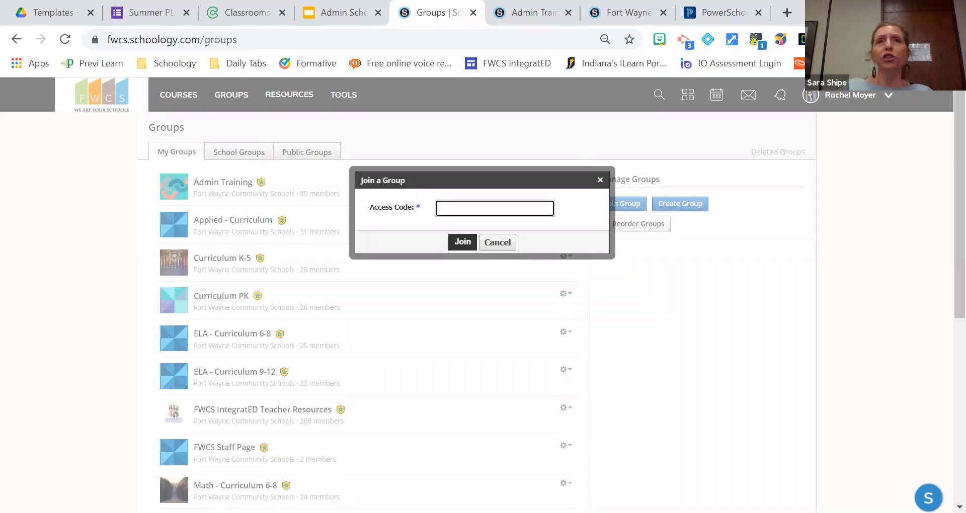
pyautogui.click(730, 222)
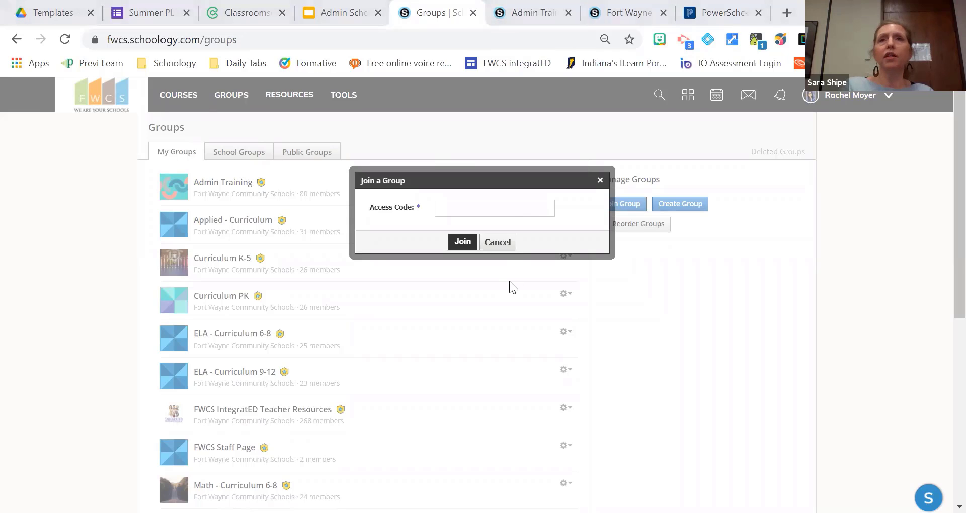
pyautogui.click(507, 213)
pyautogui.hotkey('ctrl', 'v')
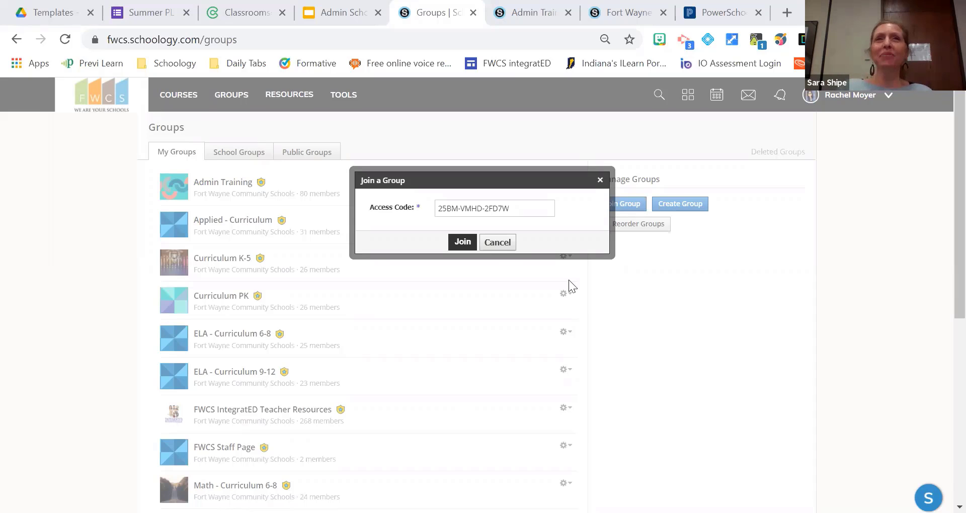
pyautogui.click(499, 245)
# - Switch to the already open Admin Training group page and reload it to refresh its member list
pyautogui.click(511, 12)
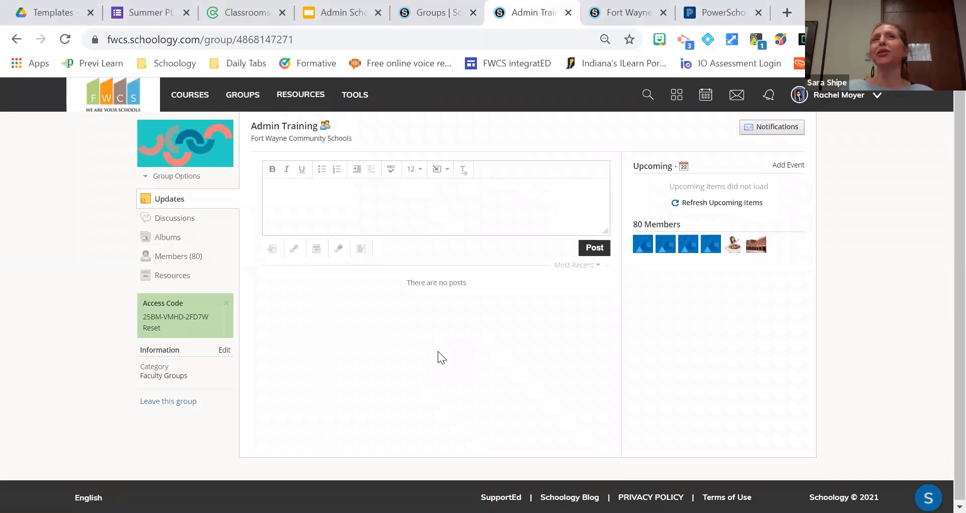
pyautogui.click(65, 39)
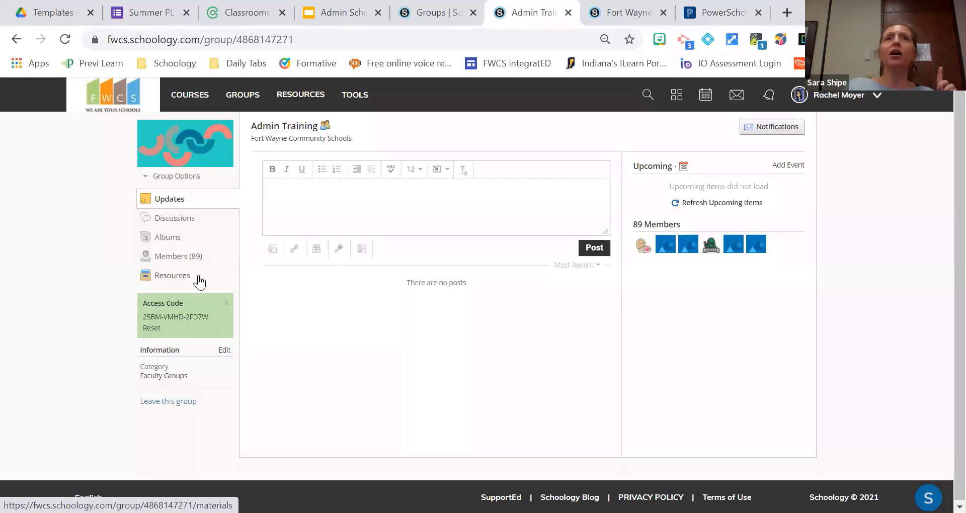
# - Browse the personal and public resource collections, then view the files in the OneDrive and Google Drive resource apps
pyautogui.click(299, 105)
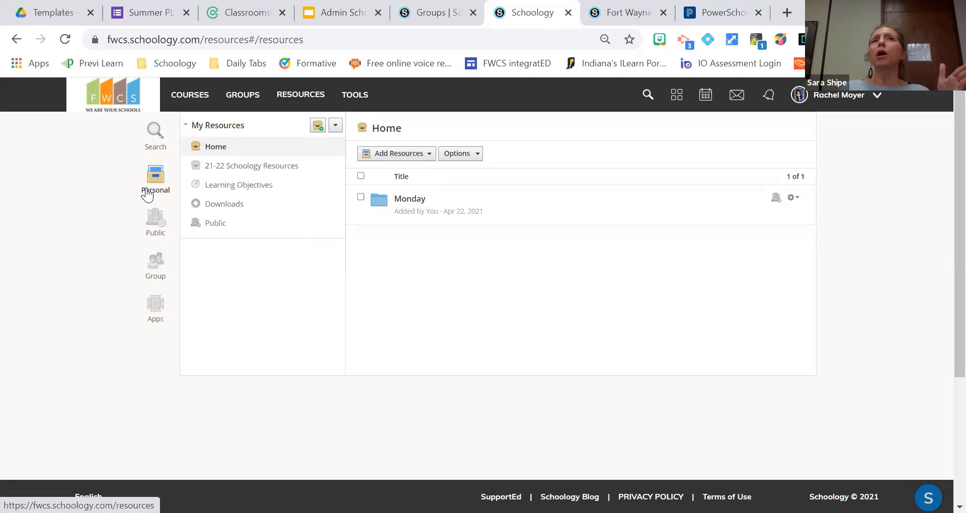
pyautogui.click(155, 232)
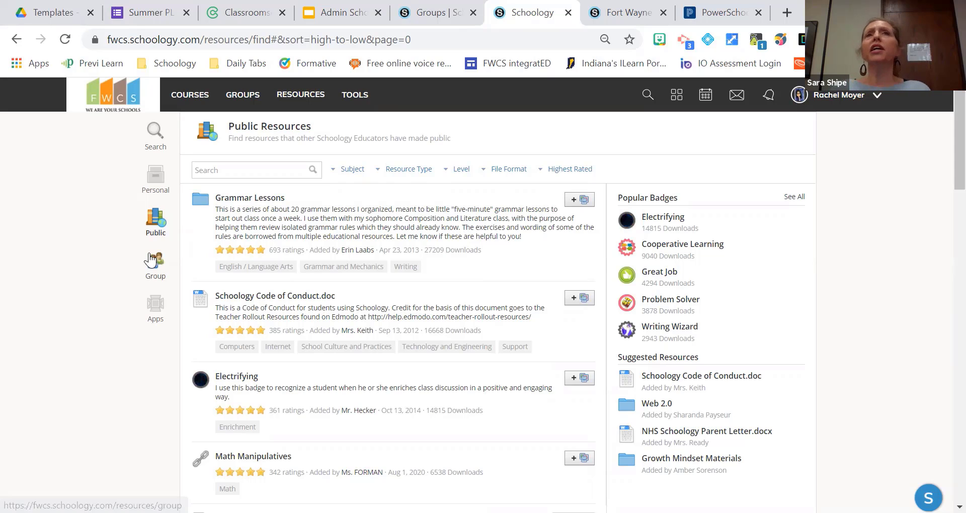
pyautogui.click(155, 316)
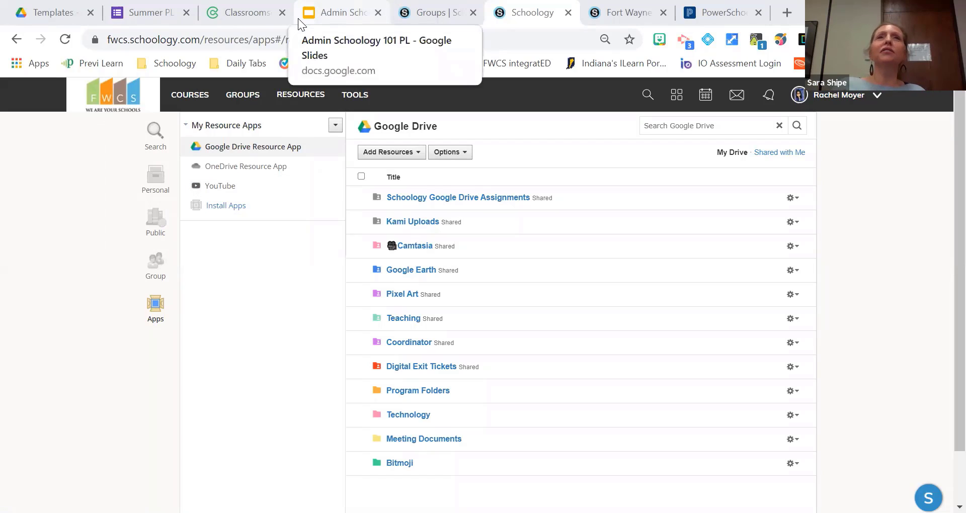
pyautogui.click(287, 169)
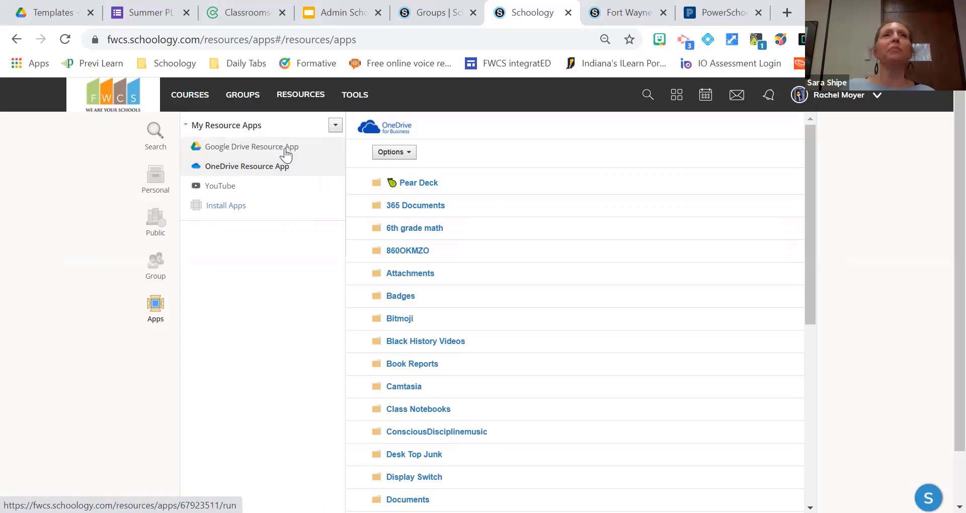
pyautogui.click(285, 148)
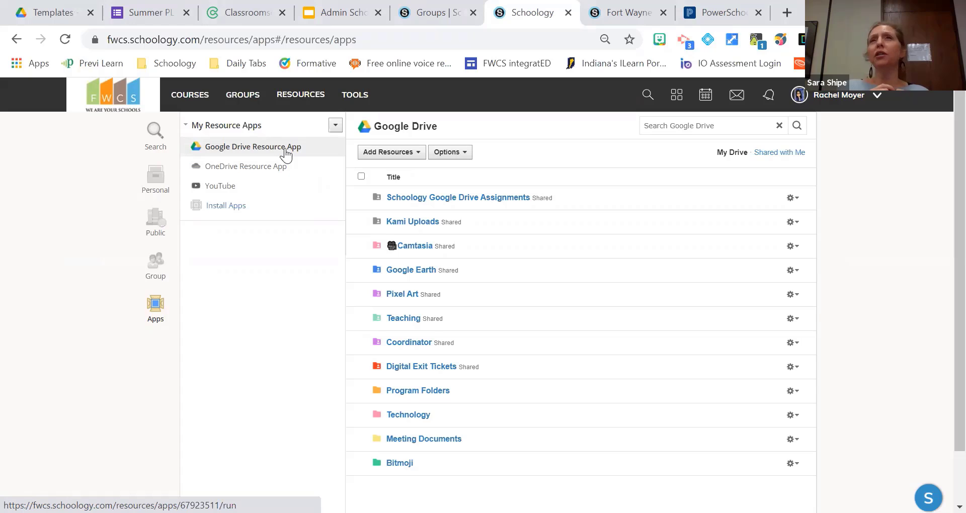
# - Open Usage Analytics and look over the sessions by role and the course materials summary
pyautogui.click(363, 98)
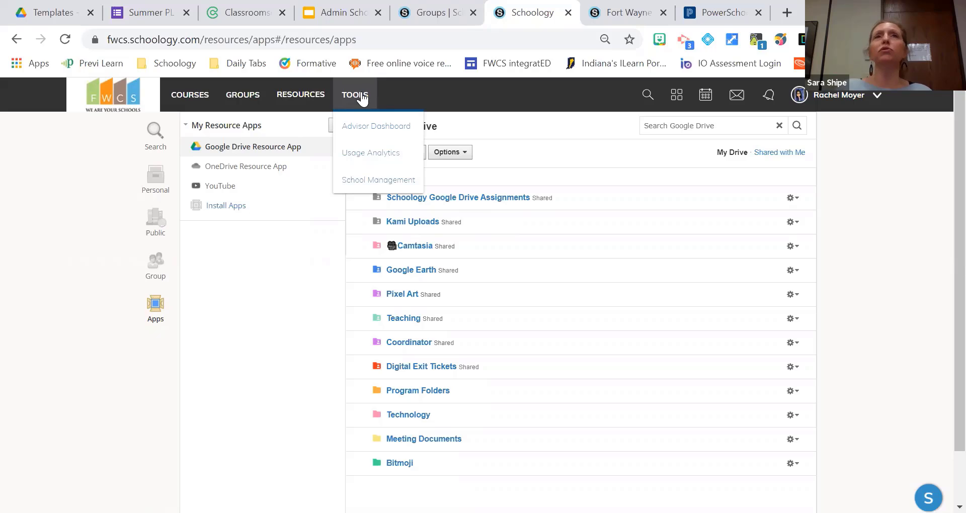
pyautogui.click(352, 160)
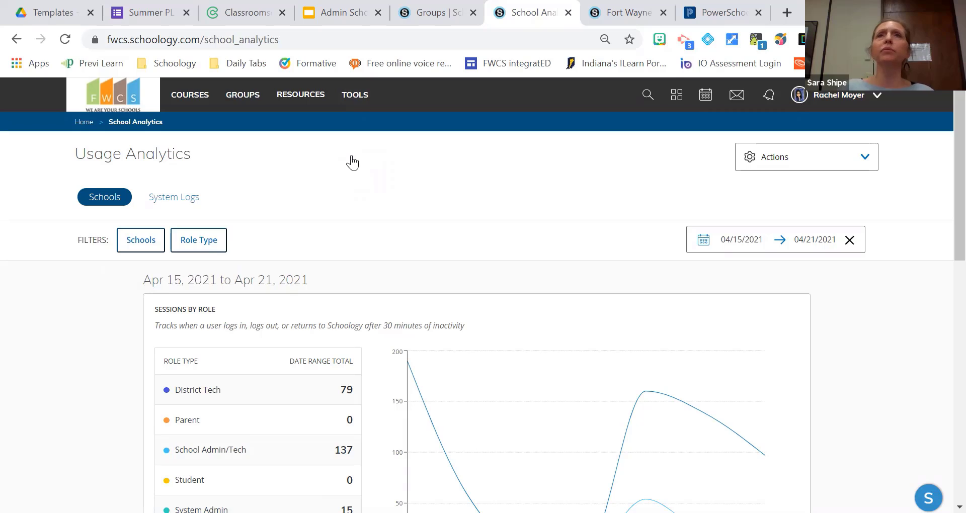
pyautogui.scroll(-5, 354, 161)
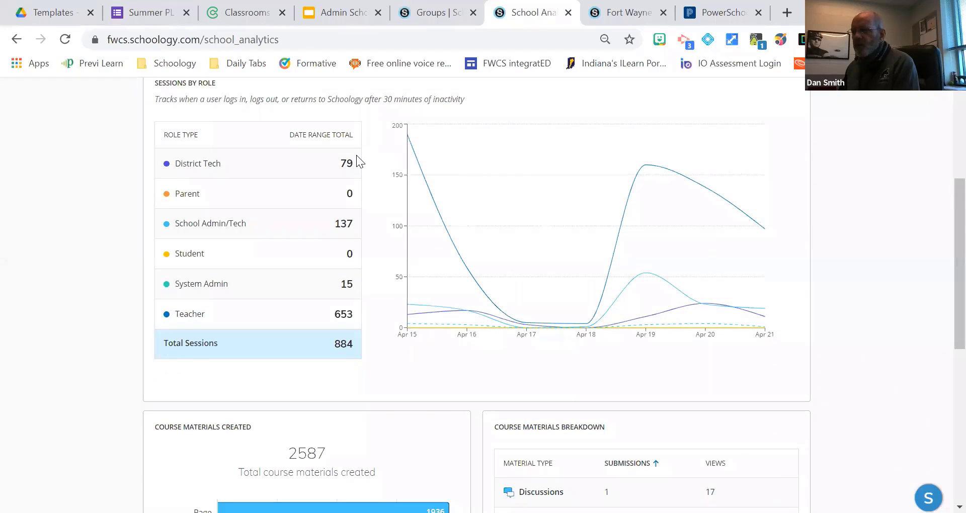
pyautogui.scroll(5, 357, 160)
# - Open the Advisor Dashboard and view its Calendar, Grades and Attendance sections
pyautogui.click(355, 96)
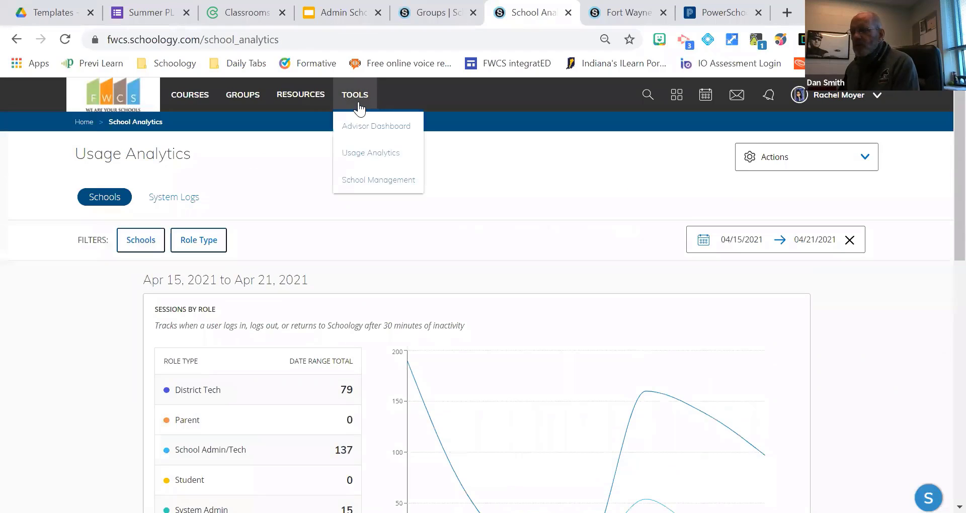
pyautogui.click(368, 132)
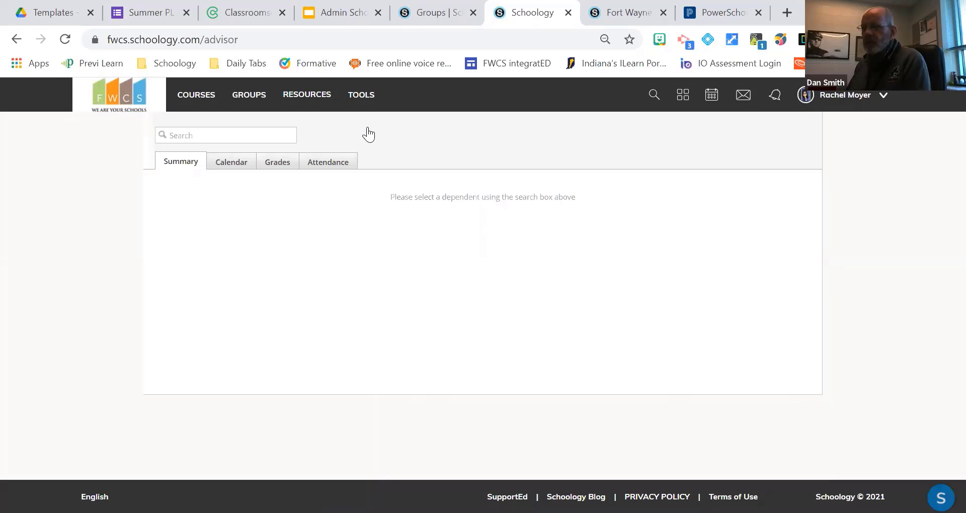
pyautogui.click(231, 170)
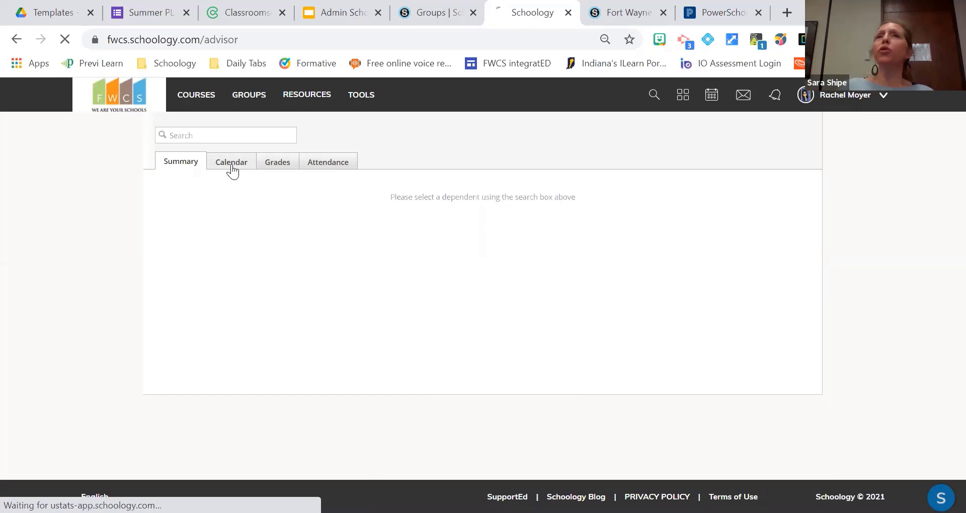
pyautogui.click(281, 169)
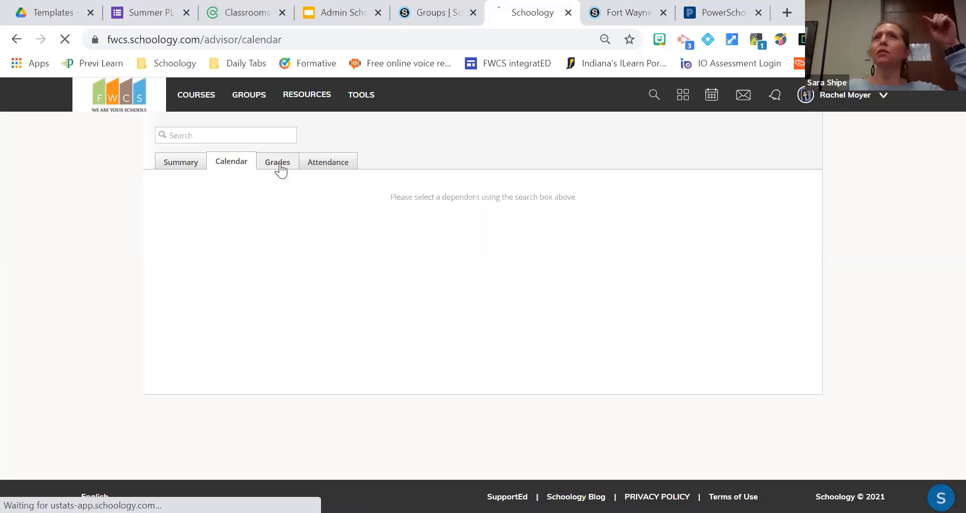
pyautogui.click(330, 164)
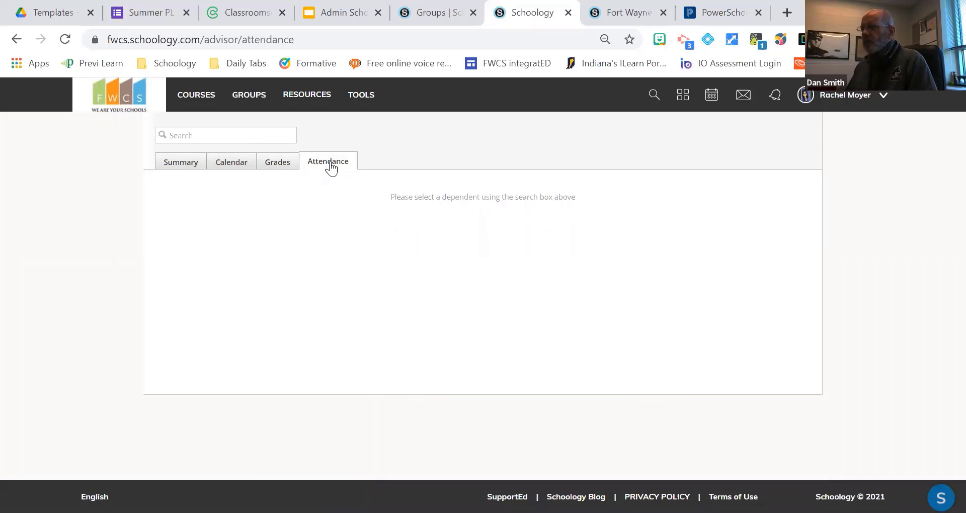
# - Try looking up a dependent by last name and by first name in the Advisor Dashboard, clearing each entry
pyautogui.click(237, 136)
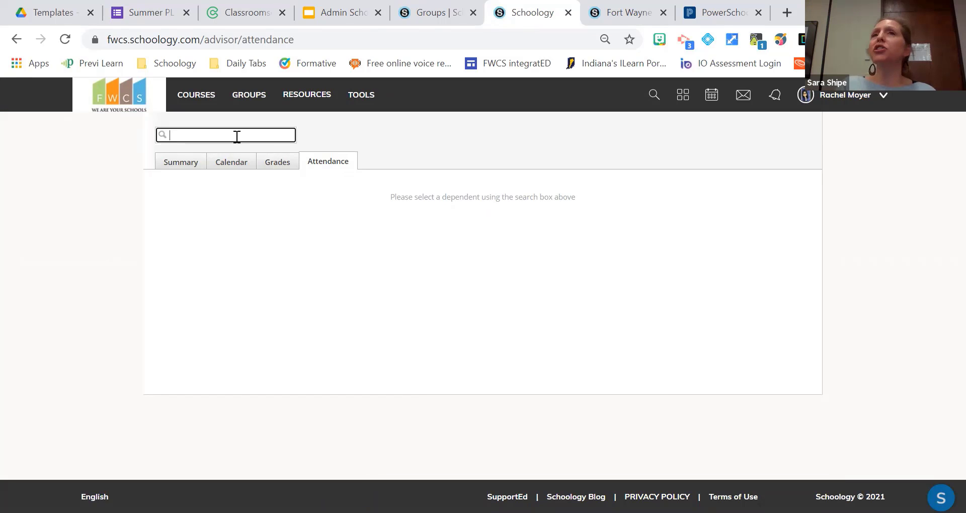
pyautogui.write('ship')
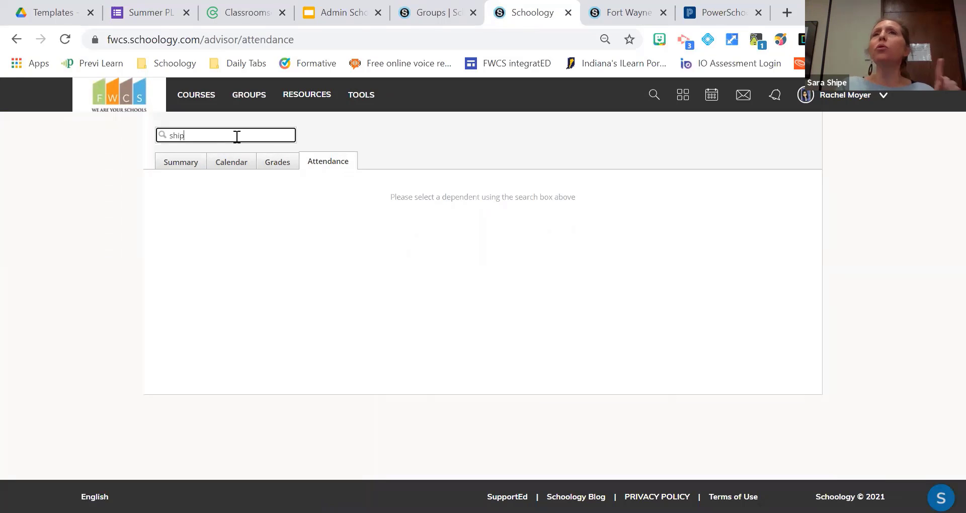
pyautogui.press('BackSpace')
pyautogui.press('BackSpace')
pyautogui.press('BackSpace')
pyautogui.press('BackSpace')
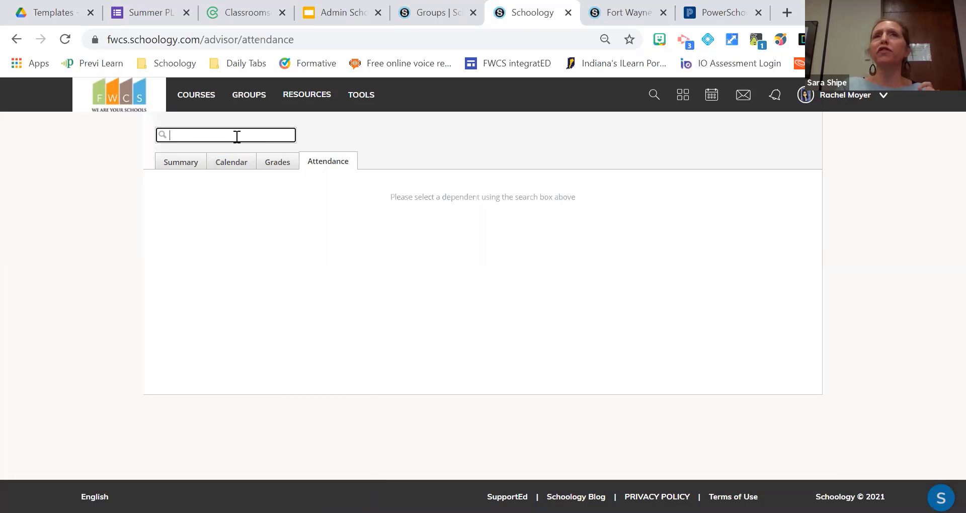
pyautogui.write('sara')
pyautogui.press('BackSpace')
pyautogui.press('BackSpace')
pyautogui.press('BackSpace')
pyautogui.press('BackSpace')
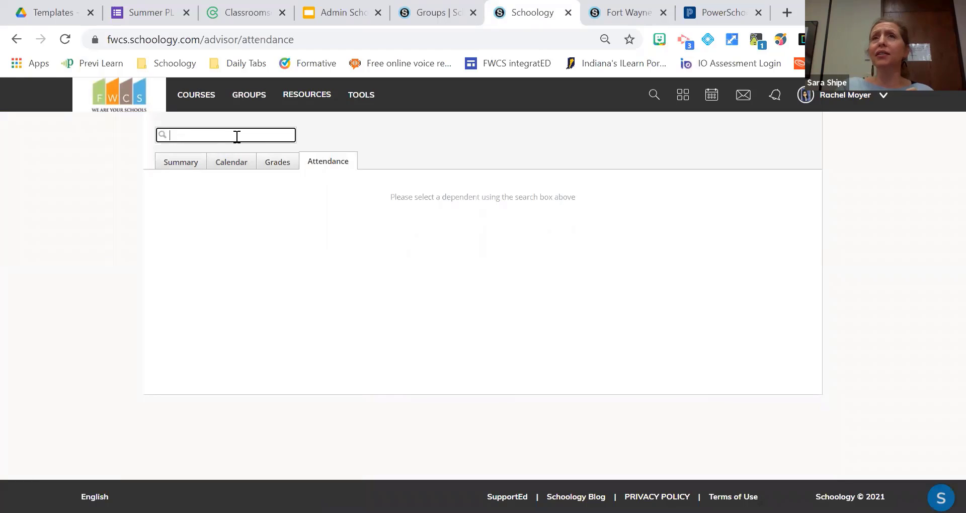
# - Return to Usage Analytics and examine the Sessions by Role table and chart
pyautogui.click(356, 95)
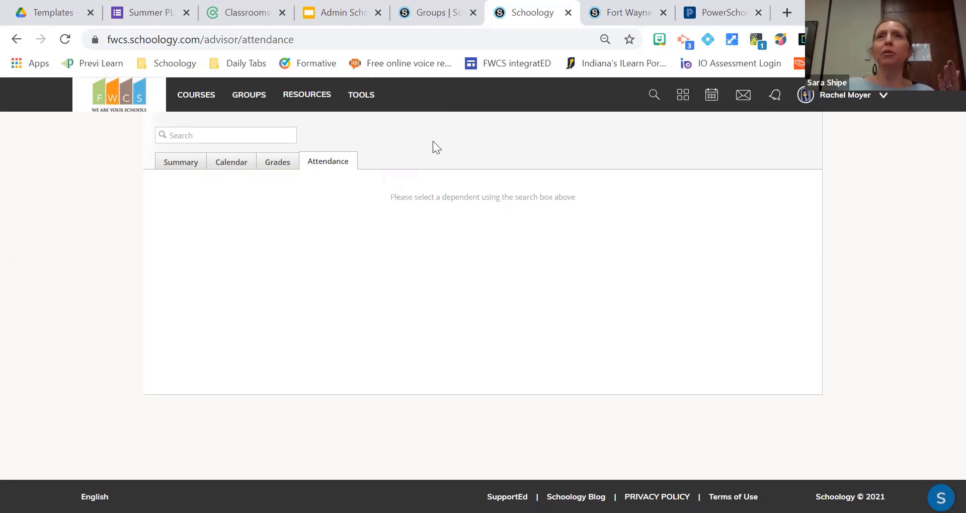
pyautogui.moveTo(374, 104)
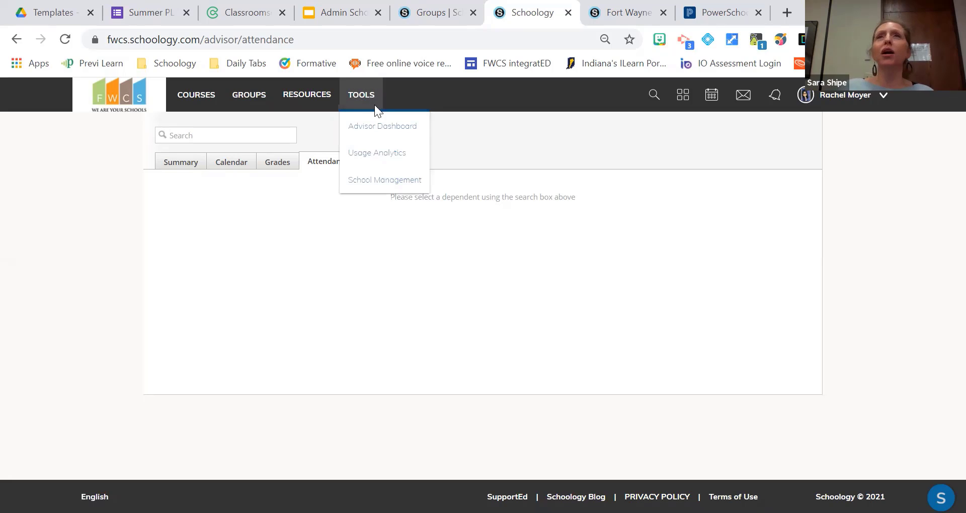
pyautogui.click(393, 152)
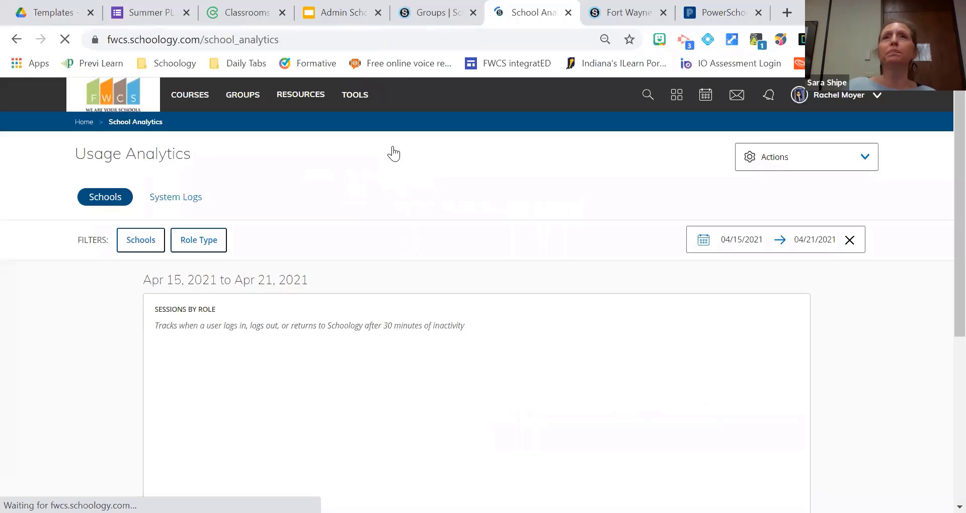
pyautogui.scroll(-3, 560, 274)
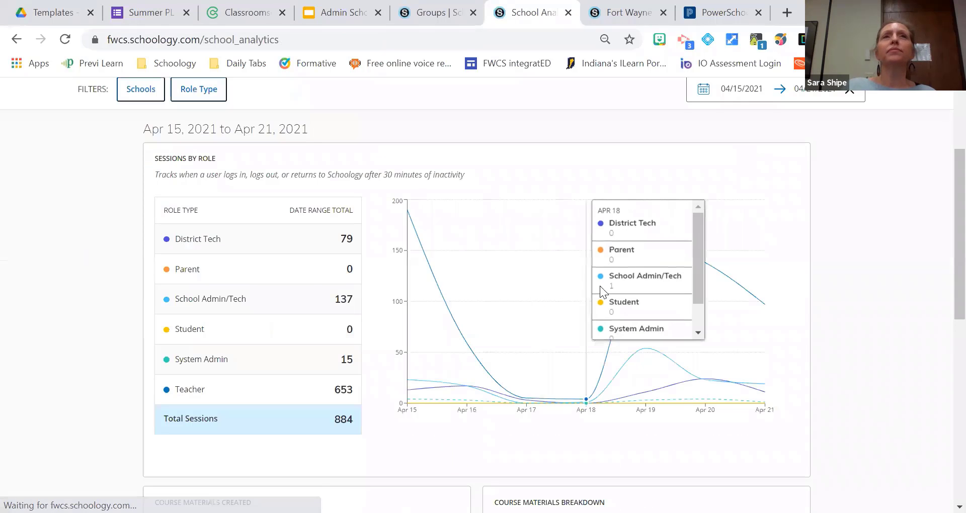
pyautogui.scroll(3, 839, 350)
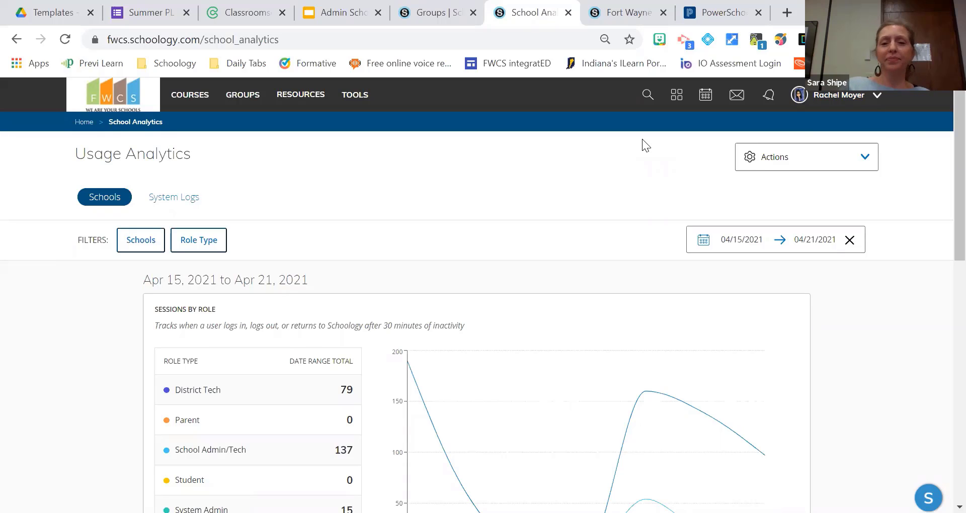
# - Show the site-wide search field, then open the App Center
pyautogui.click(648, 95)
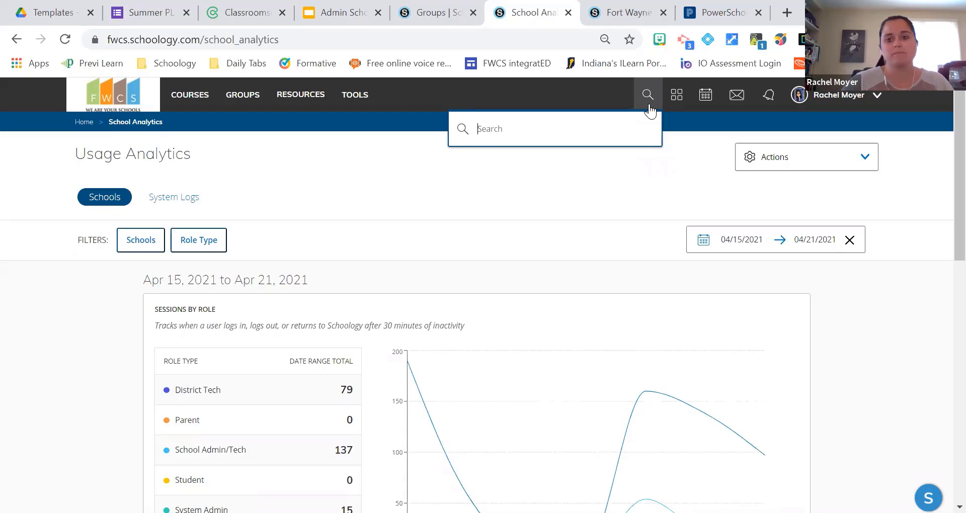
pyautogui.click(682, 107)
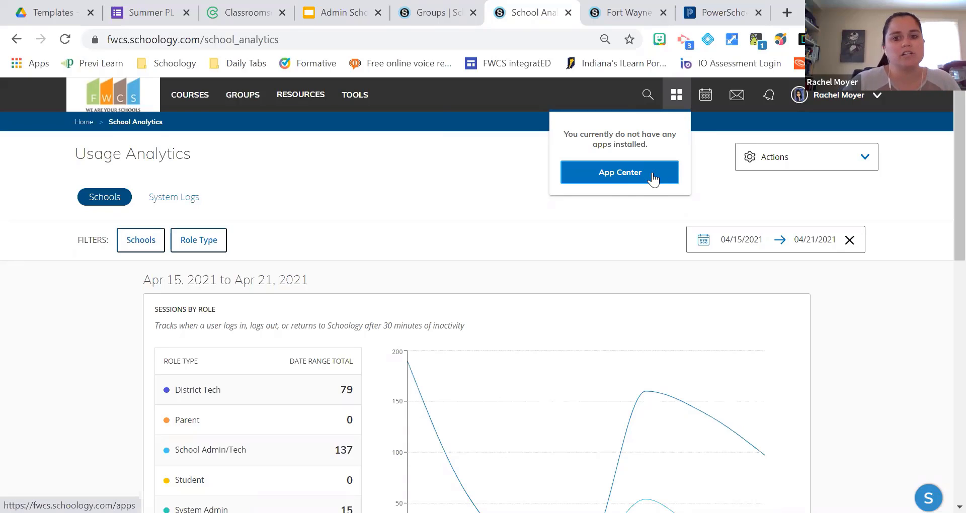
pyautogui.click(615, 185)
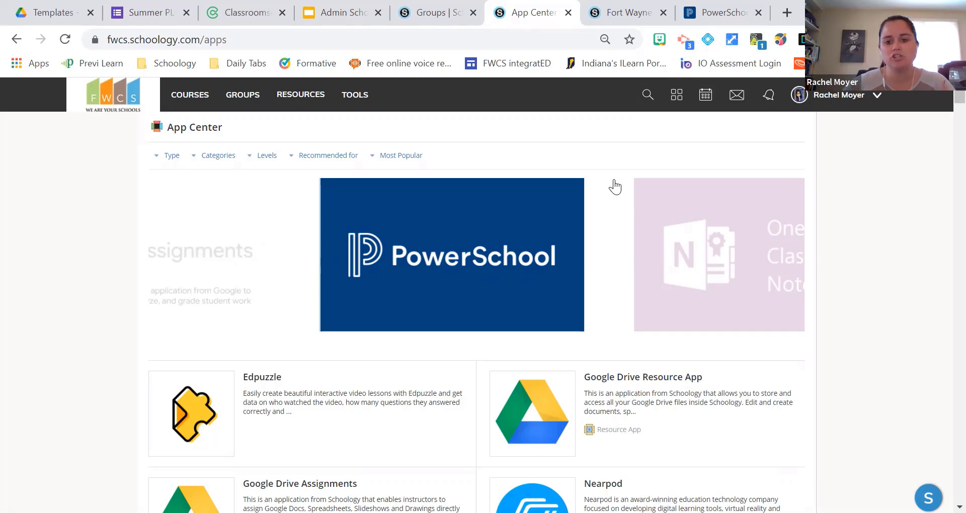
# - Browse the apps listed in the App Center, from Edpuzzle to OneNote Class Notebook, and return to the start of the list
pyautogui.scroll(-1, 848, 359)
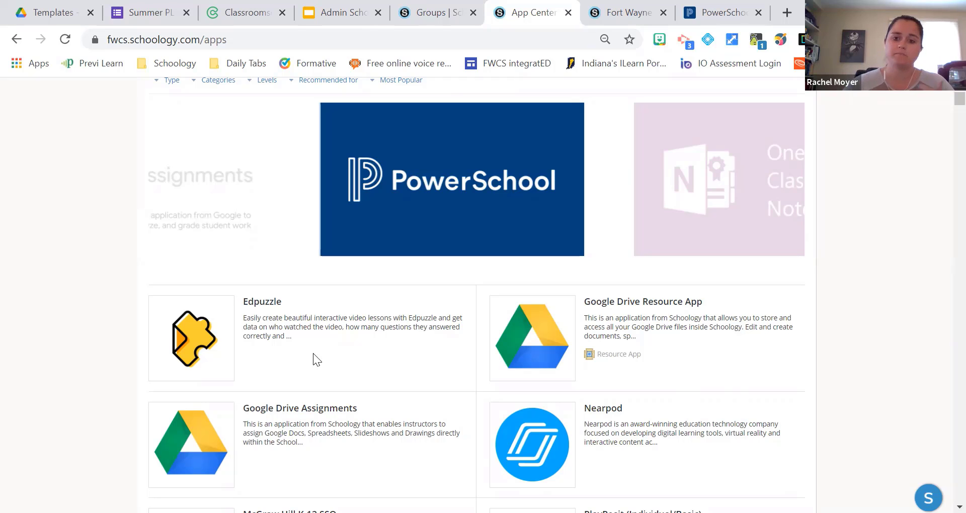
pyautogui.scroll(-5, 313, 353)
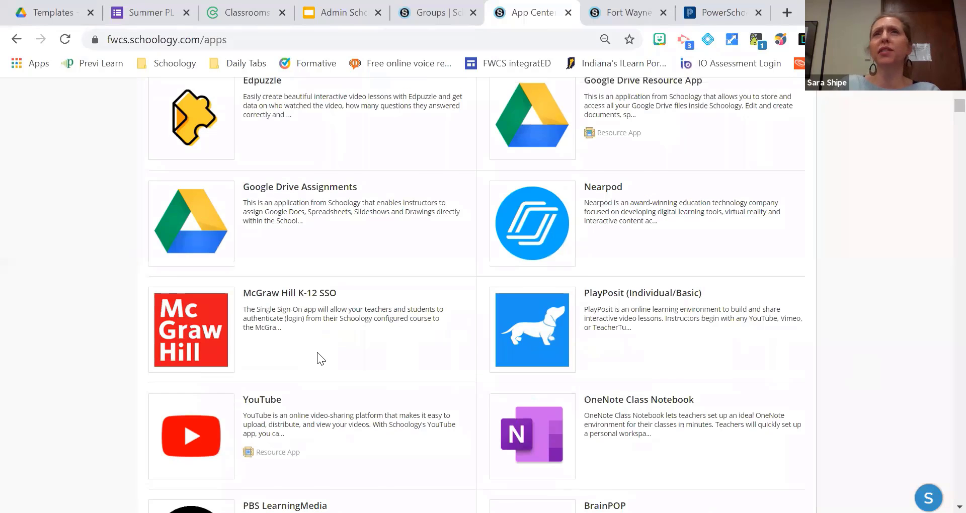
pyautogui.scroll(6, 318, 357)
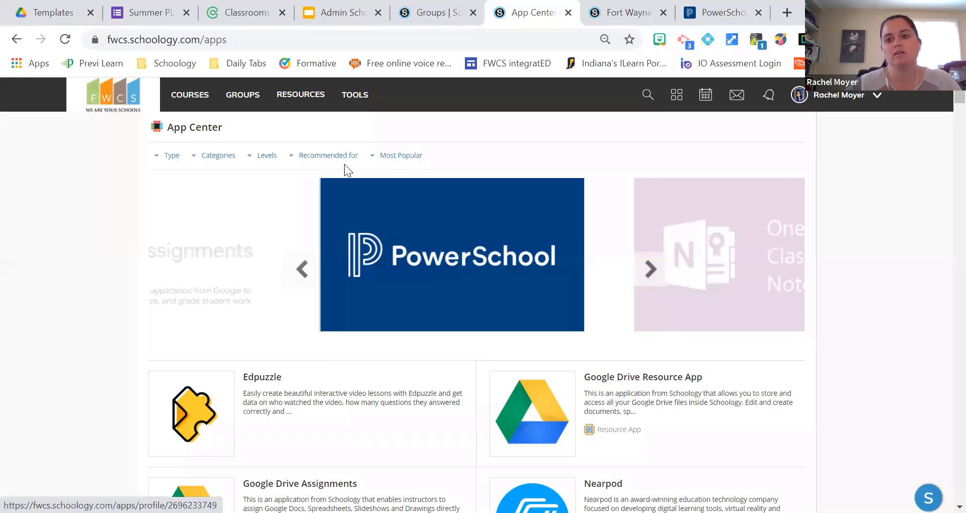
# - Open the calendar and look over the full April 2021 month, including the import and export options
pyautogui.click(706, 101)
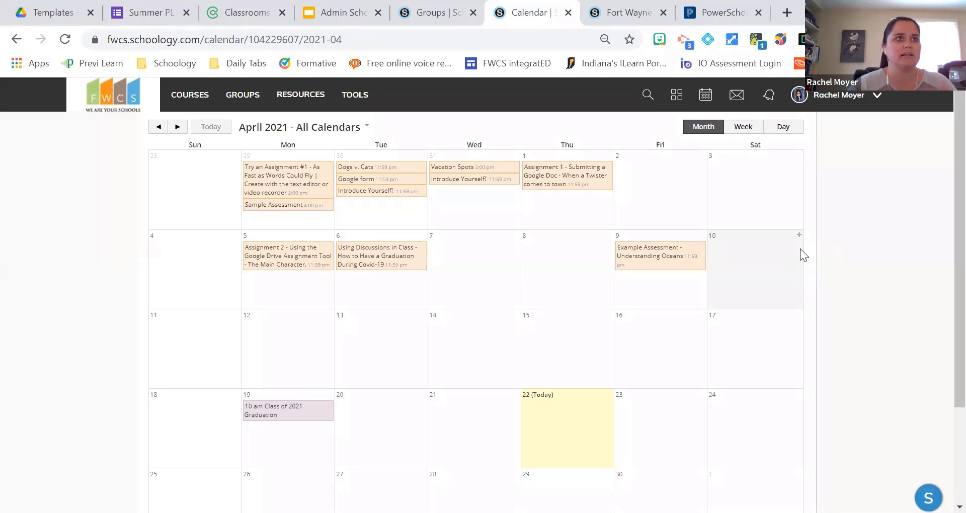
pyautogui.scroll(-2, 800, 248)
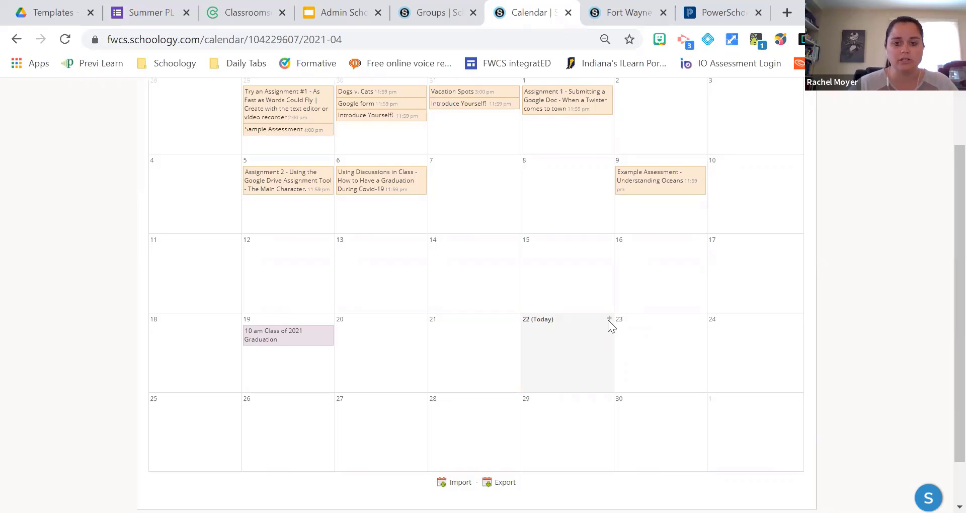
pyautogui.scroll(-1, 609, 322)
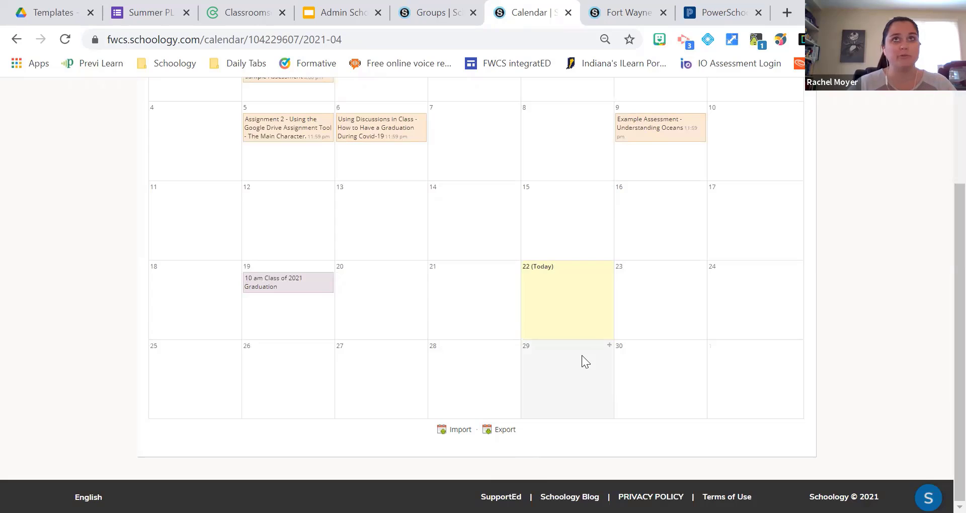
pyautogui.scroll(3, 575, 329)
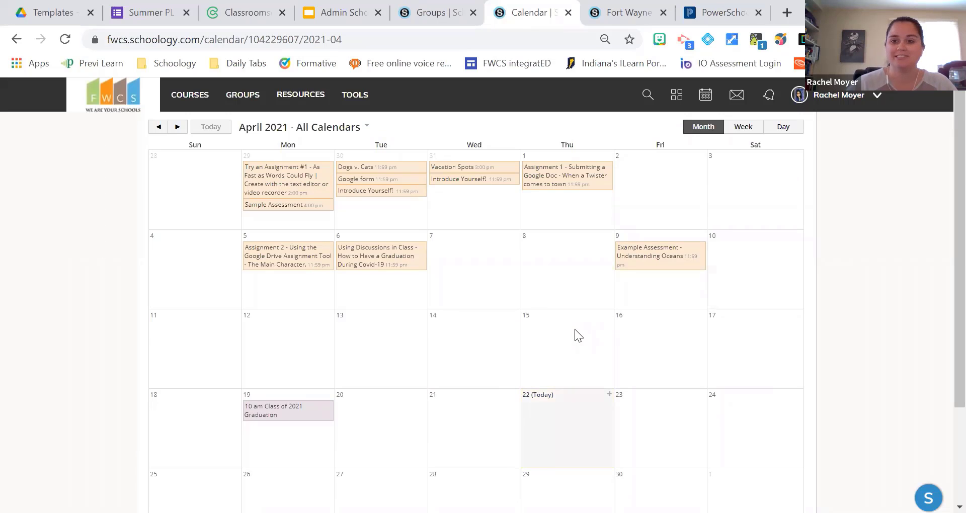
# - Open the most recent message in the inbox, and show and close the list of notifications
pyautogui.click(743, 100)
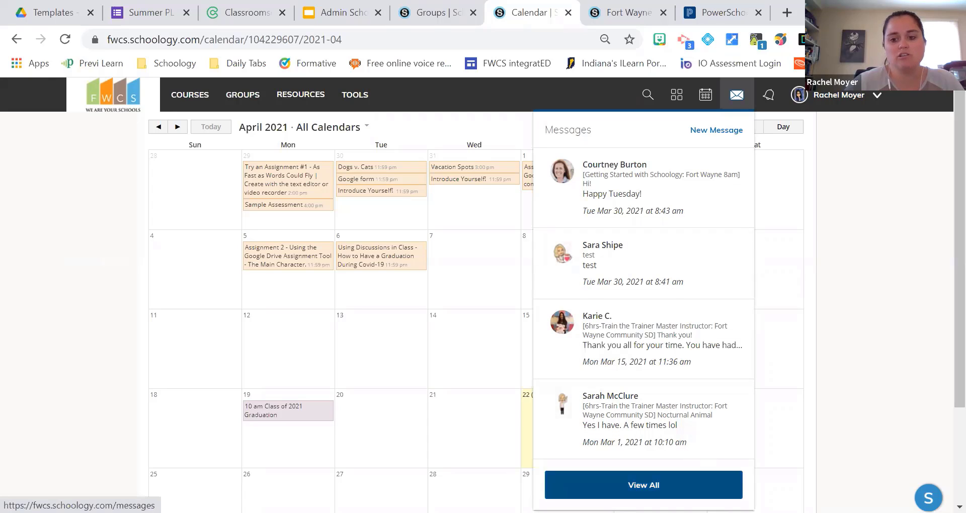
pyautogui.click(671, 193)
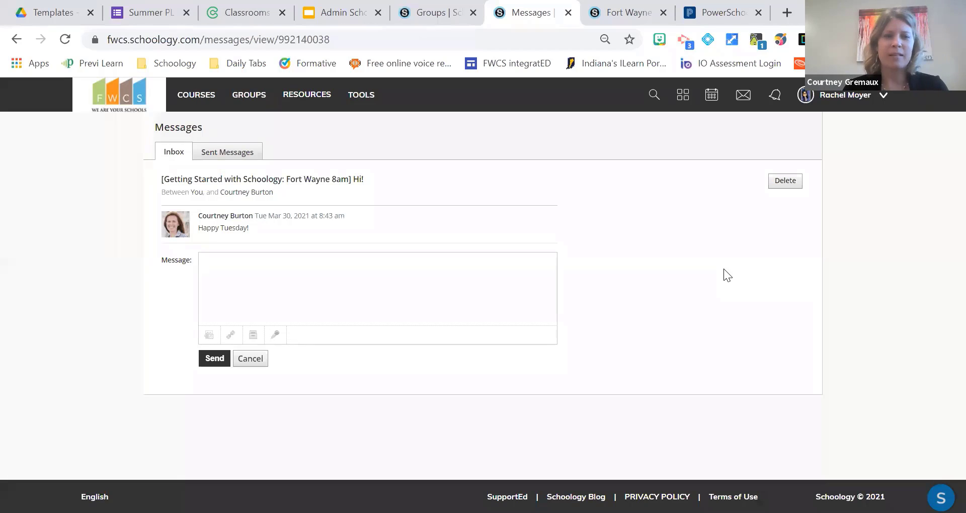
pyautogui.click(775, 101)
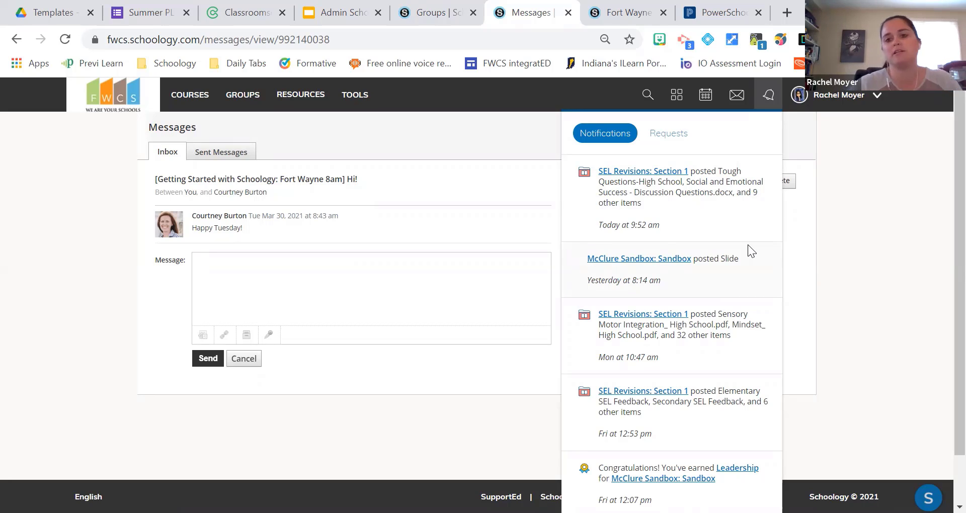
pyautogui.click(844, 234)
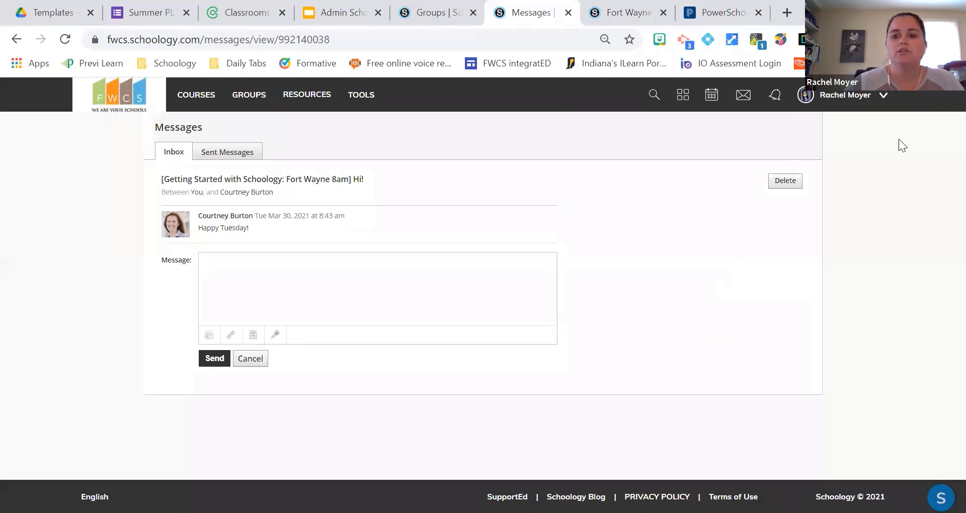
# - Open the account's own profile and show the option for editing its picture
pyautogui.click(871, 103)
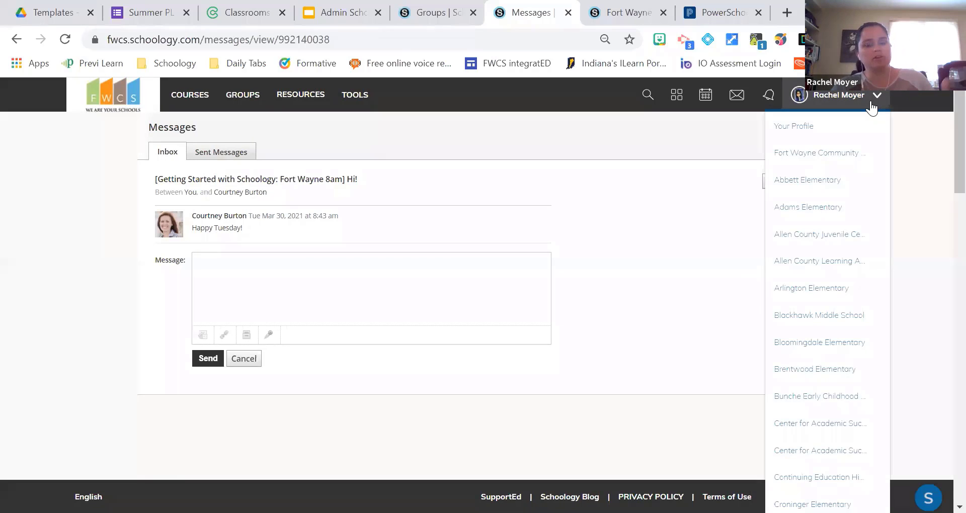
pyautogui.click(815, 128)
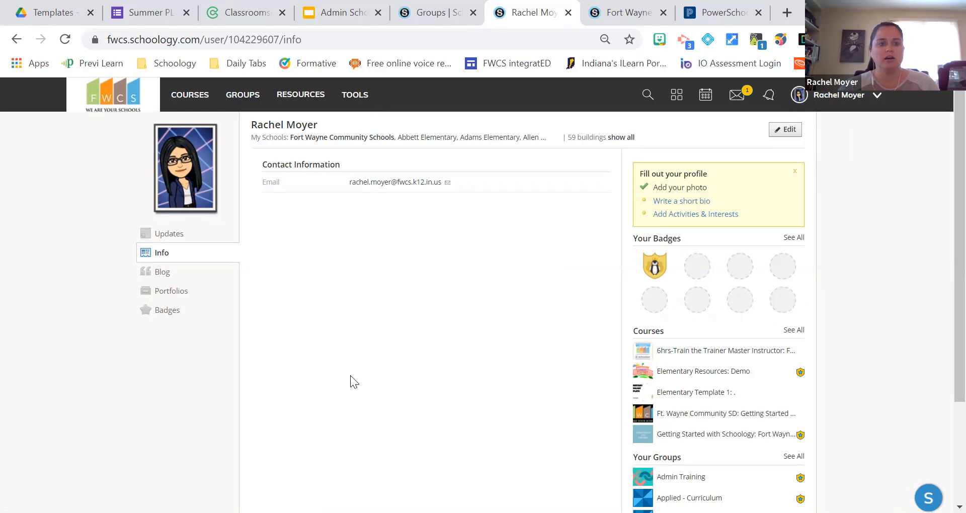
pyautogui.moveTo(175, 177)
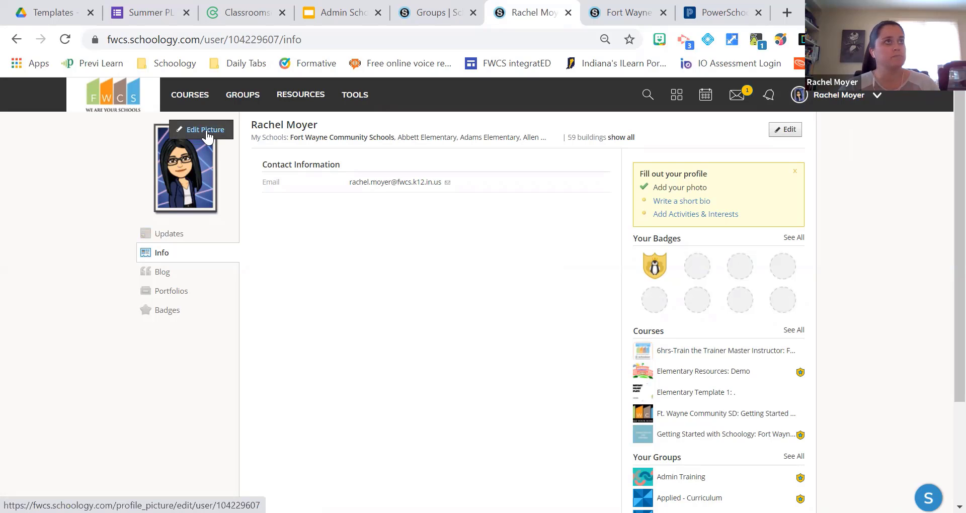
# - Look through the schools listed under the account and open the account Settings
pyautogui.click(844, 99)
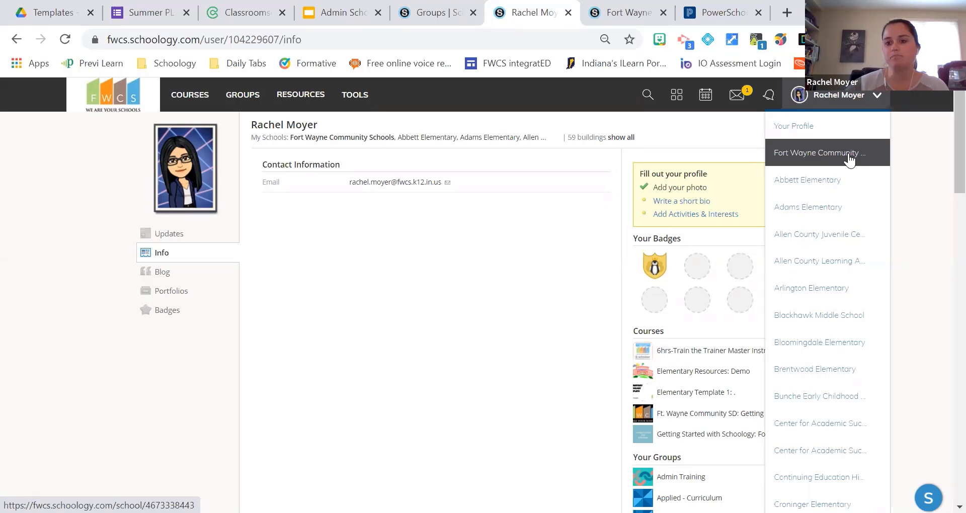
pyautogui.scroll(-18, 849, 160)
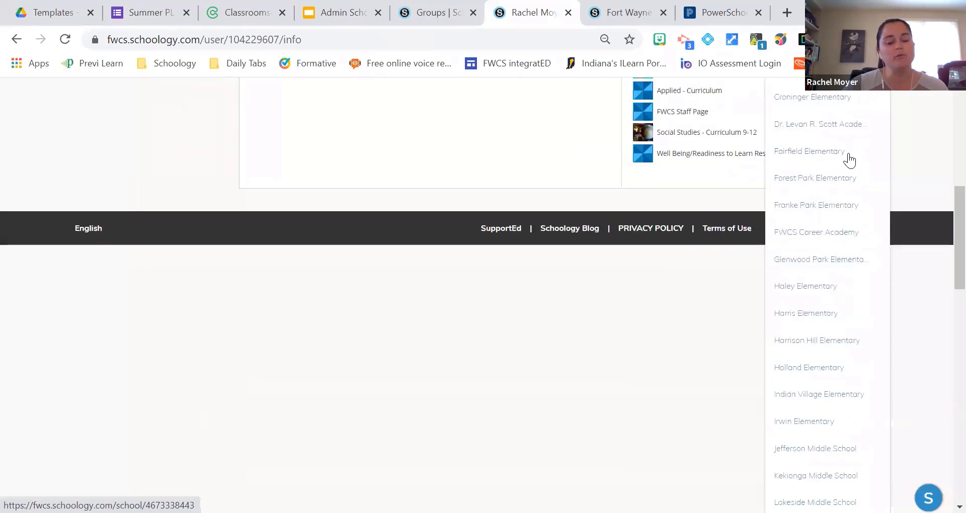
pyautogui.scroll(-9, 850, 160)
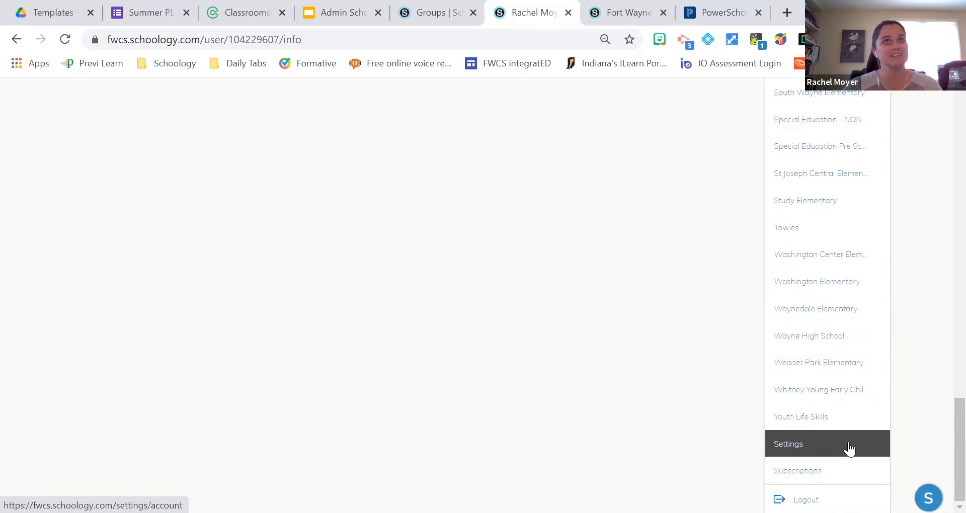
pyautogui.click(849, 448)
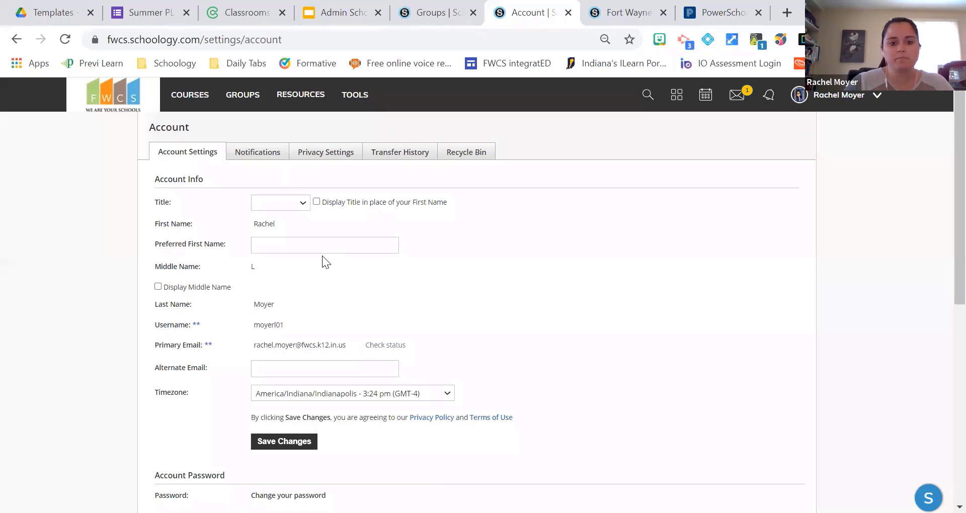
# - Examine the Account Settings page, including calendar sharing, account linking and merging, and the home page options
pyautogui.scroll(-8, 323, 258)
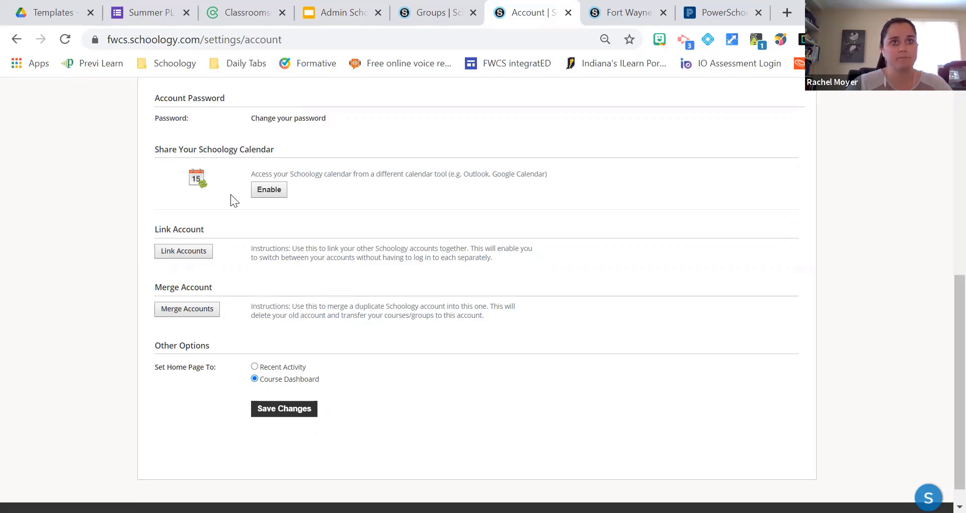
pyautogui.scroll(-1, 231, 194)
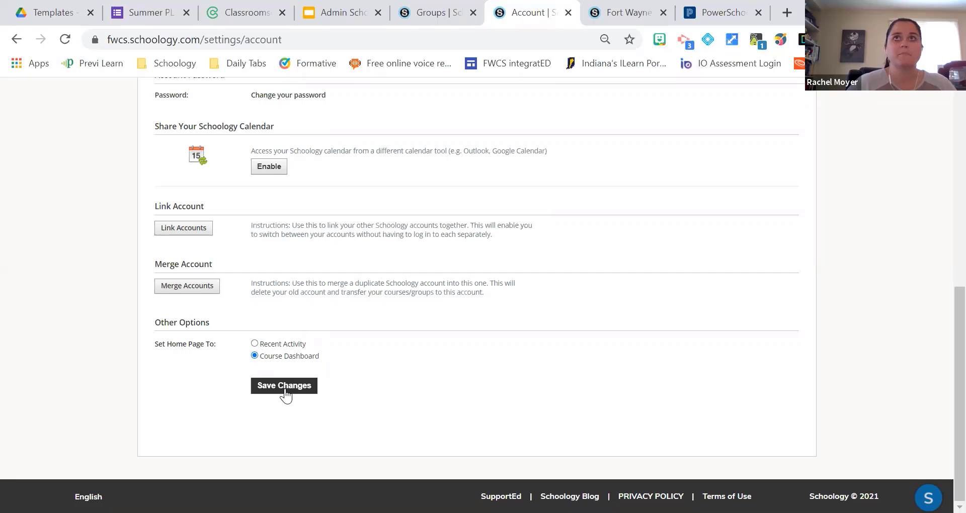
pyautogui.scroll(5, 285, 393)
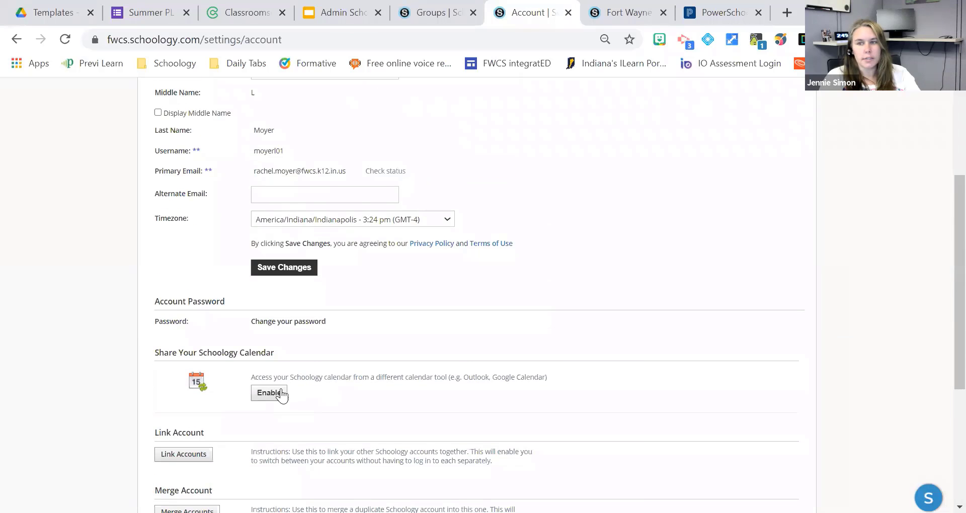
pyautogui.scroll(-5, 282, 394)
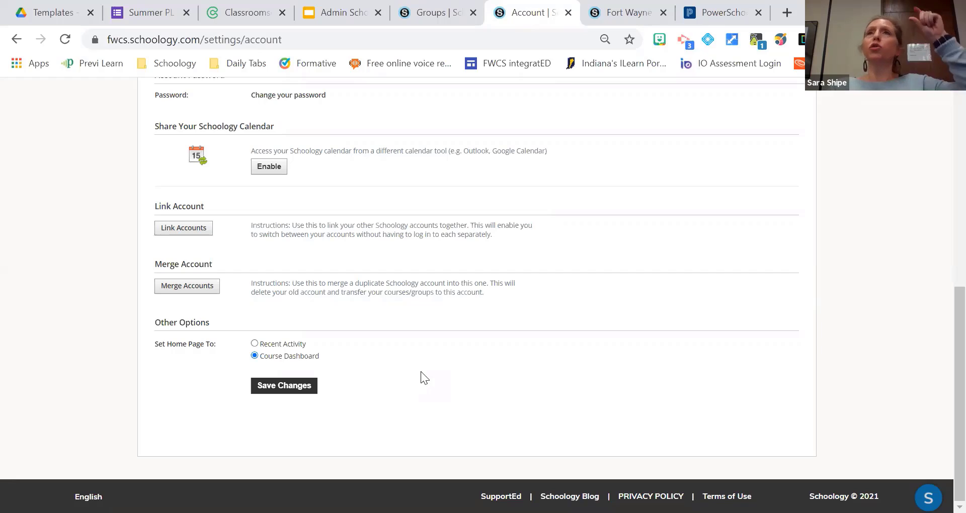
pyautogui.scroll(8, 420, 371)
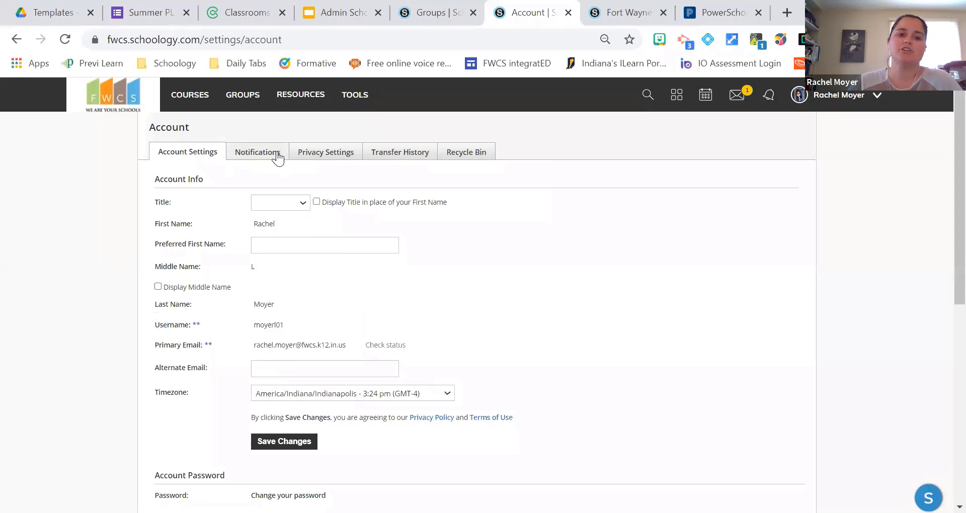
# - Examine the email and mobile notification settings for the Academic, School Groups, Public Groups, School and Personal categories
pyautogui.click(263, 157)
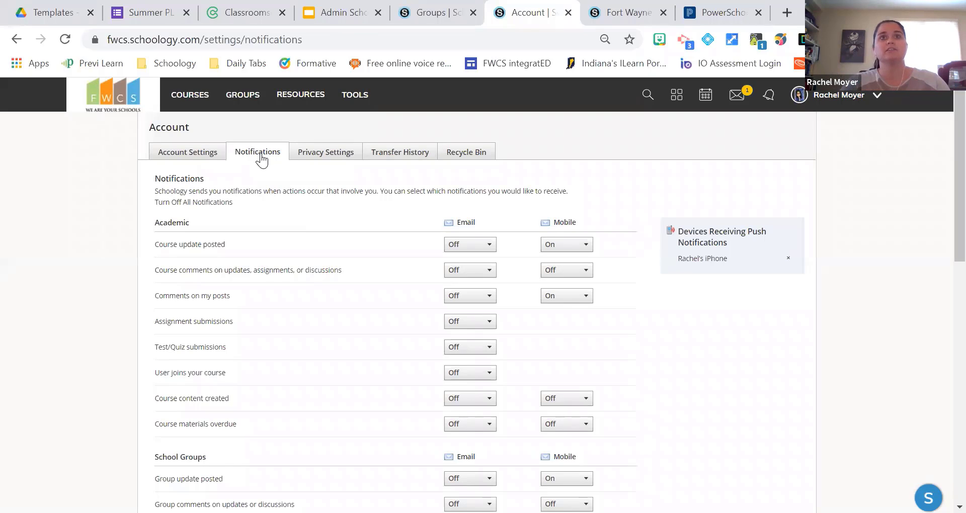
pyautogui.scroll(-9, 311, 233)
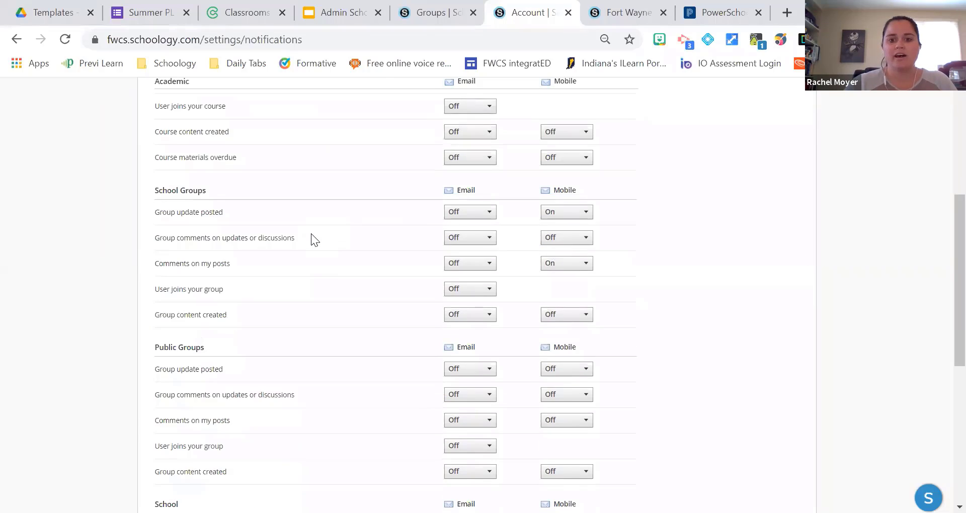
pyautogui.scroll(-3, 312, 235)
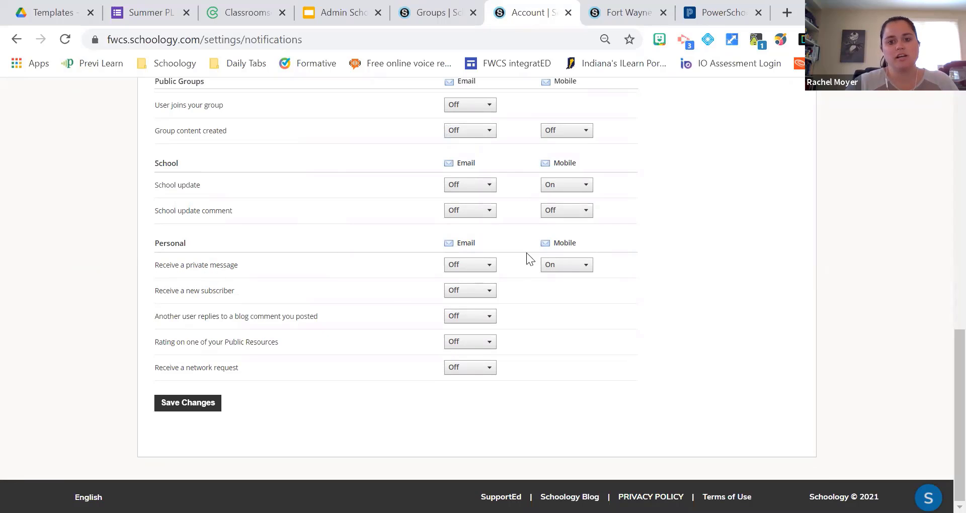
pyautogui.scroll(12, 574, 283)
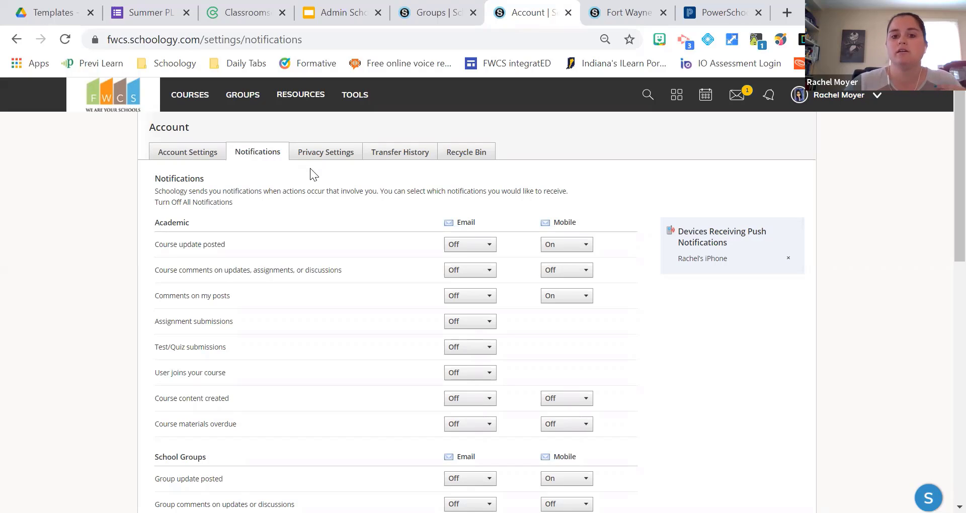
# - View the account's Privacy Settings and the deleted items in its Recycle Bin
pyautogui.click(328, 158)
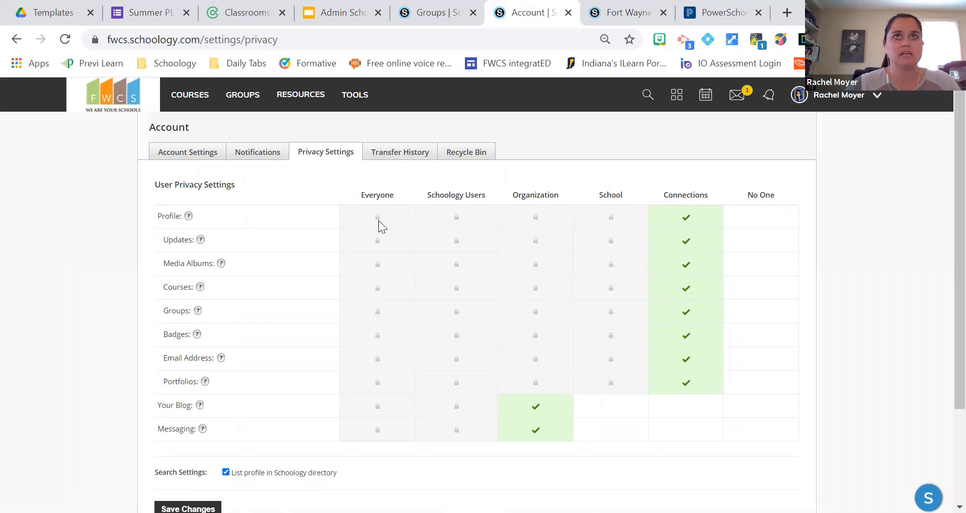
pyautogui.click(466, 152)
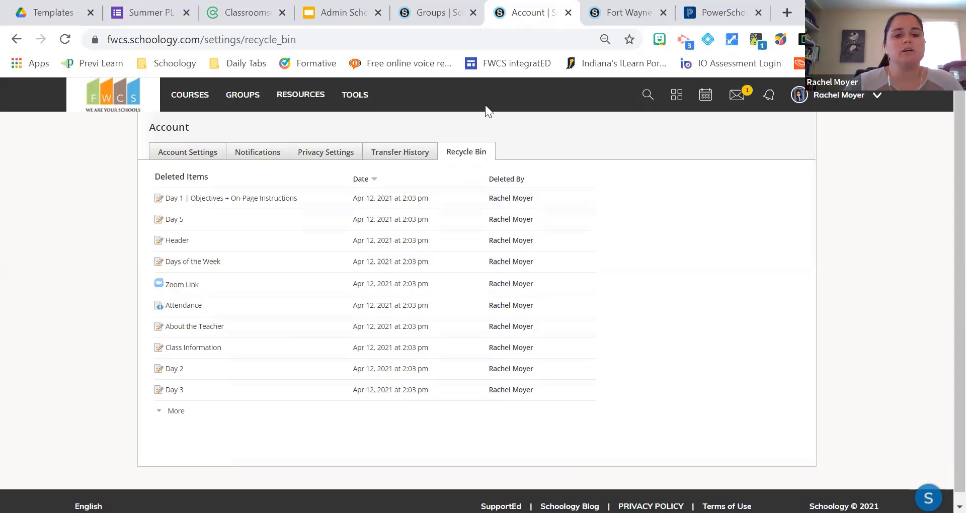
# - Show the available administrator tools and reopen the Advisor Dashboard
pyautogui.click(371, 98)
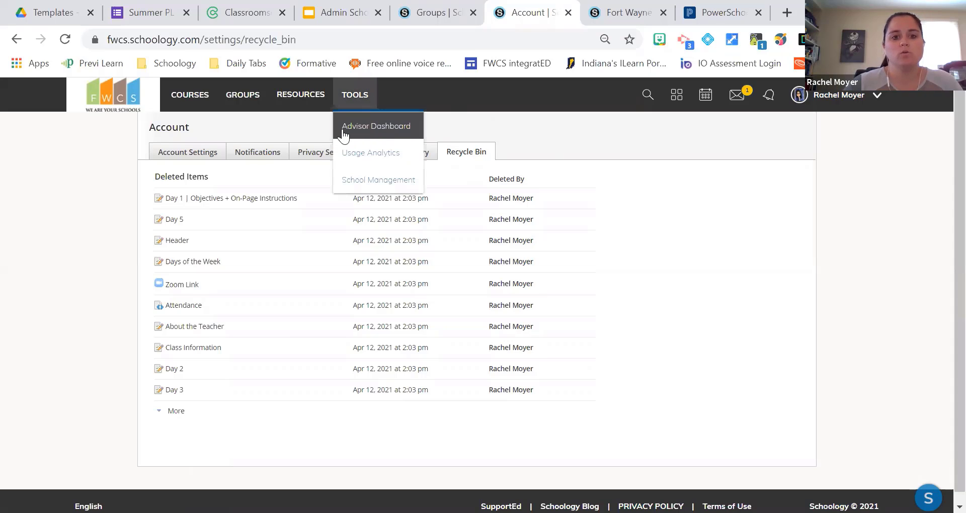
pyautogui.click(407, 135)
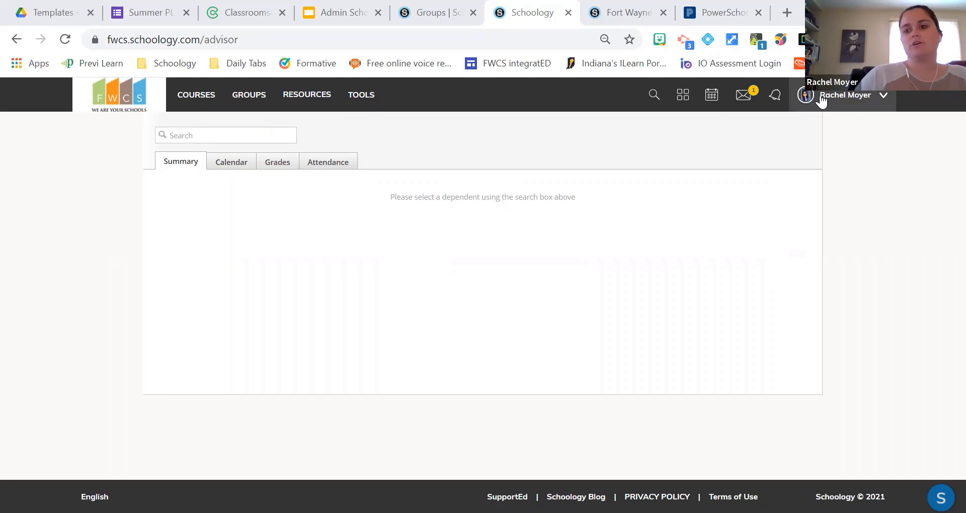
# - Open the Fort Wayne Community Schools page and view its Info and Faculty sections
pyautogui.click(863, 100)
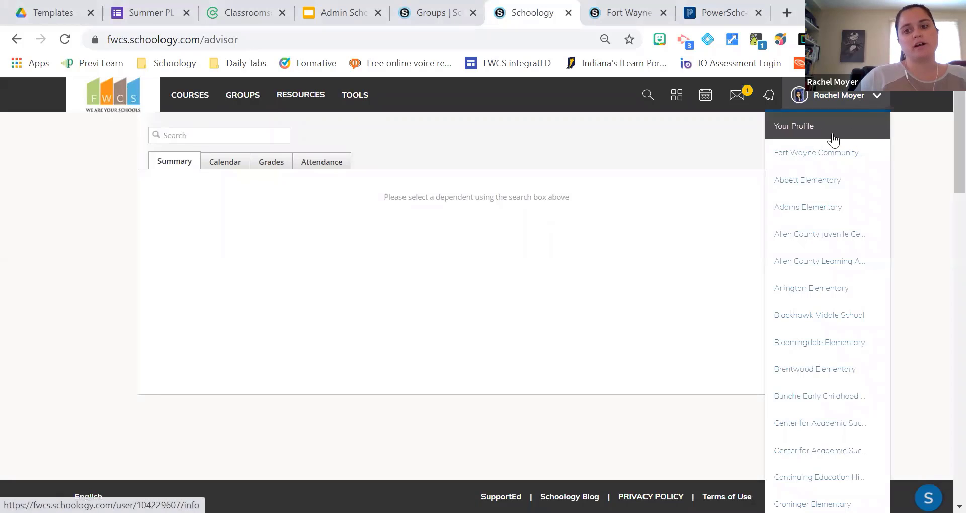
pyautogui.click(822, 162)
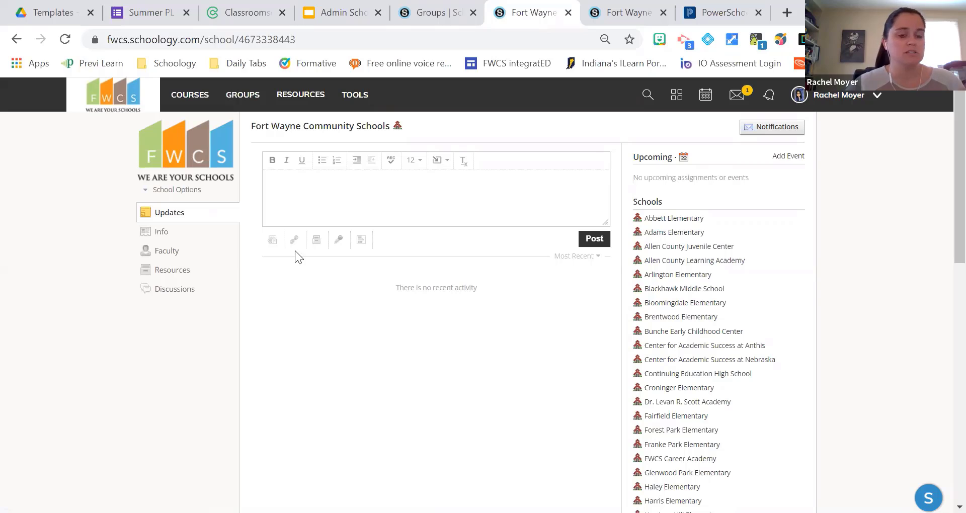
pyautogui.click(162, 232)
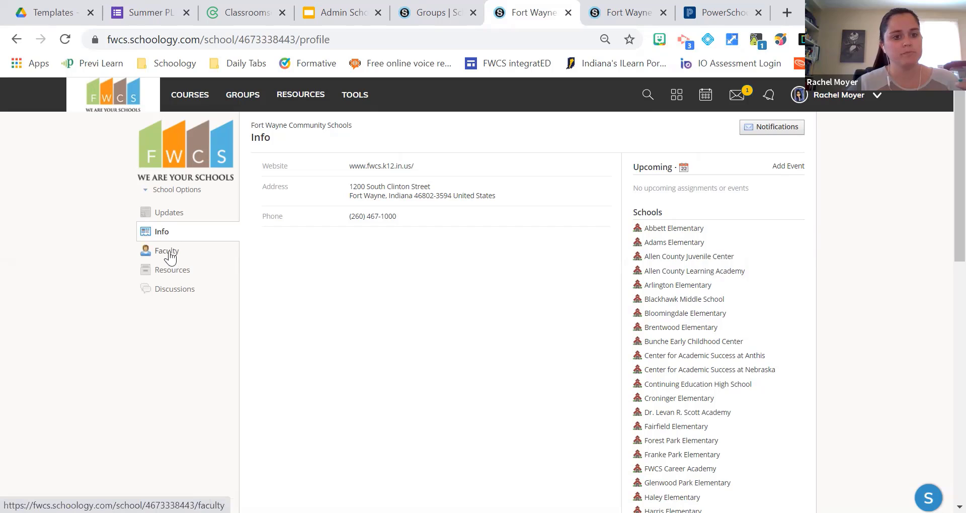
pyautogui.click(170, 258)
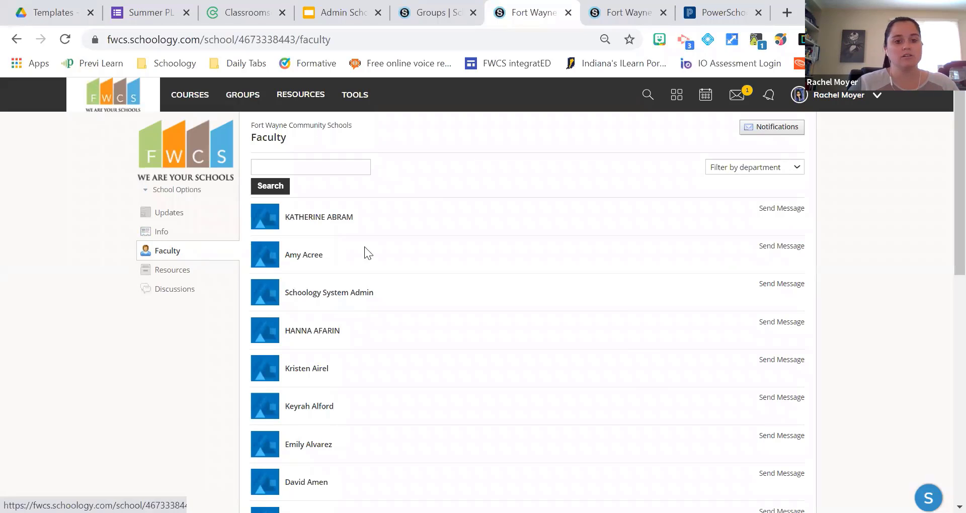
# - View the Fort Wayne Community Schools page's Resources section and return to its Faculty list
pyautogui.click(169, 279)
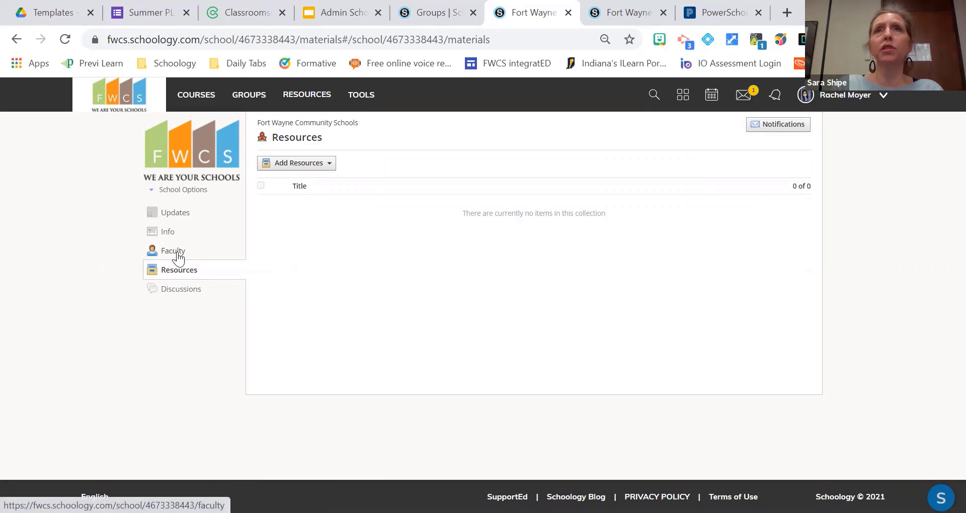
pyautogui.click(177, 253)
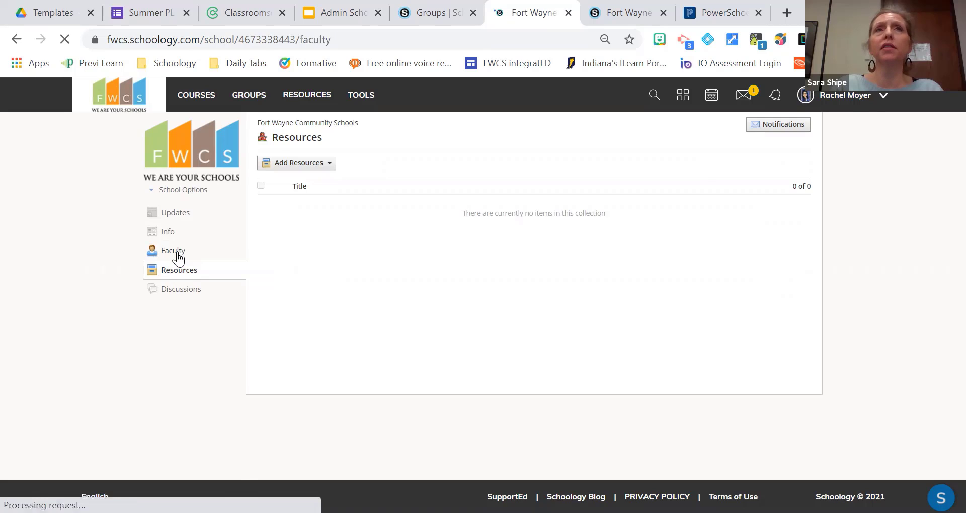
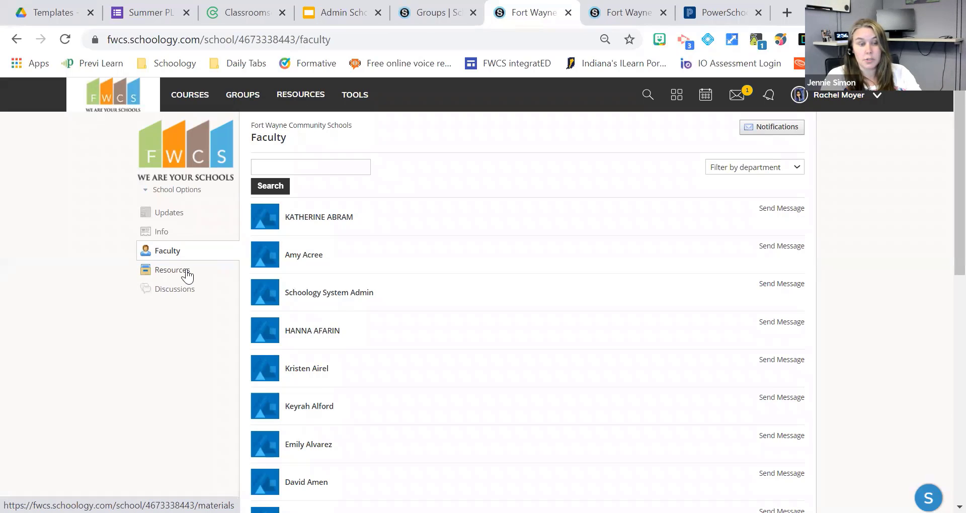
pyautogui.moveTo(204, 151)
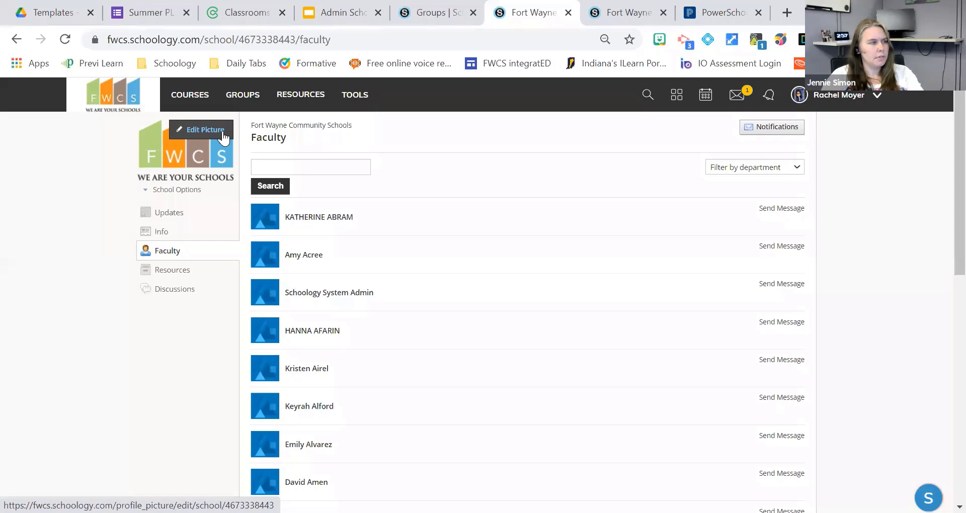
# - Open the Price Elementary school page from the account's list of schools
pyautogui.click(877, 96)
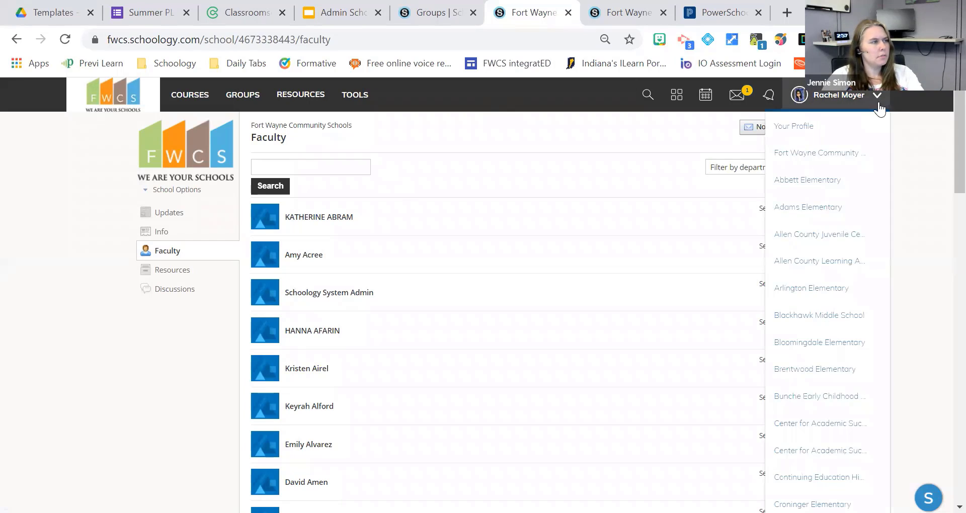
pyautogui.scroll(-15, 861, 315)
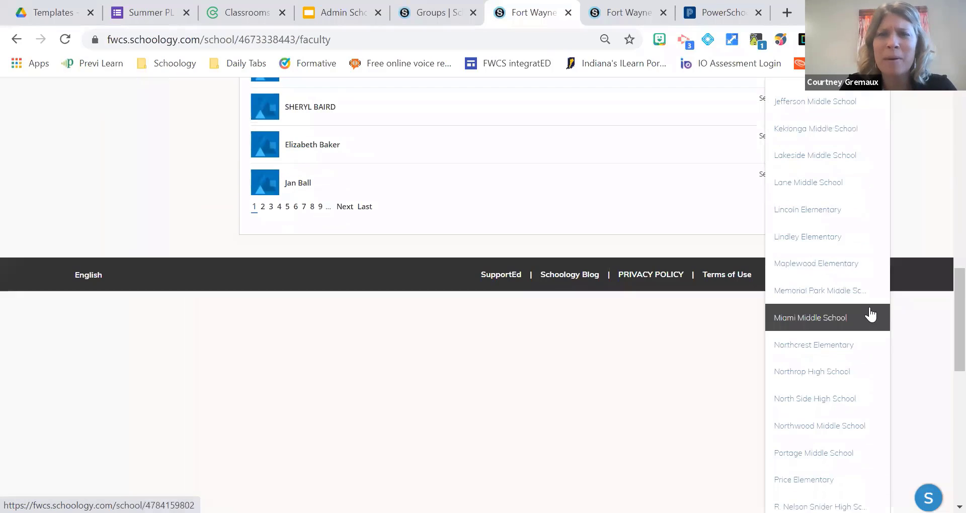
pyautogui.click(837, 187)
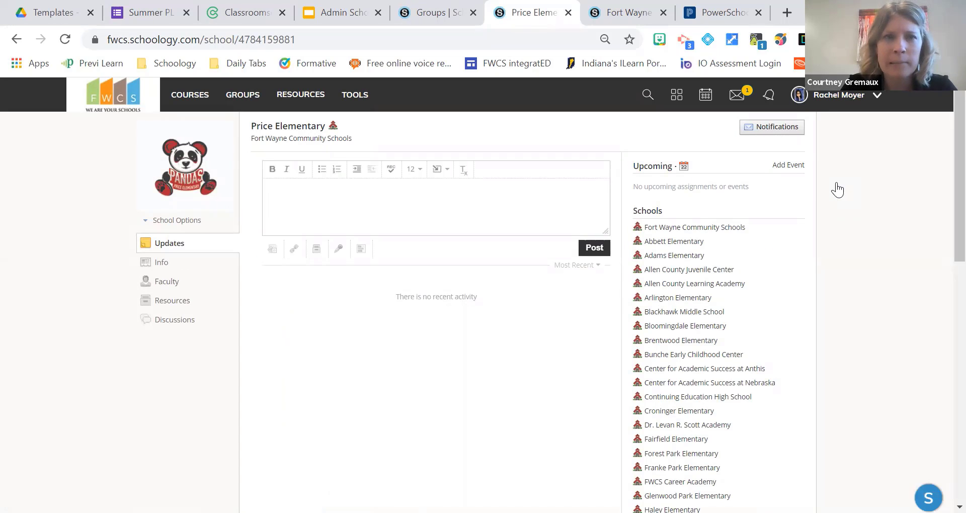
# - Return to the Fort Wayne Community Schools page and view its Resources and Discussions sections
pyautogui.click(831, 97)
pyautogui.click(836, 155)
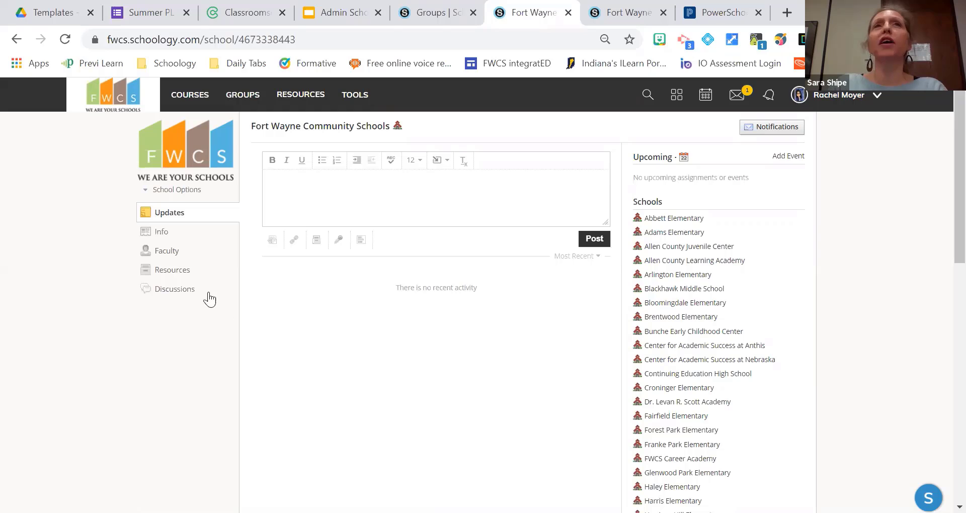
pyautogui.click(167, 275)
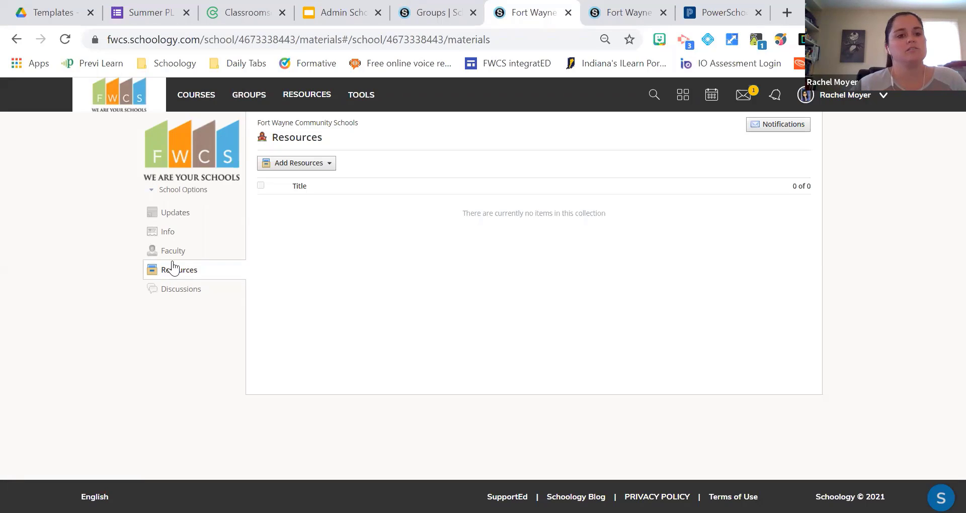
pyautogui.click(174, 300)
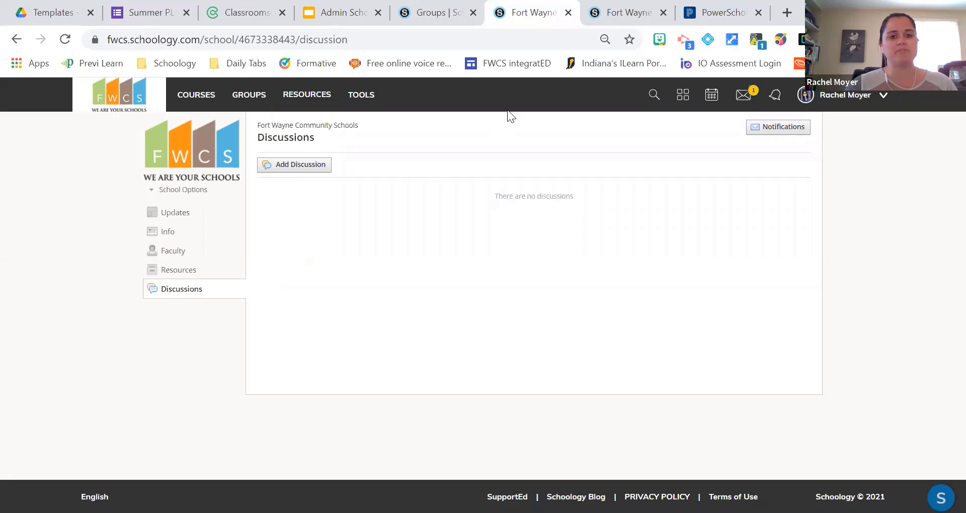
# - Open a second copy of the district's Discussions page in a new browser tab, placed beside the original, and switch between the two
pyautogui.click(365, 45)
pyautogui.hotkey('ctrl', 'c')
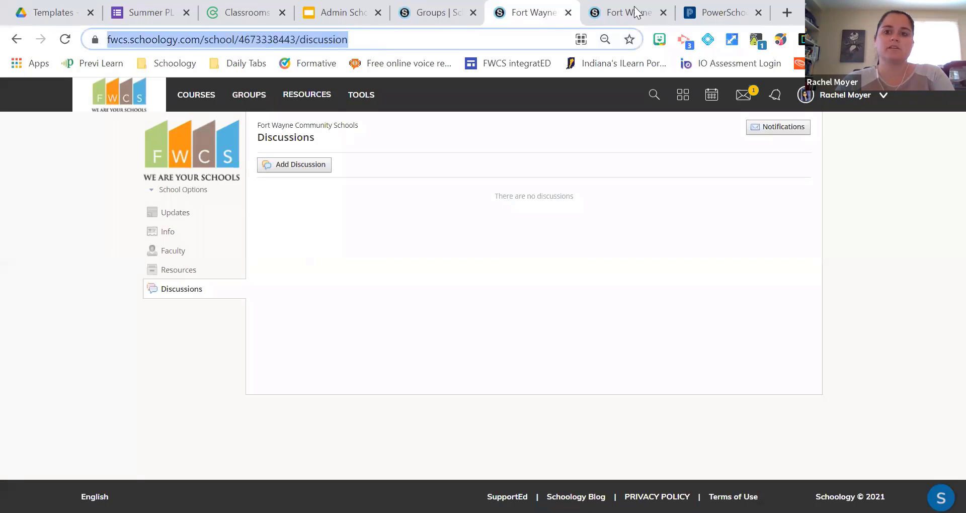
pyautogui.click(785, 17)
pyautogui.hotkey('ctrl', 'v')
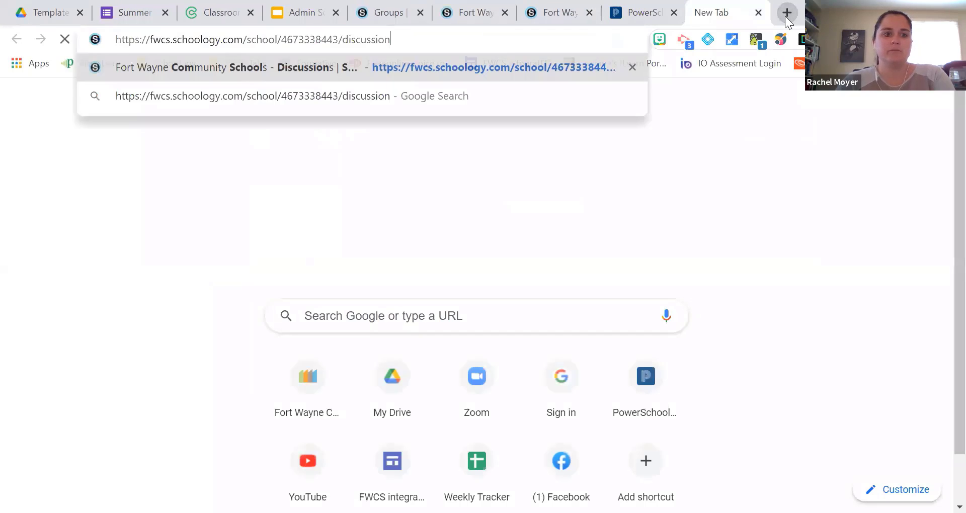
pyautogui.press('Return')
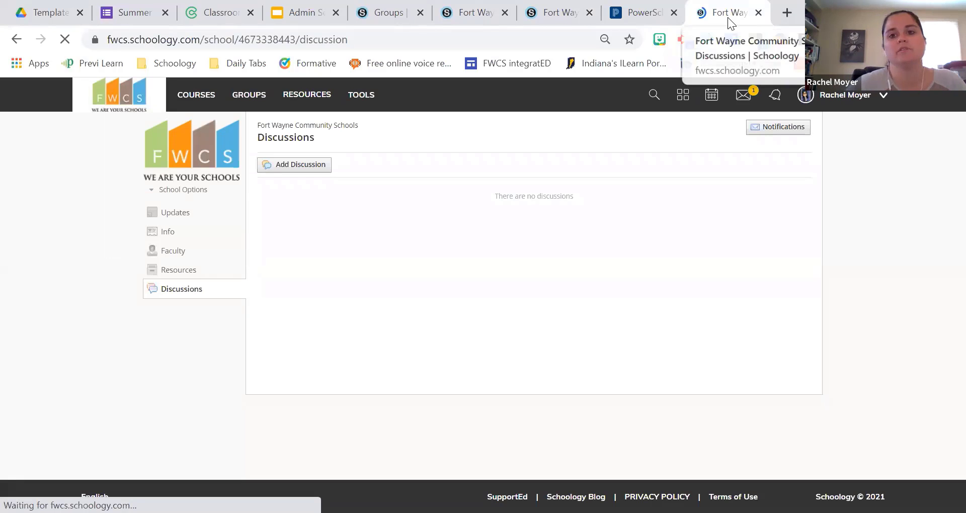
pyautogui.moveTo(544, 14); pyautogui.dragTo(473, 19)
pyautogui.click(549, 16)
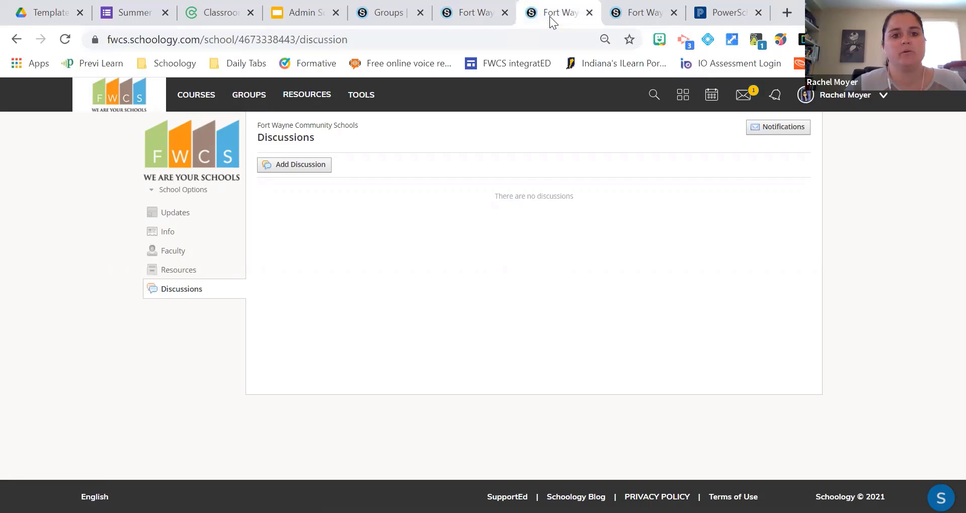
pyautogui.click(479, 21)
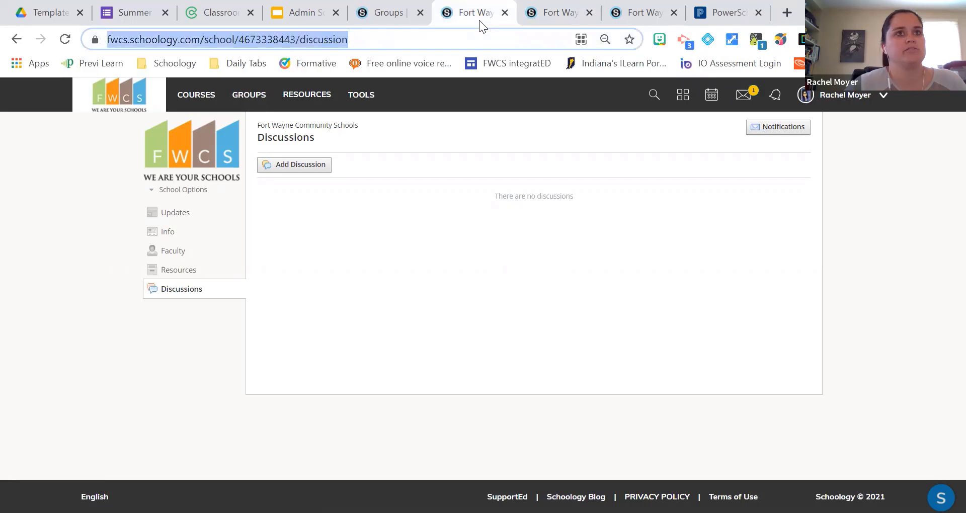
pyautogui.click(566, 15)
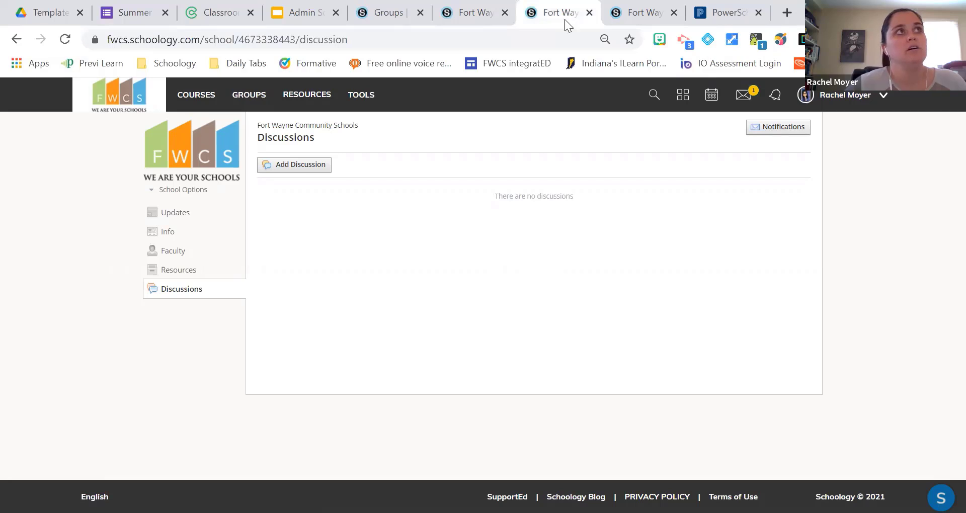
pyautogui.click(476, 16)
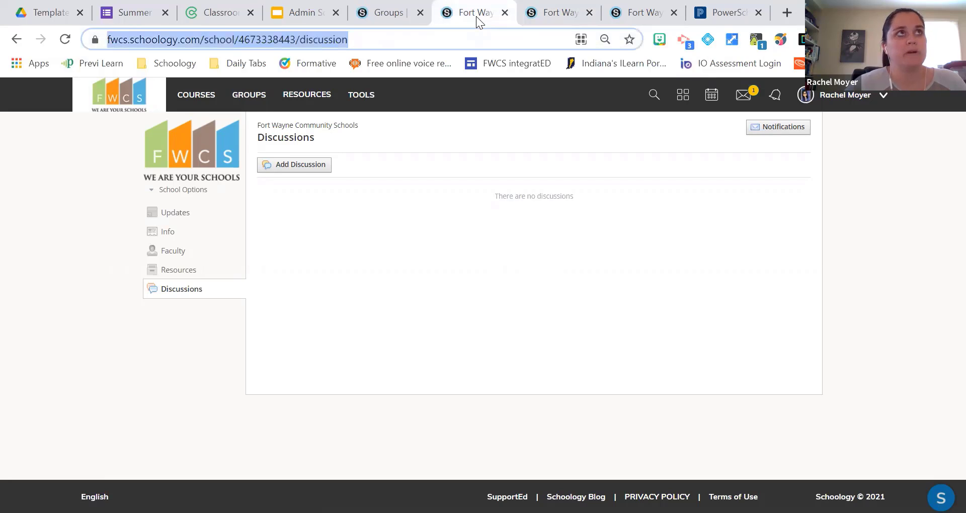
pyautogui.click(541, 14)
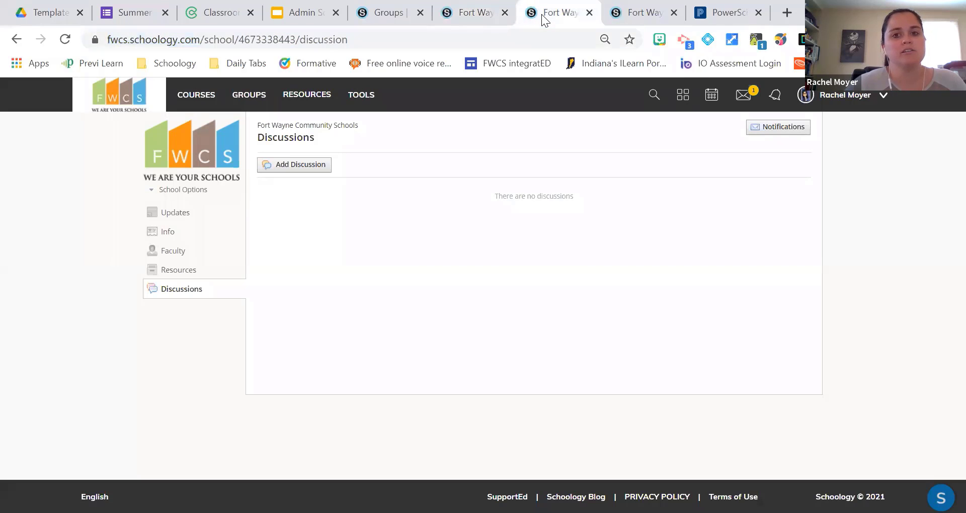
# - Open the Admin Training group from the full My Groups list
pyautogui.click(249, 98)
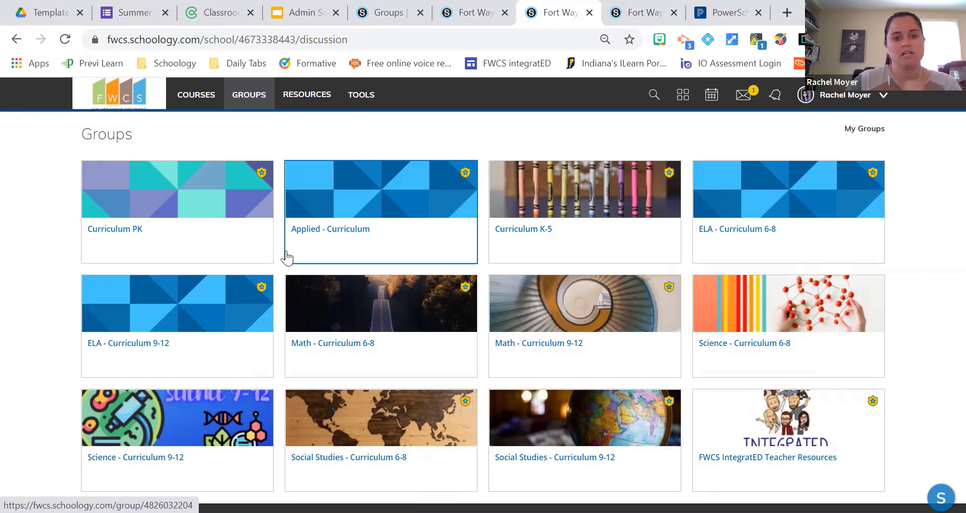
pyautogui.click(872, 133)
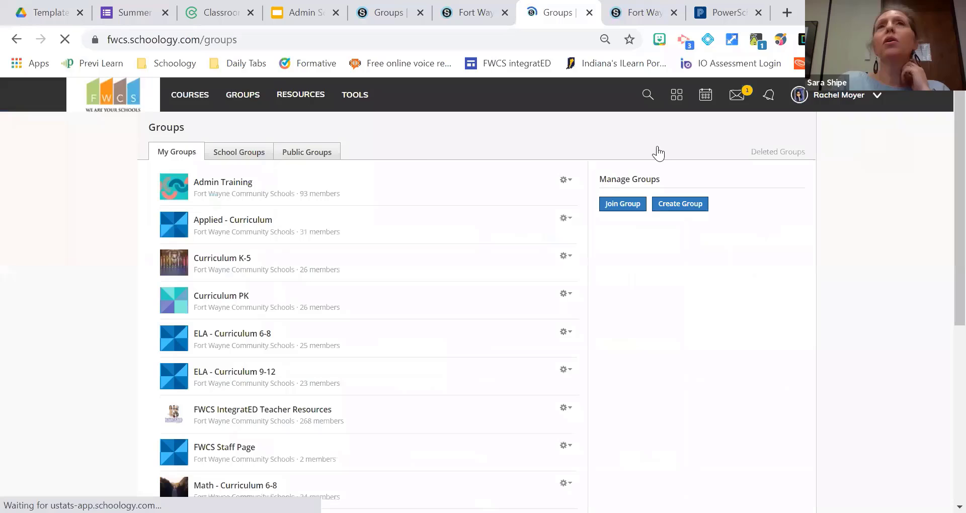
pyautogui.click(213, 189)
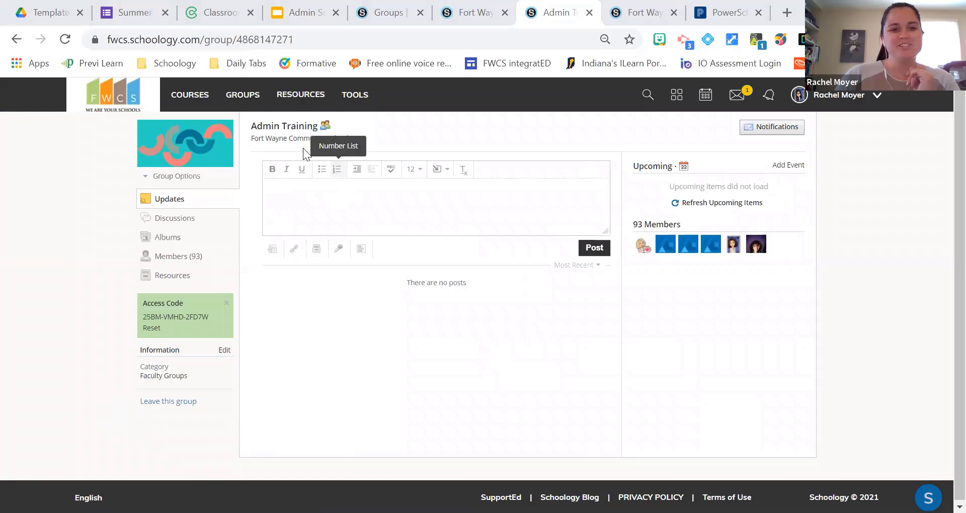
# - Return to the My Groups list and start a new group named "Practice Group Page"
pyautogui.click(243, 103)
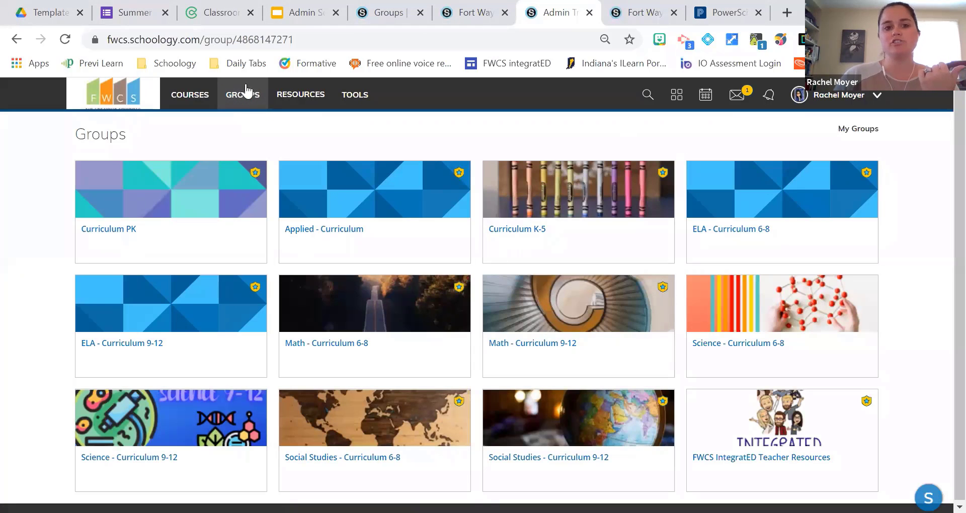
pyautogui.click(862, 131)
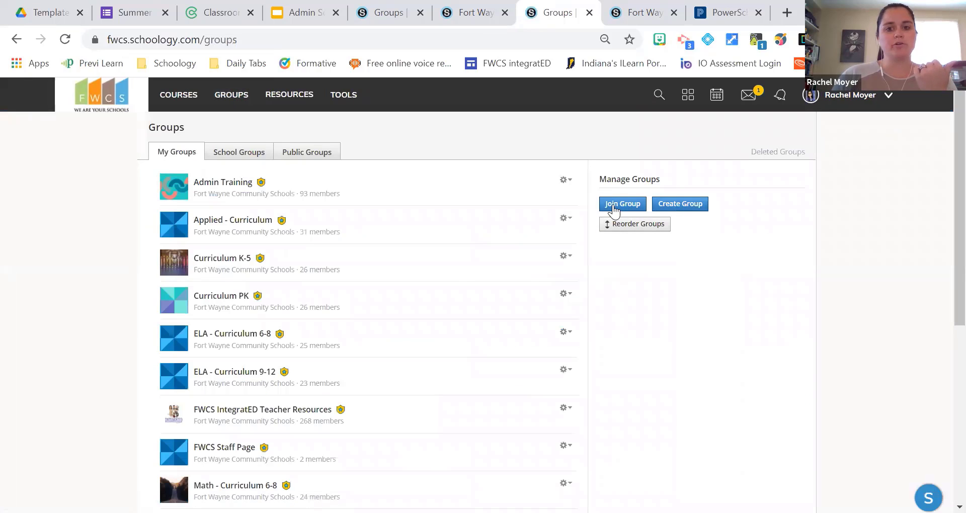
pyautogui.click(680, 205)
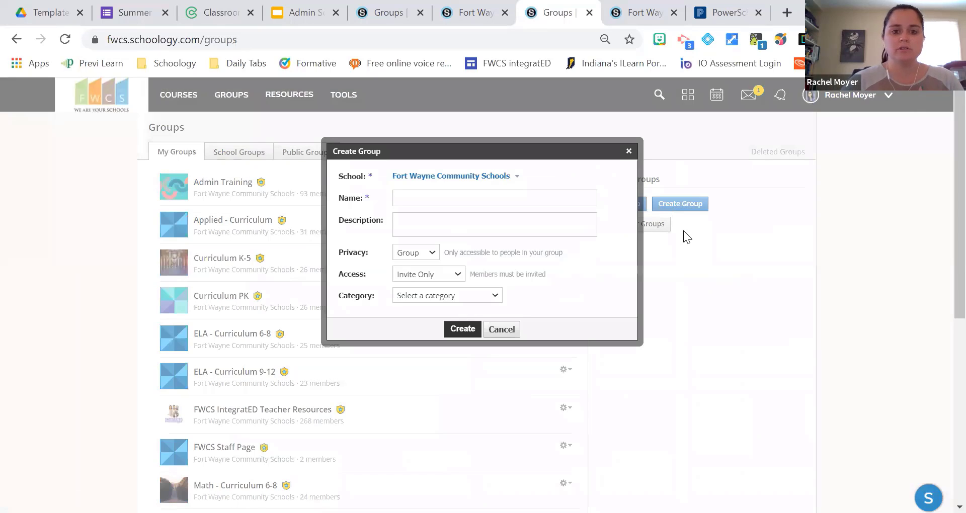
pyautogui.click(479, 197)
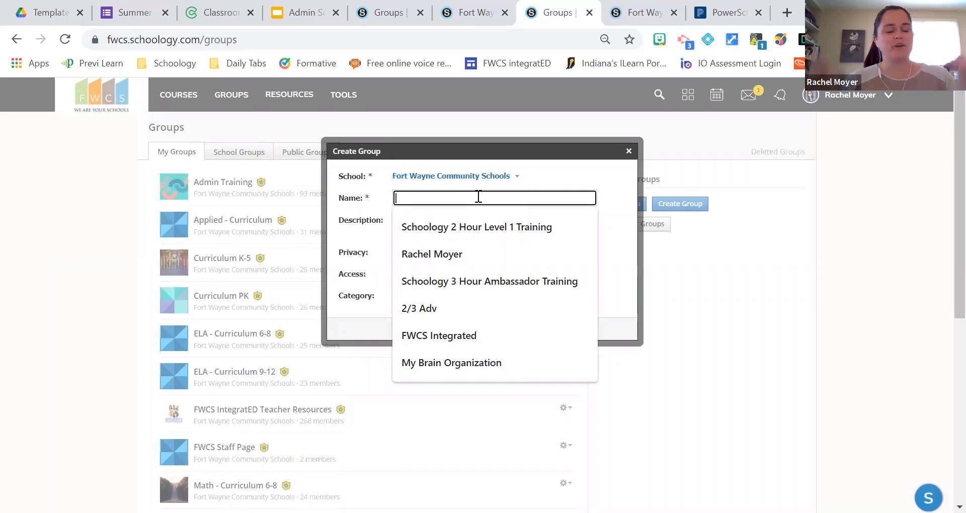
pyautogui.write('Pr')
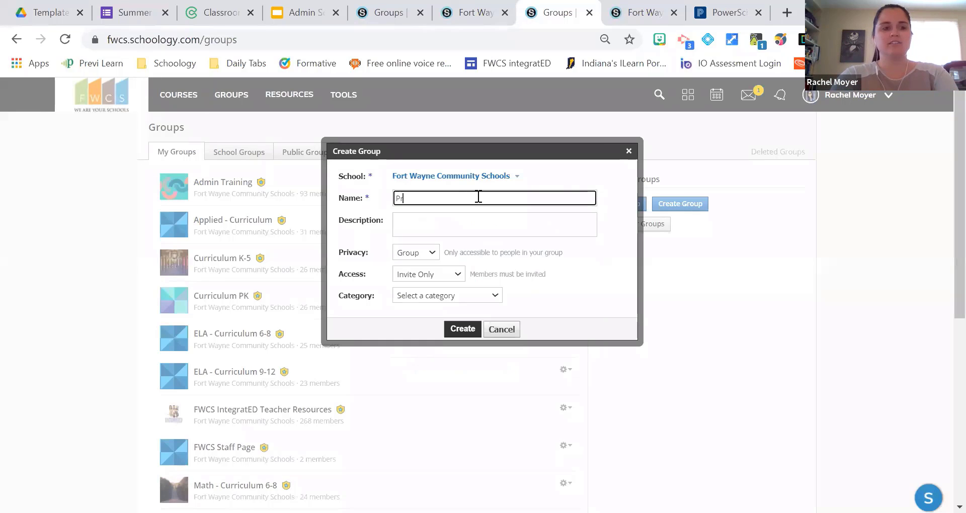
pyautogui.write('actice Group Page')
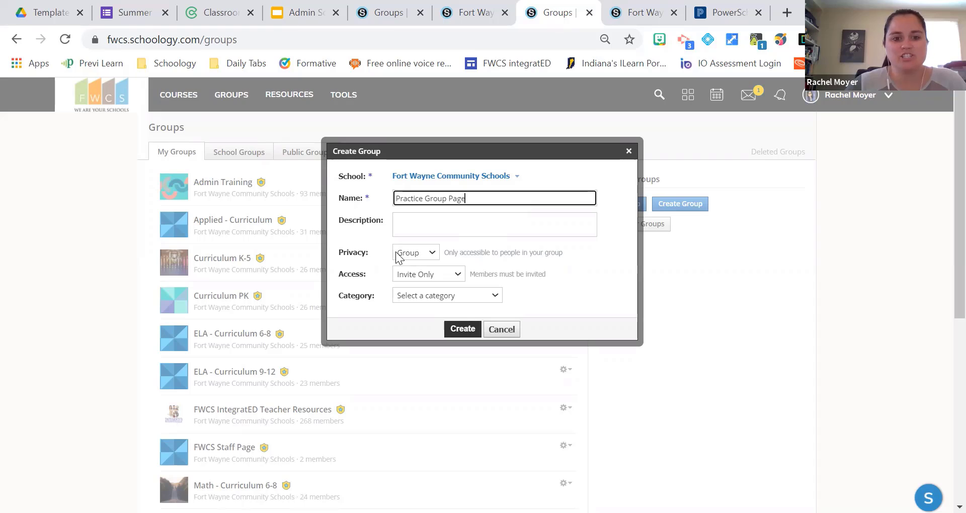
# - Keep the new group's access at Invite Only, set its category to Professional Groups and create it
pyautogui.click(448, 274)
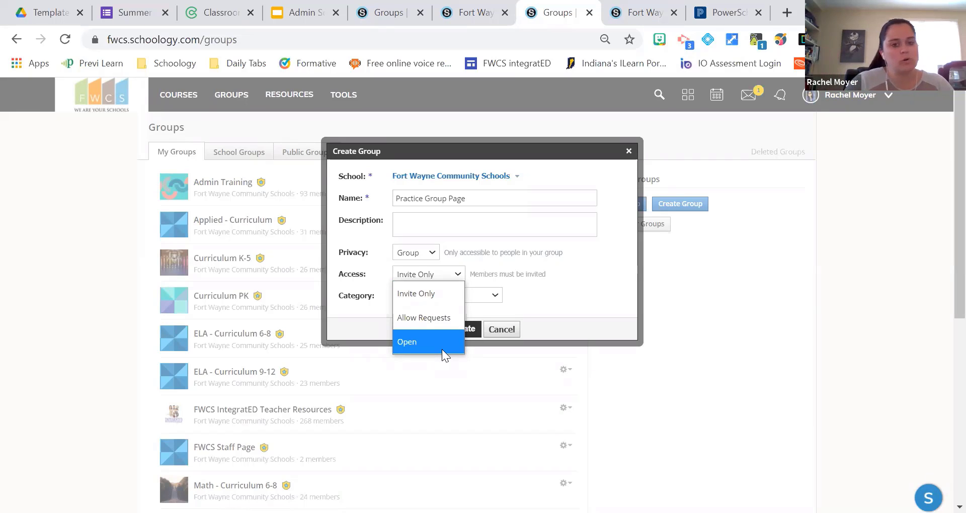
pyautogui.click(440, 296)
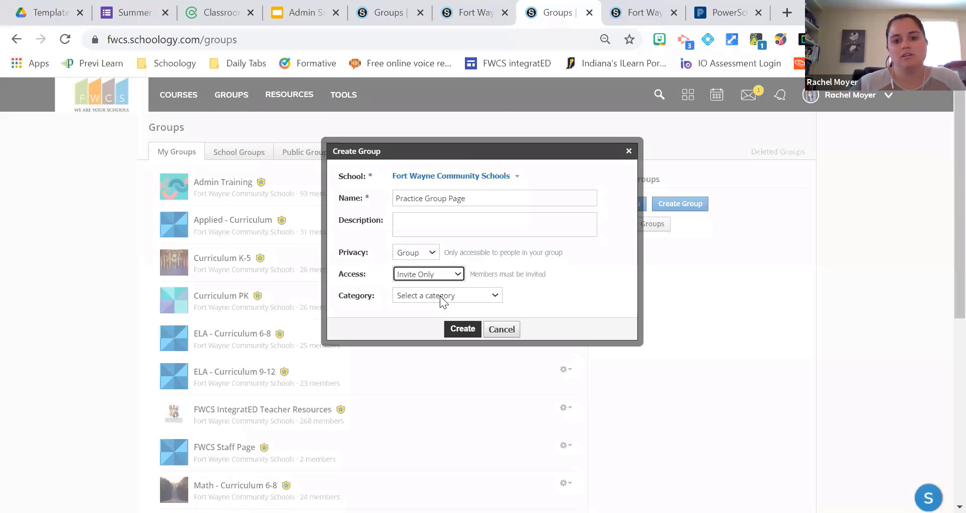
pyautogui.click(442, 300)
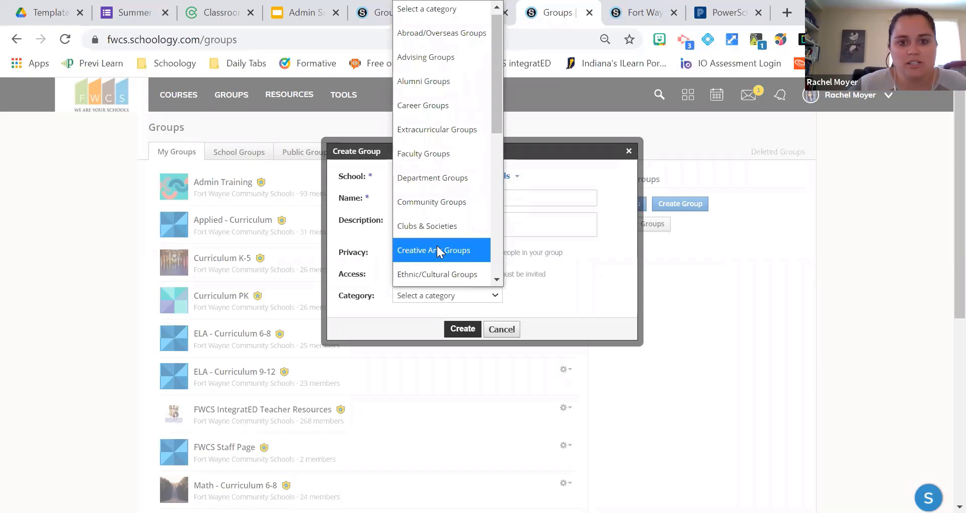
pyautogui.scroll(-5, 436, 246)
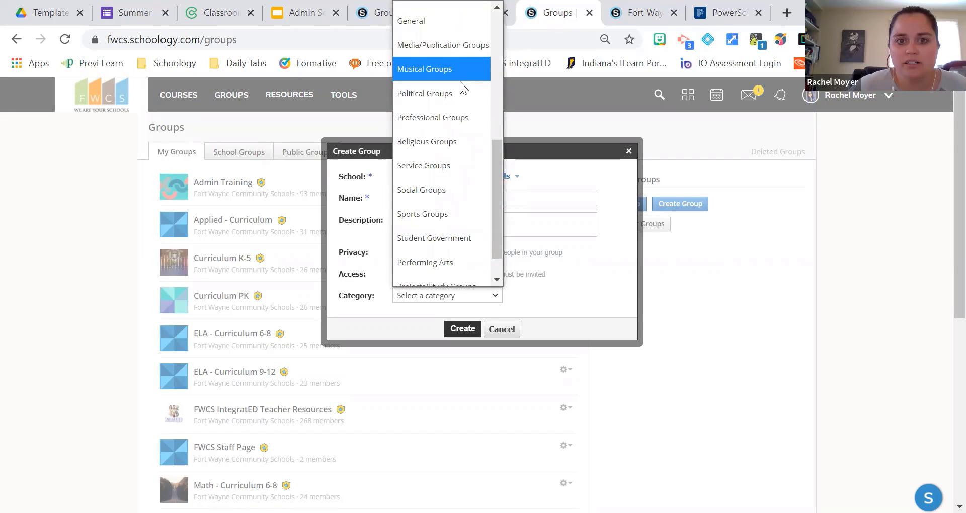
pyautogui.click(458, 118)
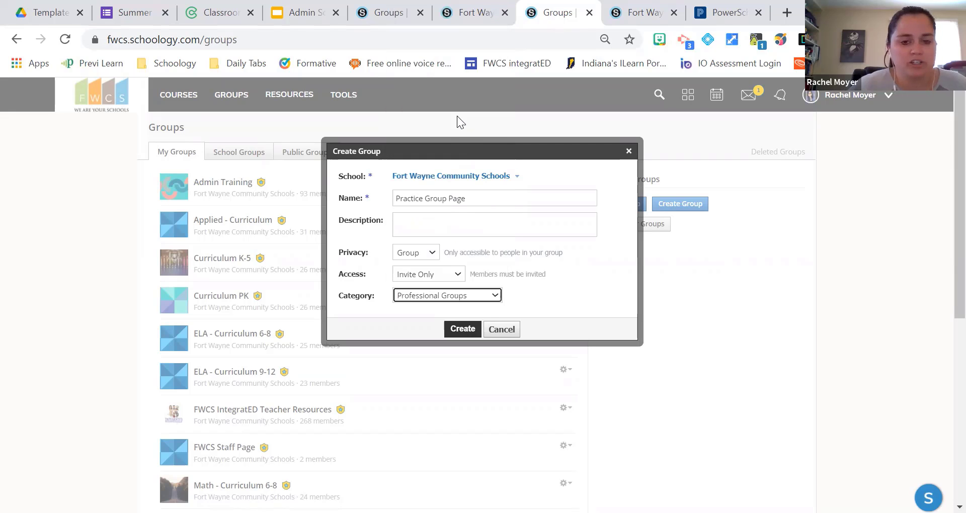
pyautogui.click(458, 330)
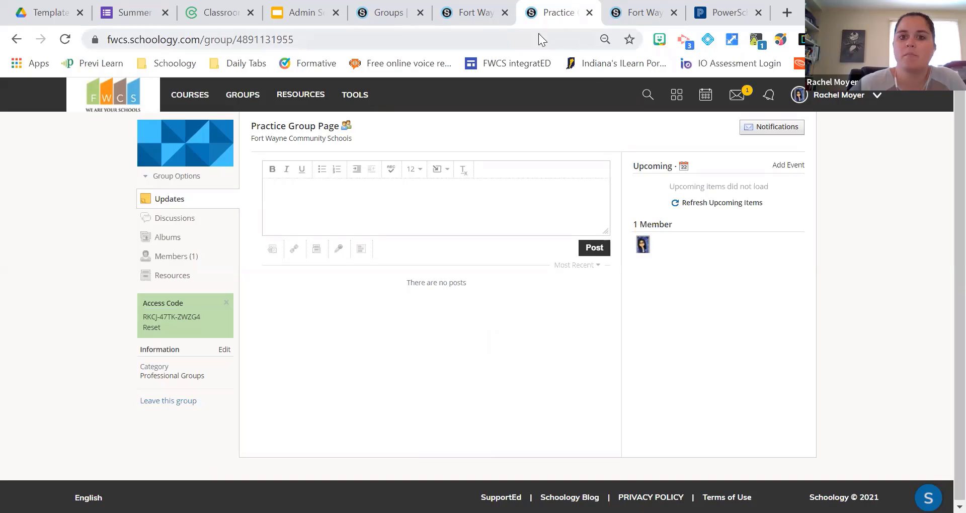
# - Move the browser tab with the district's Resources page in front of the Practice Group Page tab
pyautogui.click(479, 20)
pyautogui.click(650, 13)
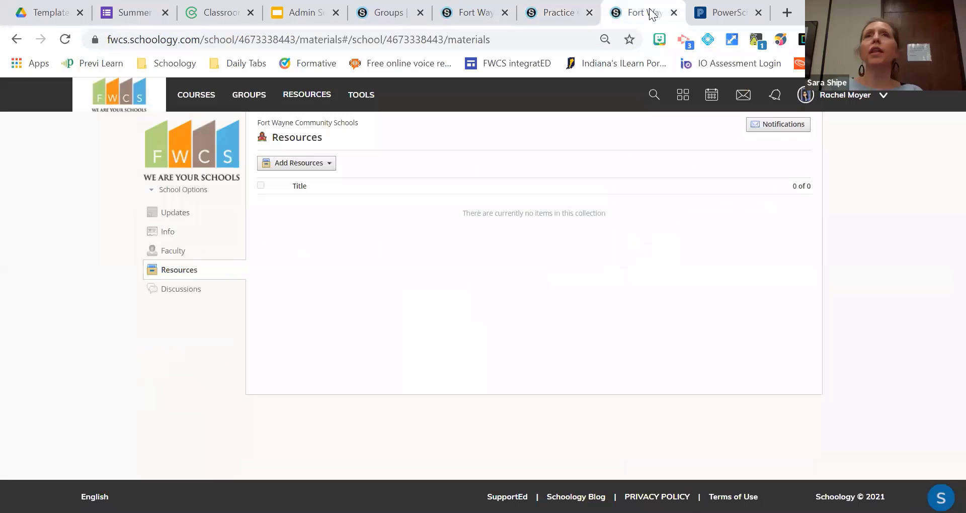
pyautogui.moveTo(650, 13); pyautogui.dragTo(526, 13)
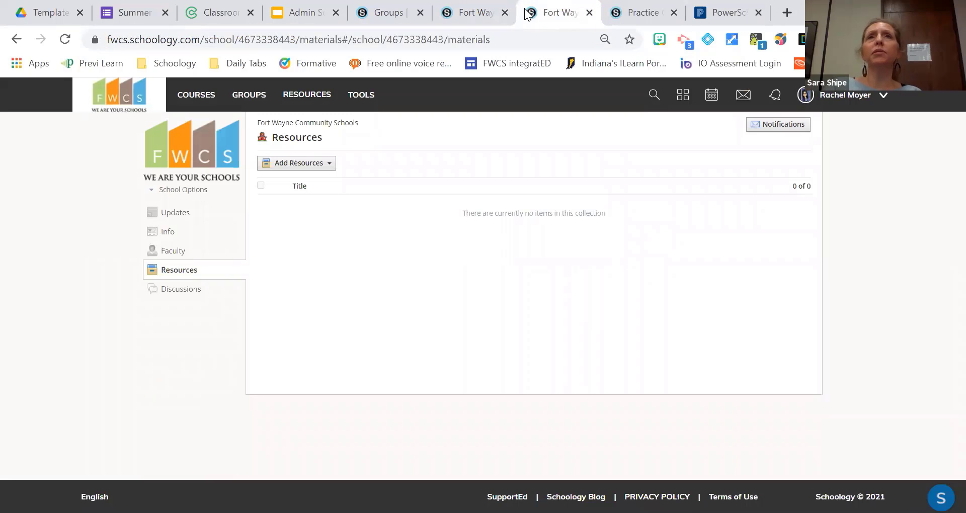
# - In the district Discussions tab, go to the full My Groups list and open the Admin Training group's Resources
pyautogui.click(475, 14)
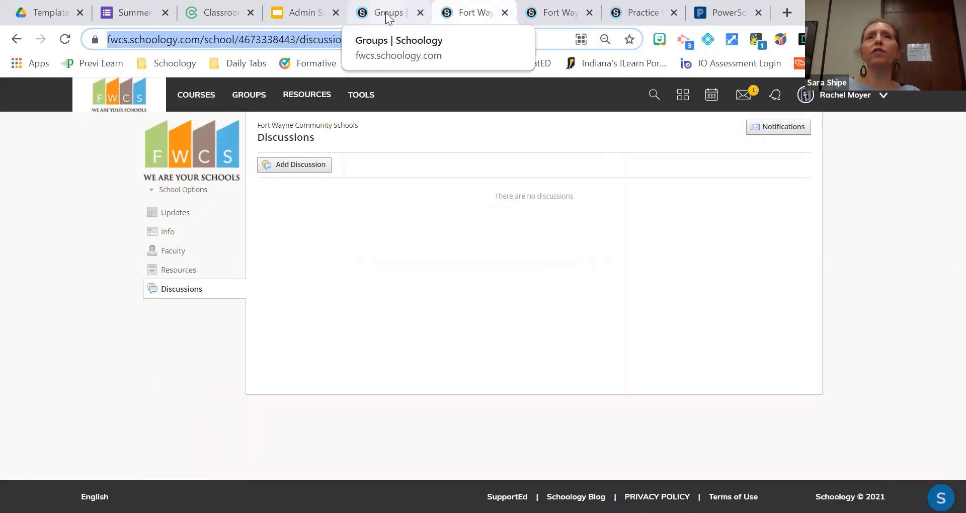
pyautogui.click(248, 95)
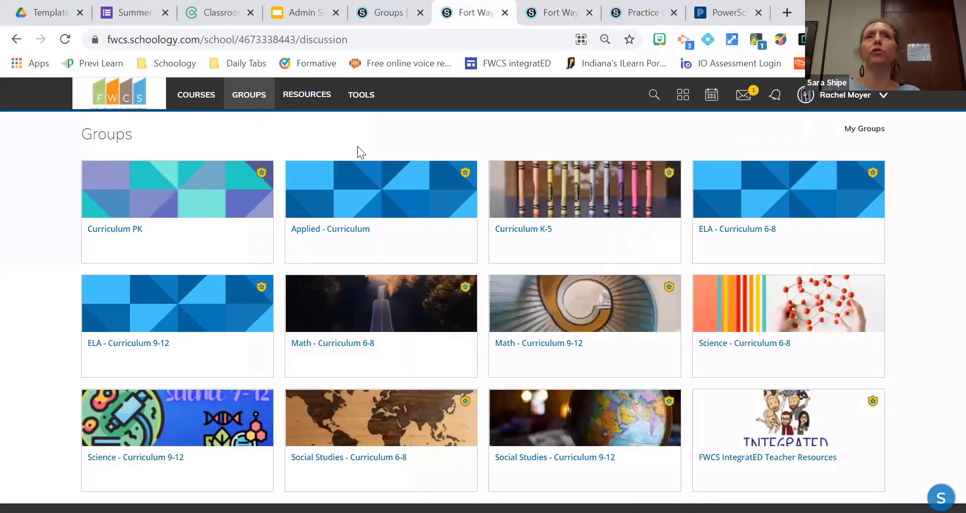
pyautogui.click(856, 132)
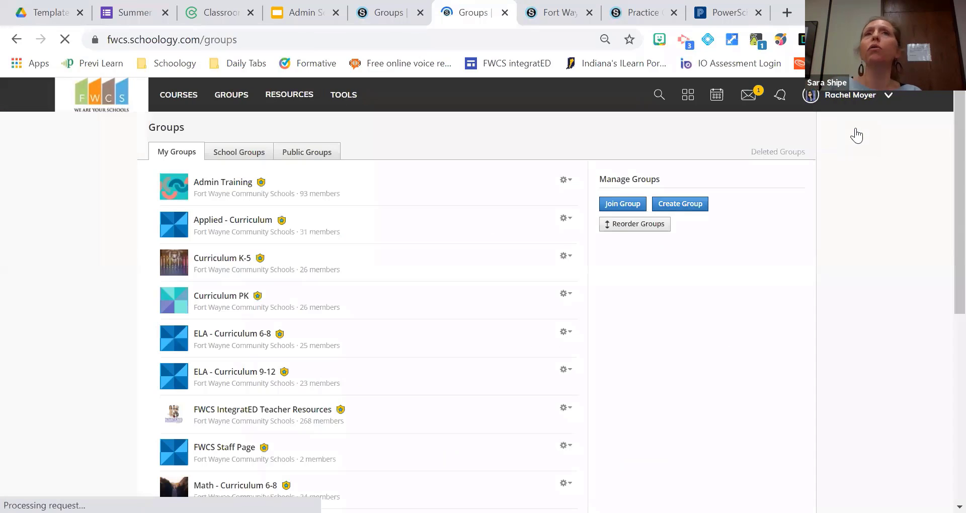
pyautogui.click(208, 184)
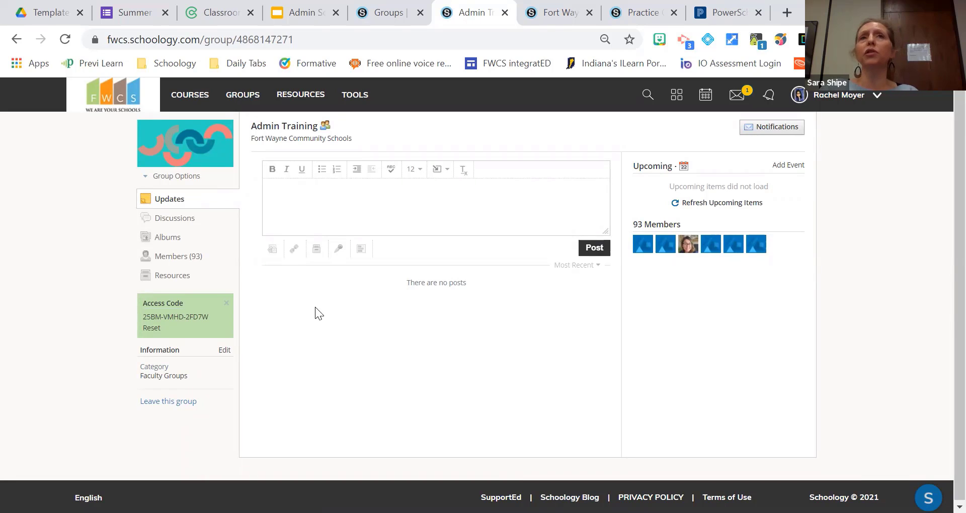
pyautogui.click(181, 277)
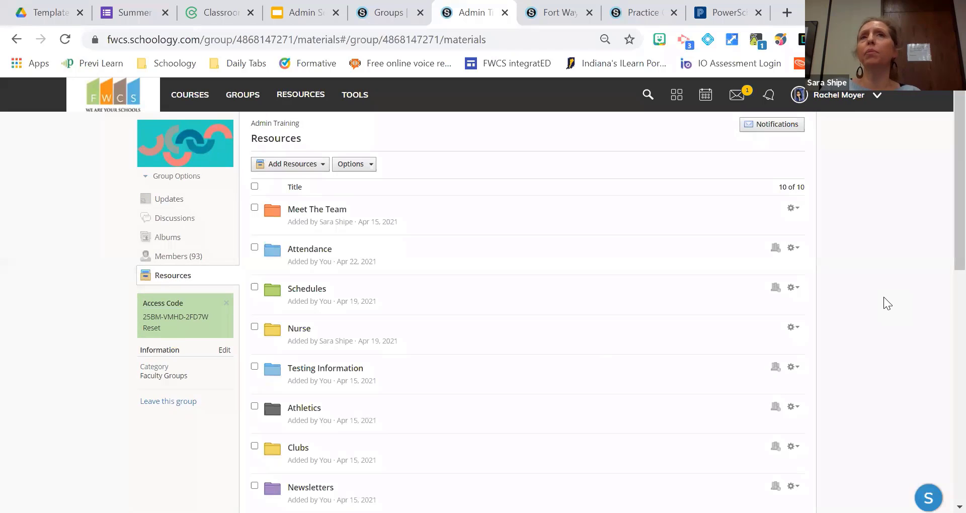
# - Look through the template pages in the Meet The Team folder and return to the Admin Training resource list
pyautogui.scroll(-2, 883, 297)
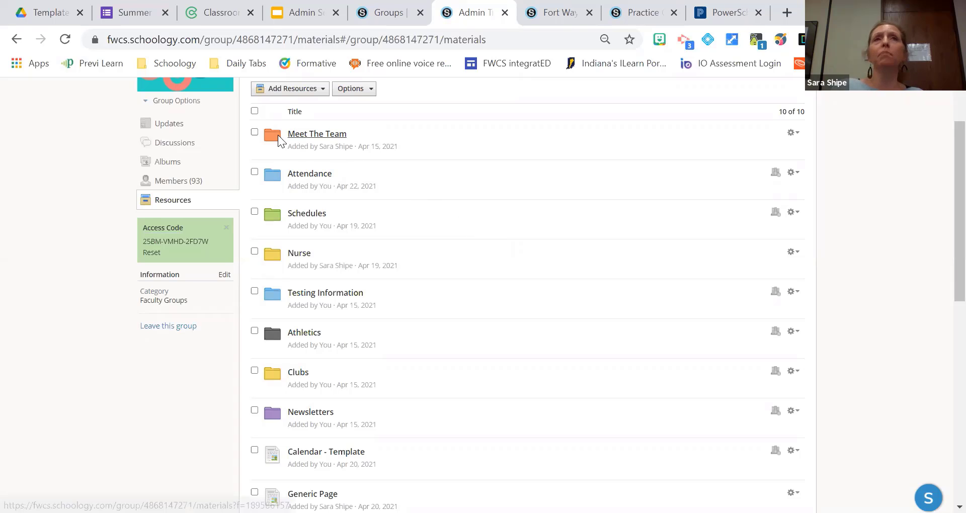
pyautogui.click(332, 135)
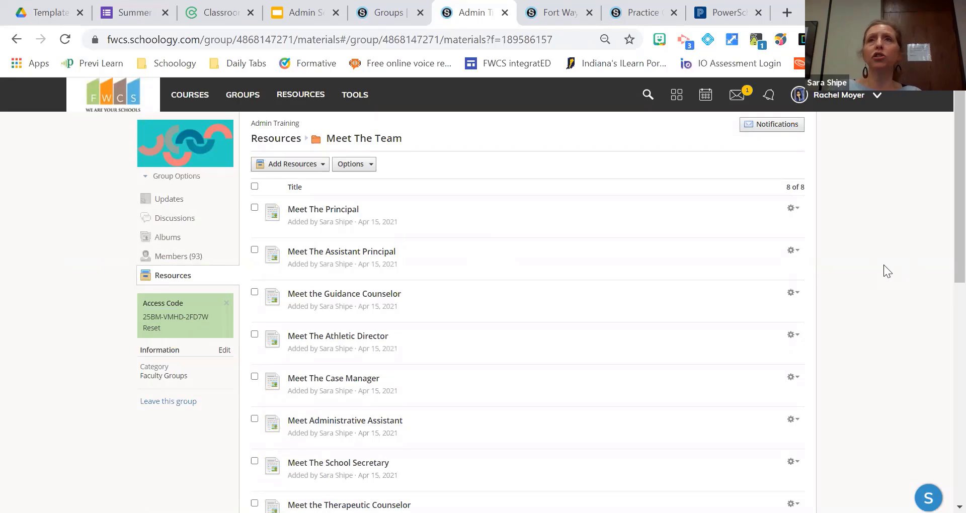
pyautogui.scroll(-2, 884, 264)
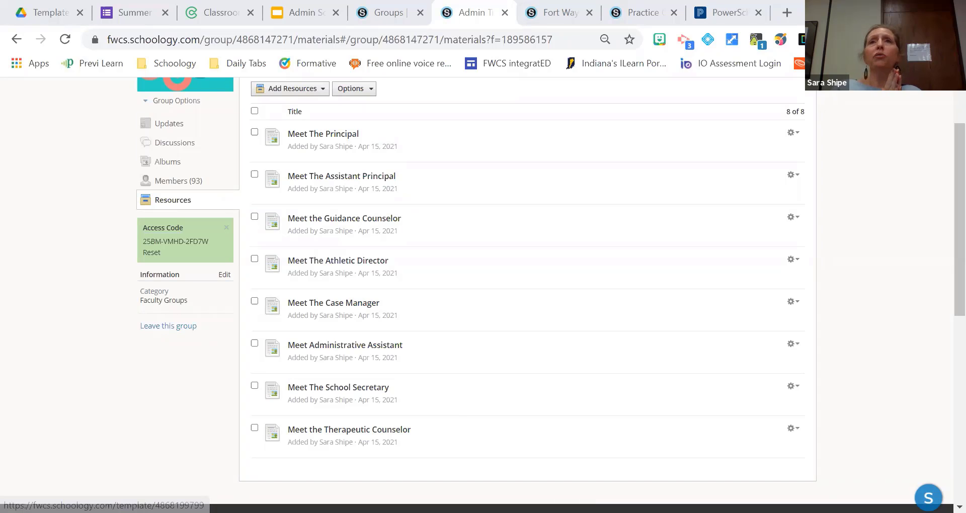
pyautogui.scroll(2, 561, 316)
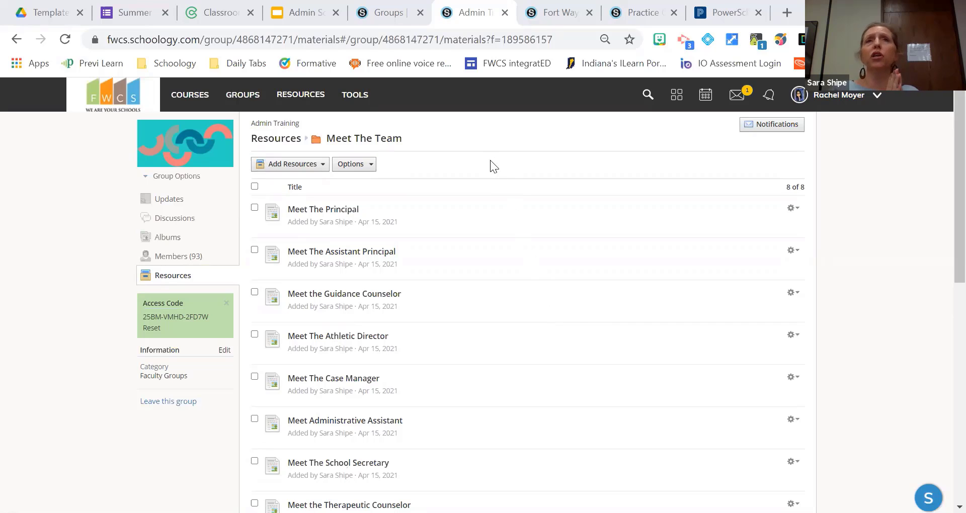
pyautogui.click(267, 143)
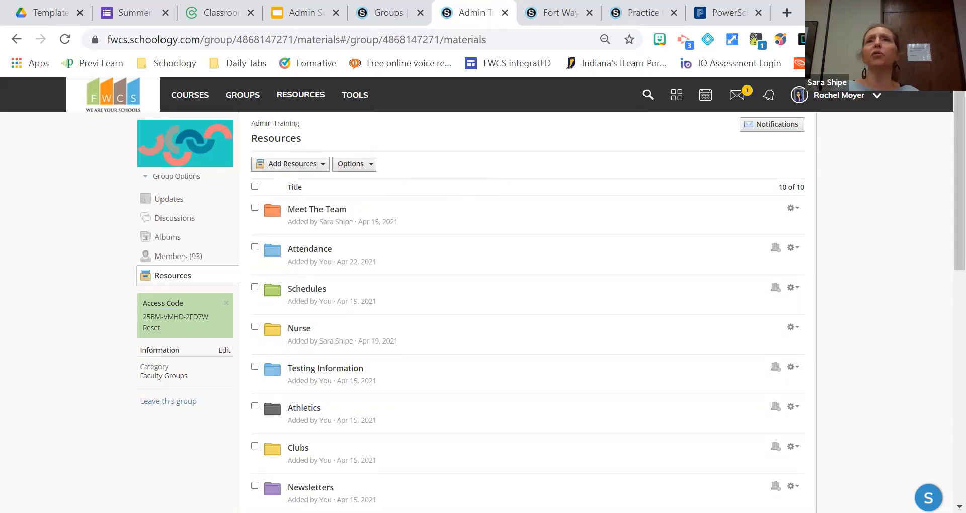
# - Copy the Meet The Team folder to the Fort Wayne Community Schools collection with no destination folder
pyautogui.click(794, 208)
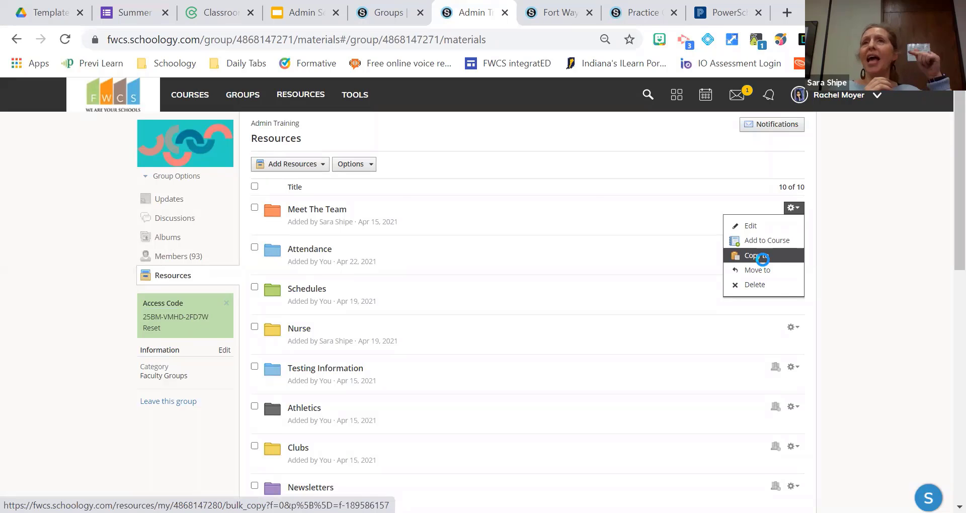
pyautogui.click(763, 258)
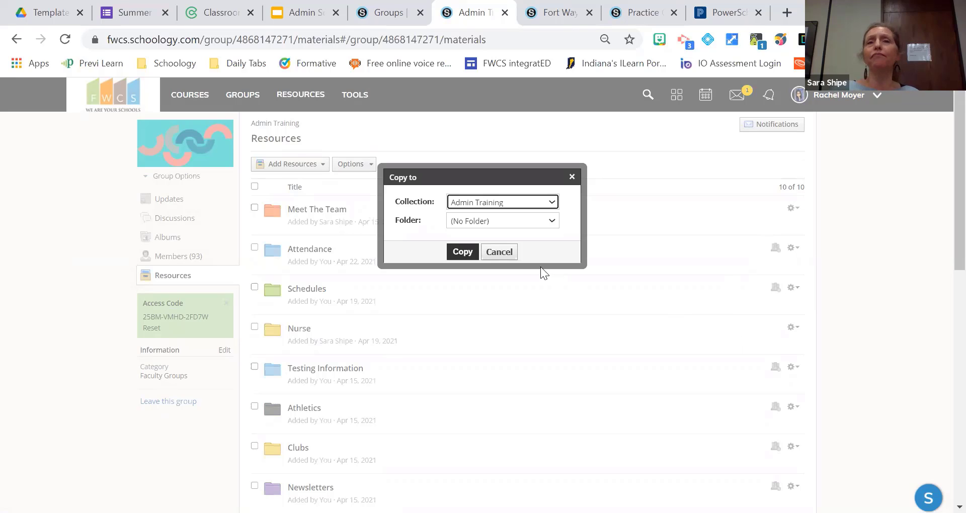
pyautogui.click(474, 204)
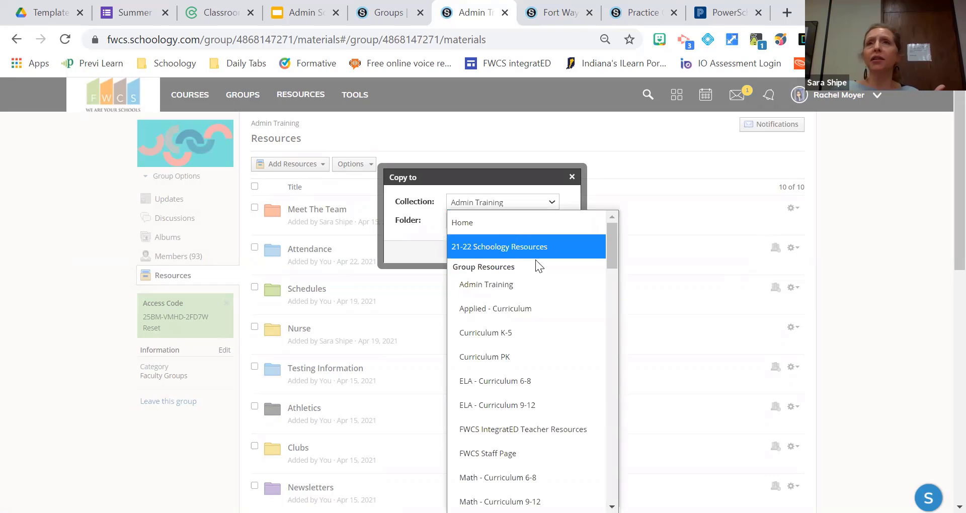
pyautogui.scroll(-4, 541, 264)
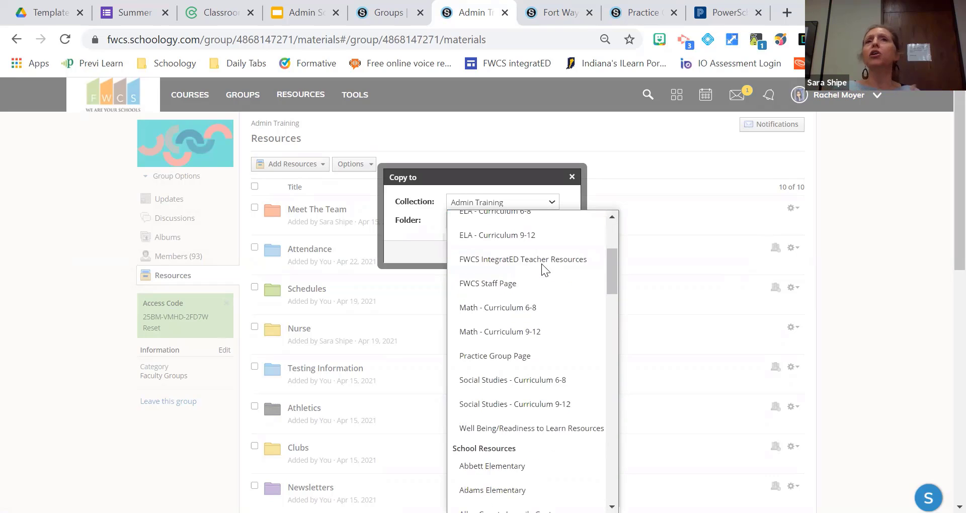
pyautogui.scroll(-12, 542, 264)
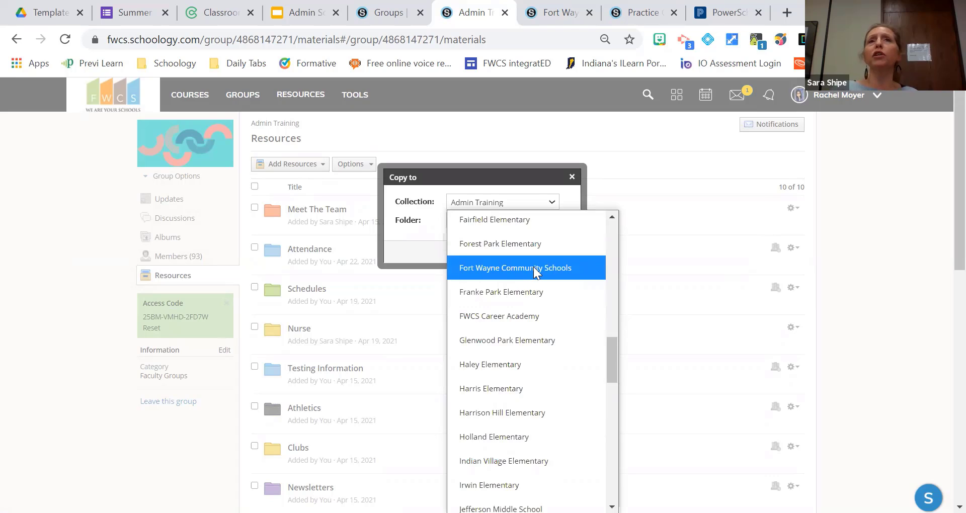
pyautogui.click(536, 272)
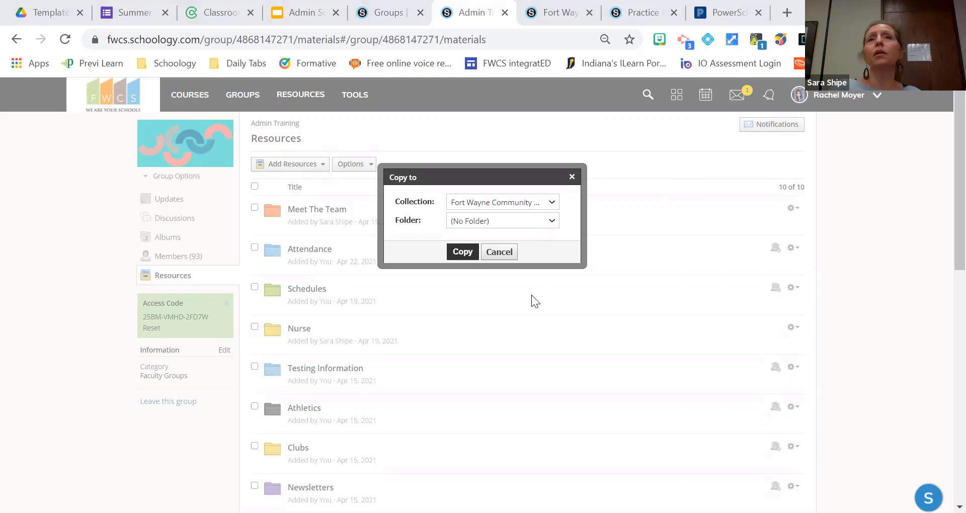
pyautogui.click(457, 253)
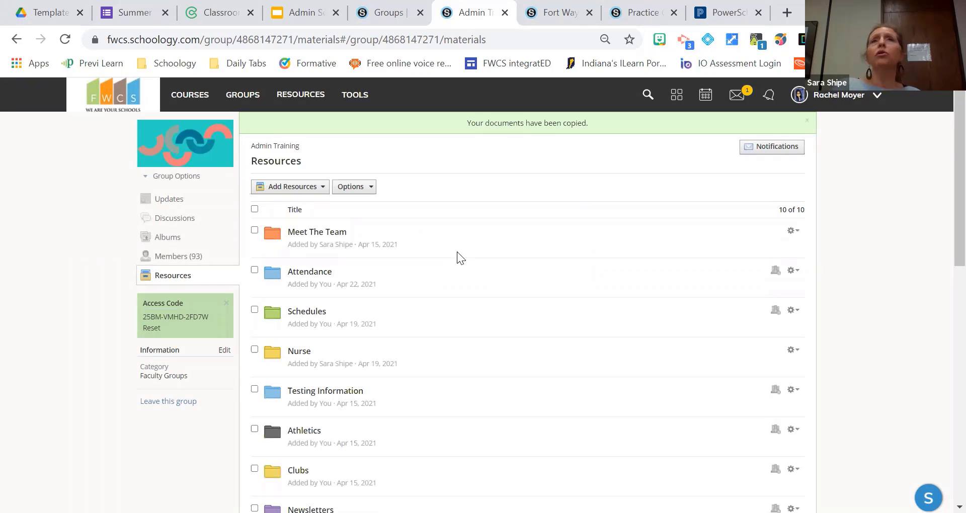
# - Switch to the district's Resources page, reload it and open the copied Meet The Team folder
pyautogui.click(546, 11)
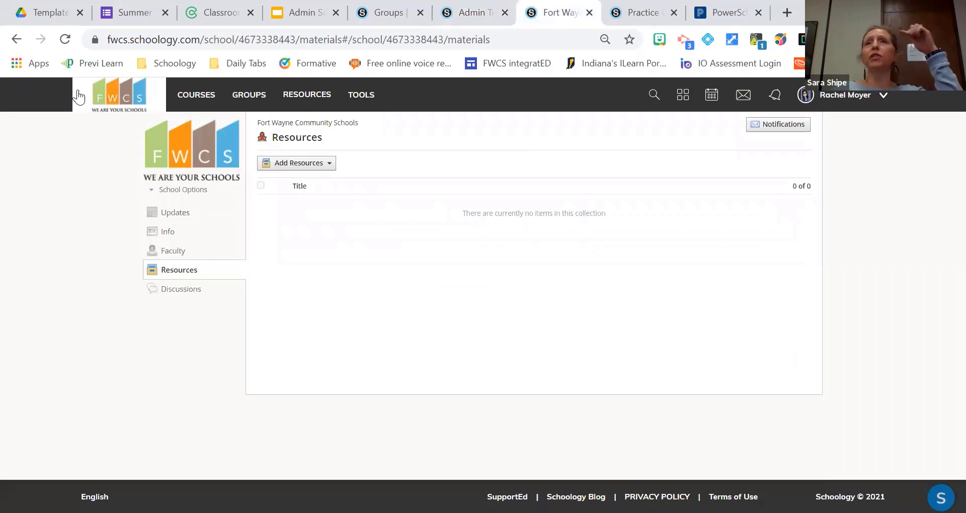
pyautogui.click(66, 39)
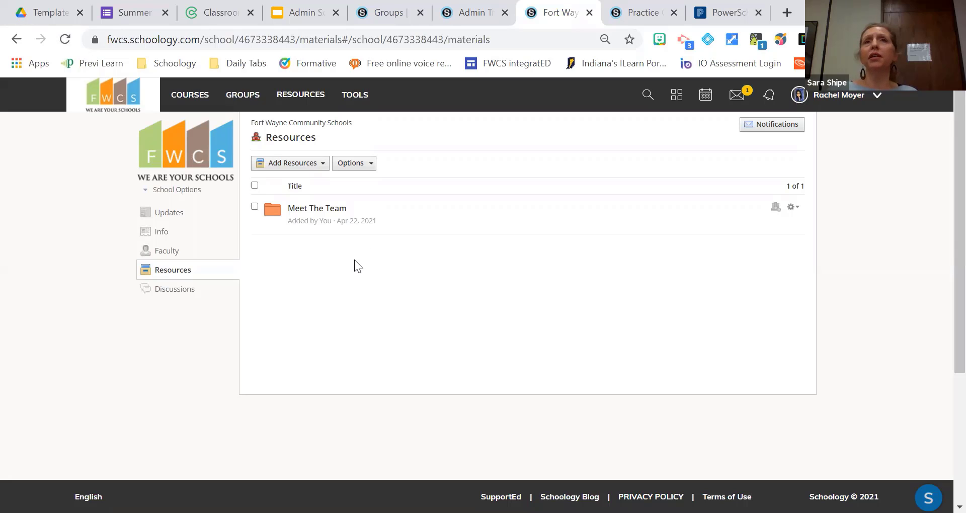
pyautogui.click(326, 215)
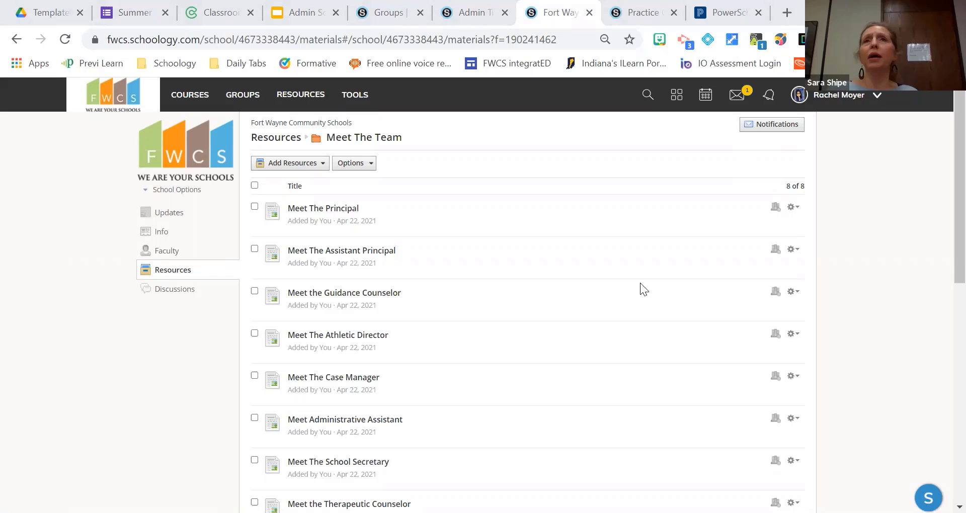
# - Open the Meet The Principal template for editing and submit it with its title and text as they are
pyautogui.click(793, 208)
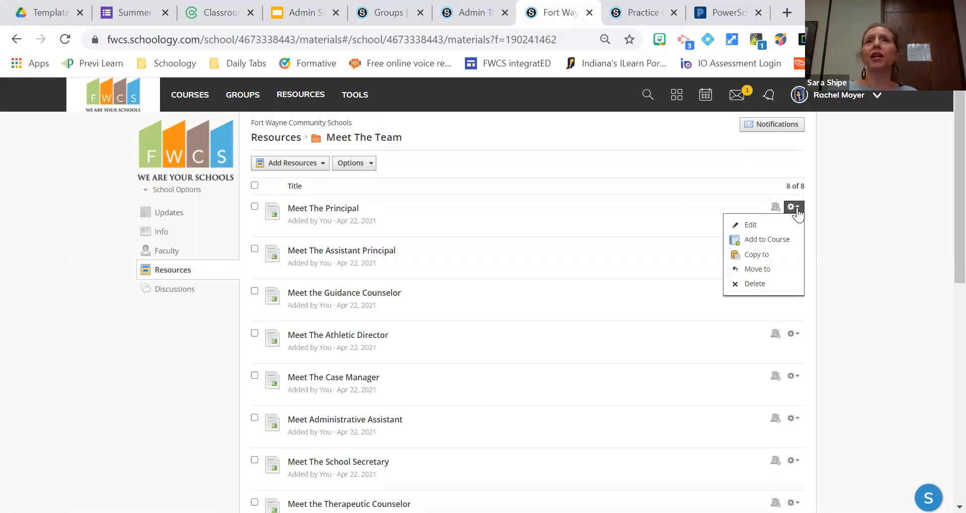
pyautogui.click(776, 225)
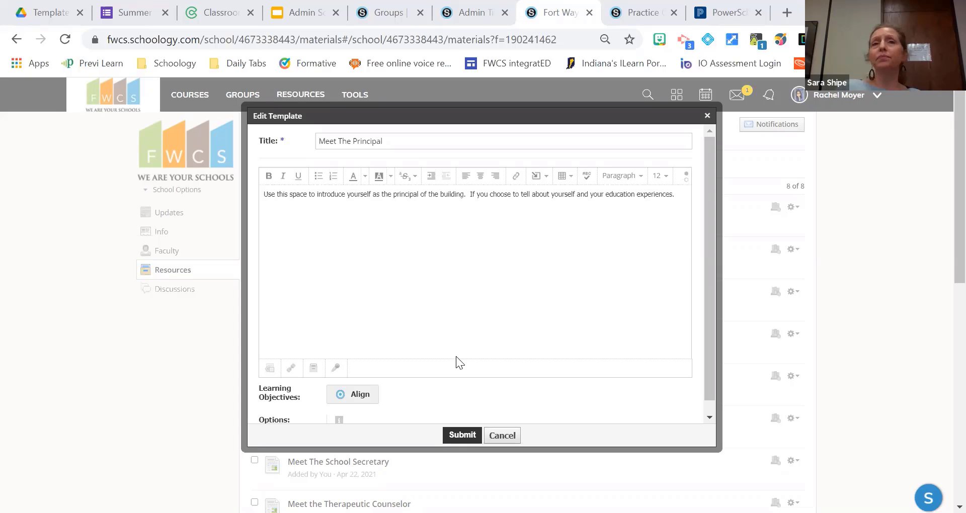
pyautogui.click(458, 436)
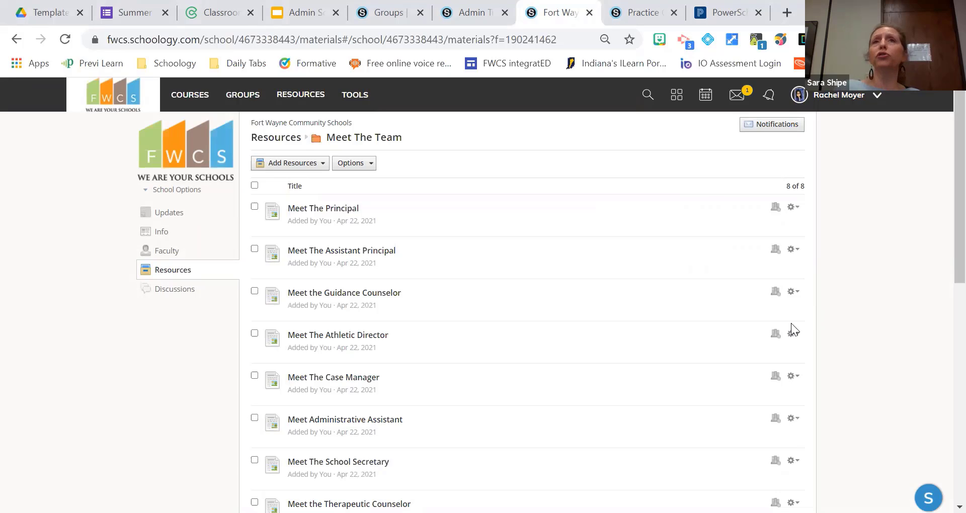
# - Delete the Meet The Athletic Director template from the district's Meet The Team folder
pyautogui.click(790, 338)
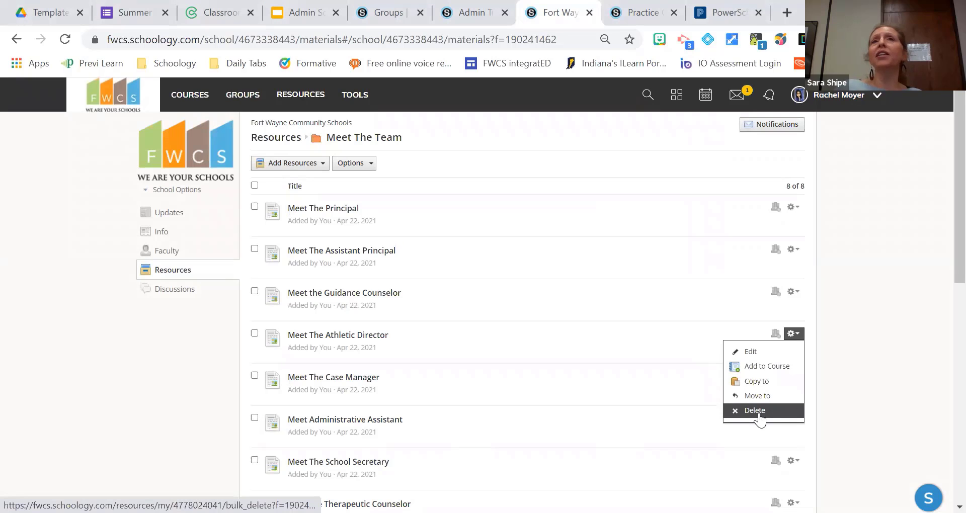
pyautogui.click(755, 411)
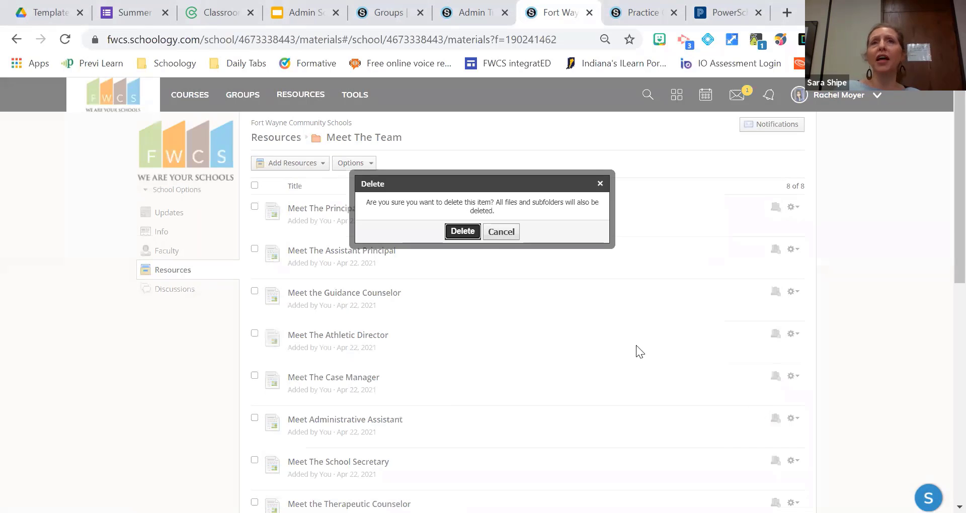
pyautogui.click(462, 232)
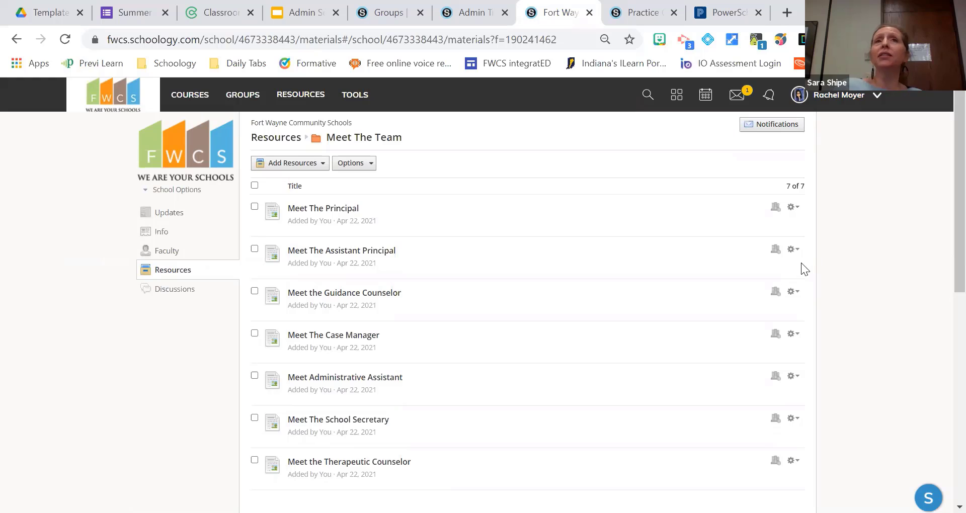
# - Copy the Meet The Assistant Principal template into the same Meet The Team folder and check the list for the copy
pyautogui.click(801, 250)
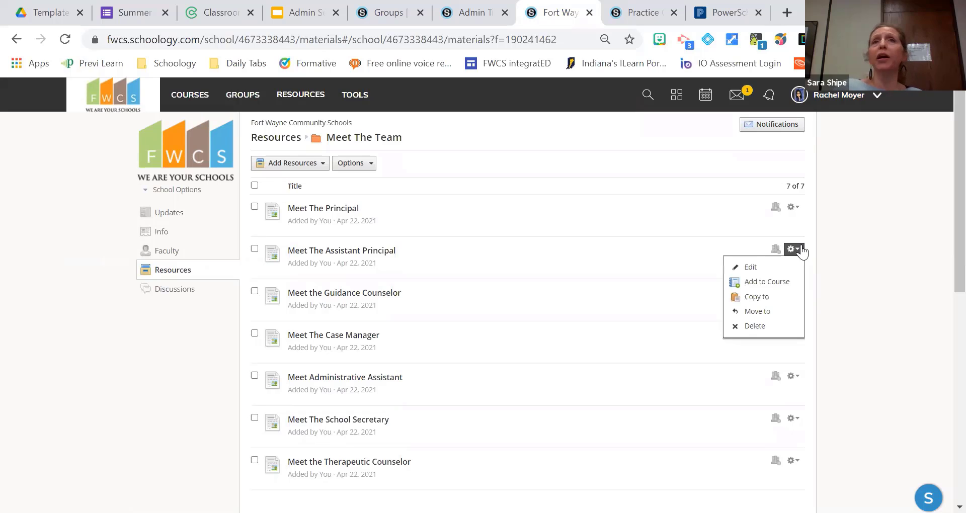
pyautogui.click(771, 301)
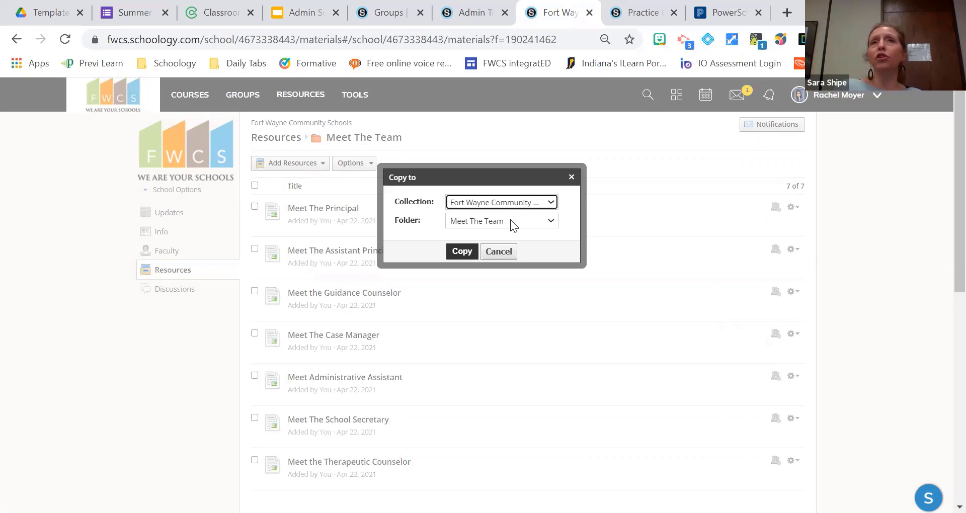
pyautogui.click(462, 252)
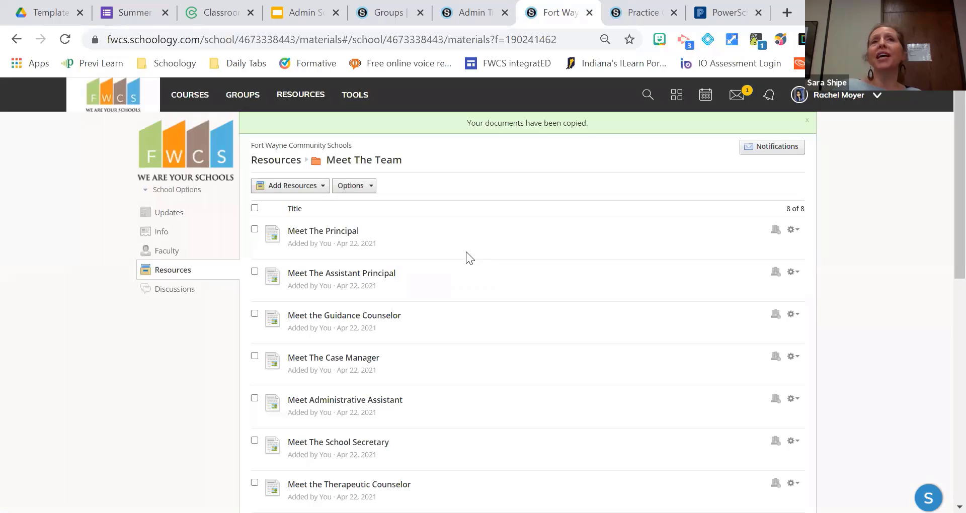
pyautogui.scroll(-7, 459, 251)
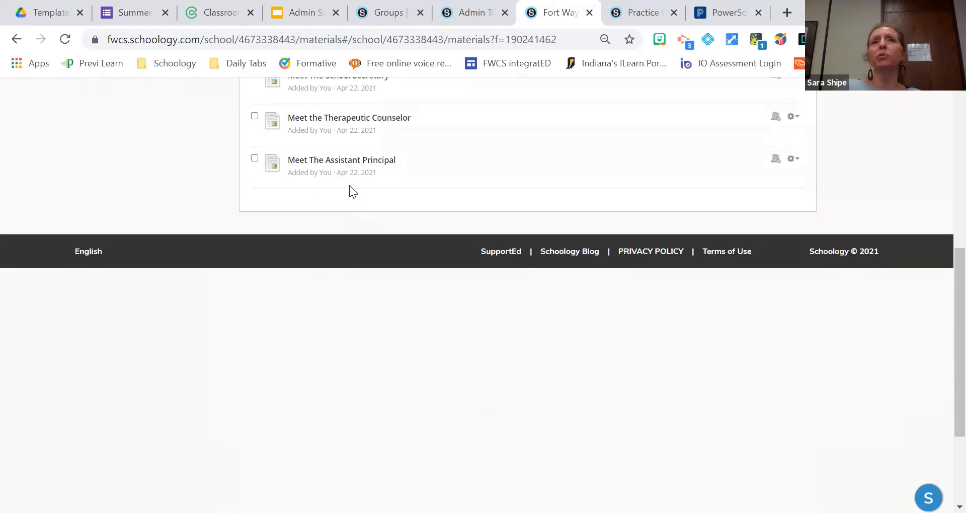
pyautogui.scroll(1, 352, 201)
pyautogui.scroll(6, 367, 228)
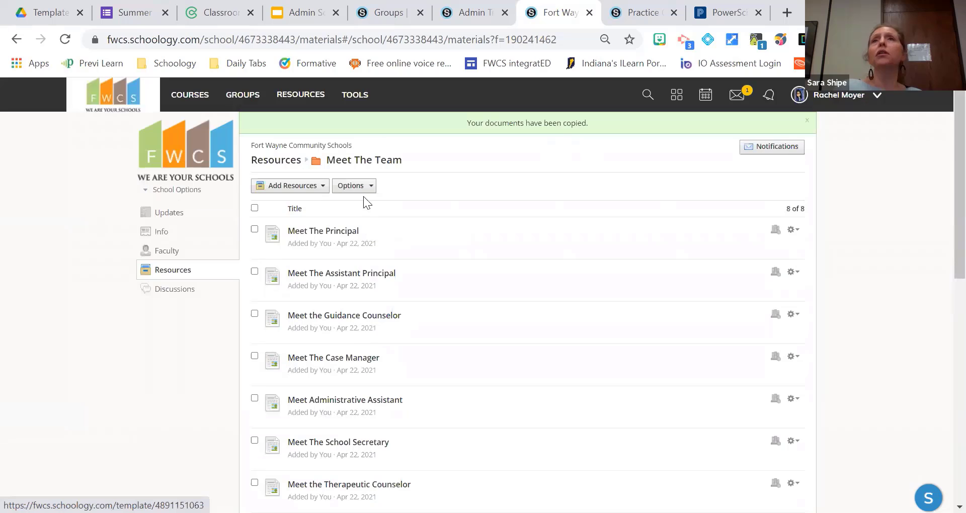
# - Reorder the Meet The Team folder so the copied Meet The Assistant Principal template sits directly below the original, and submit the new order
pyautogui.click(359, 188)
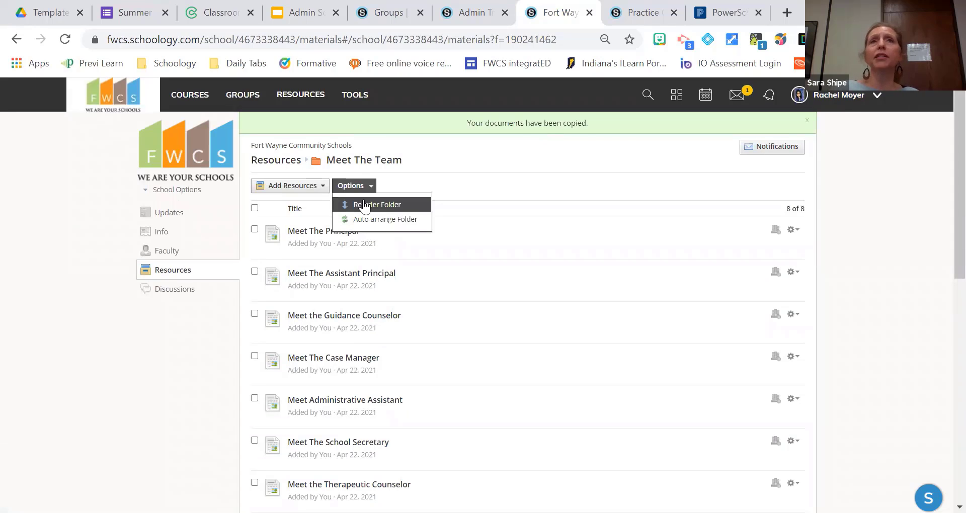
pyautogui.click(363, 205)
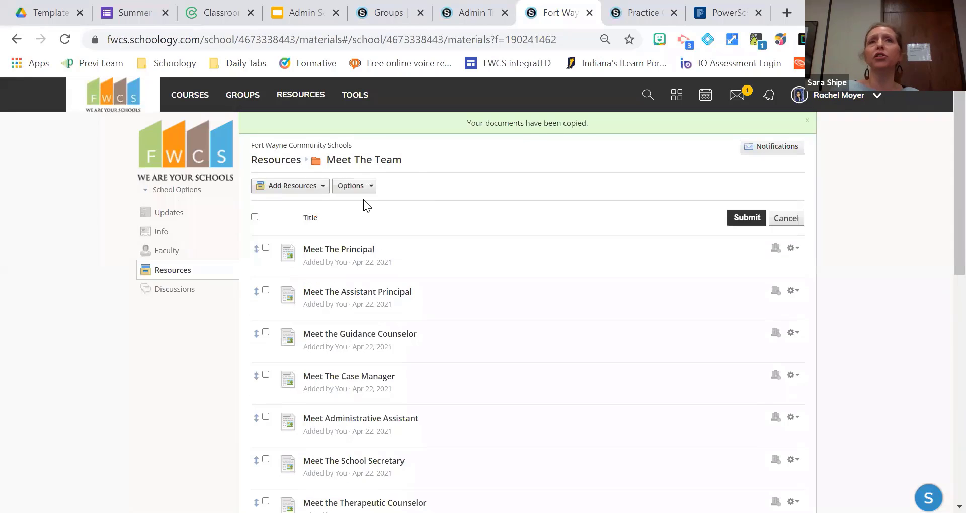
pyautogui.scroll(-3, 367, 207)
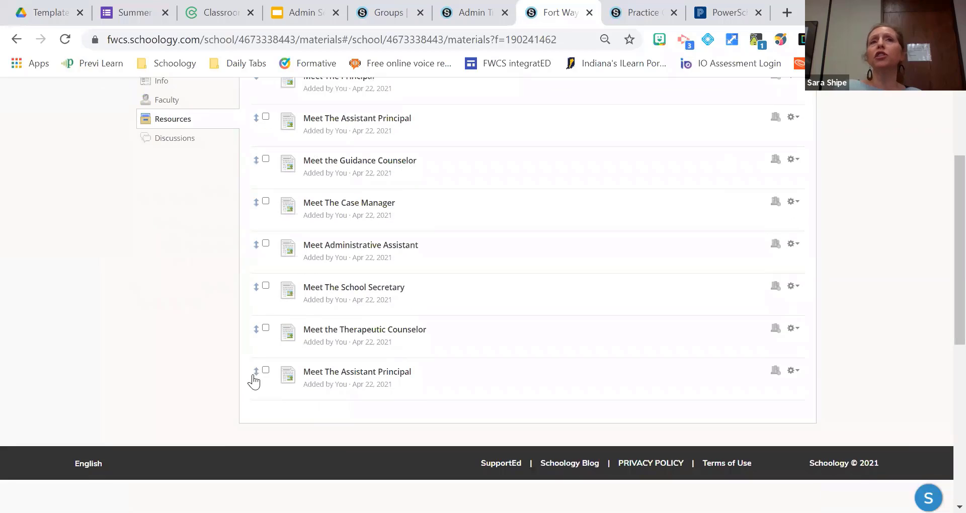
pyautogui.moveTo(259, 379); pyautogui.dragTo(245, 165)
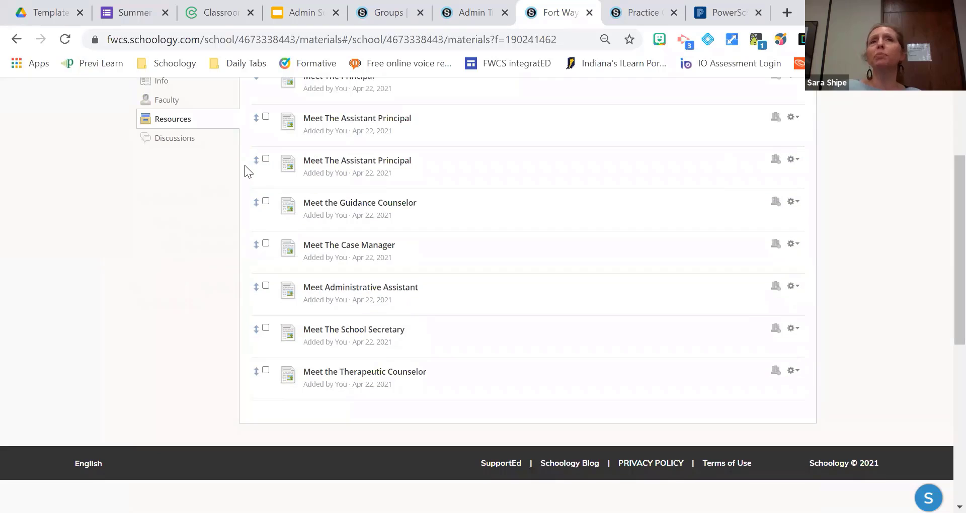
pyautogui.scroll(3, 574, 372)
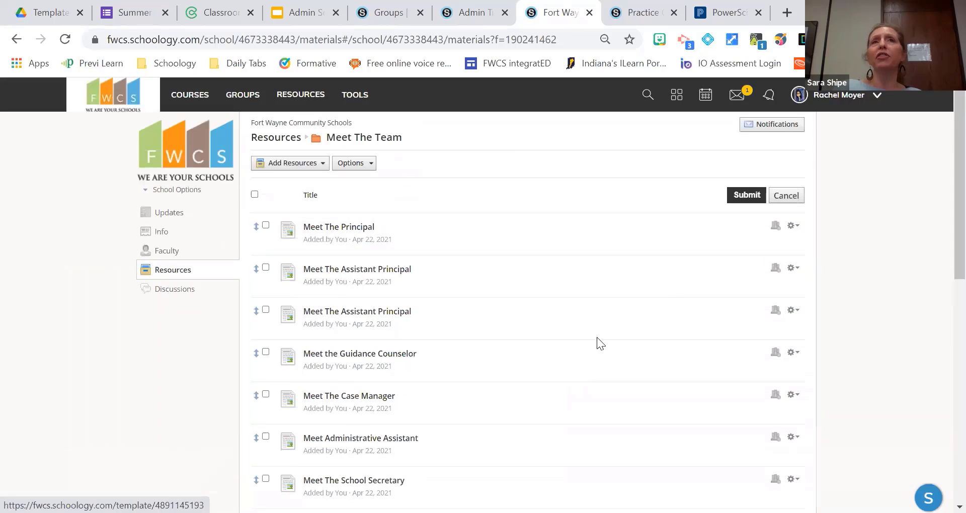
pyautogui.click(750, 197)
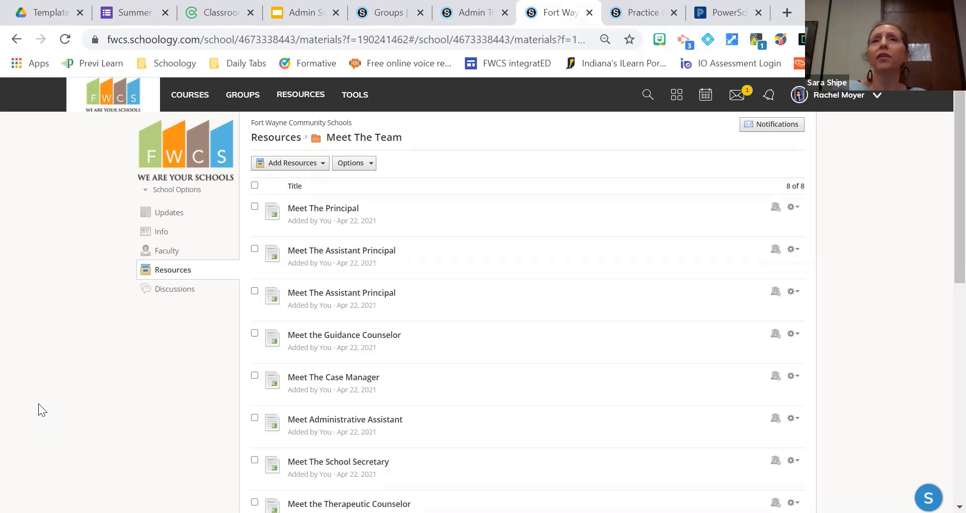
# - Switch to the Admin Training group's resources, view the Attendance folder's contents and return to the full resource list
pyautogui.click(471, 12)
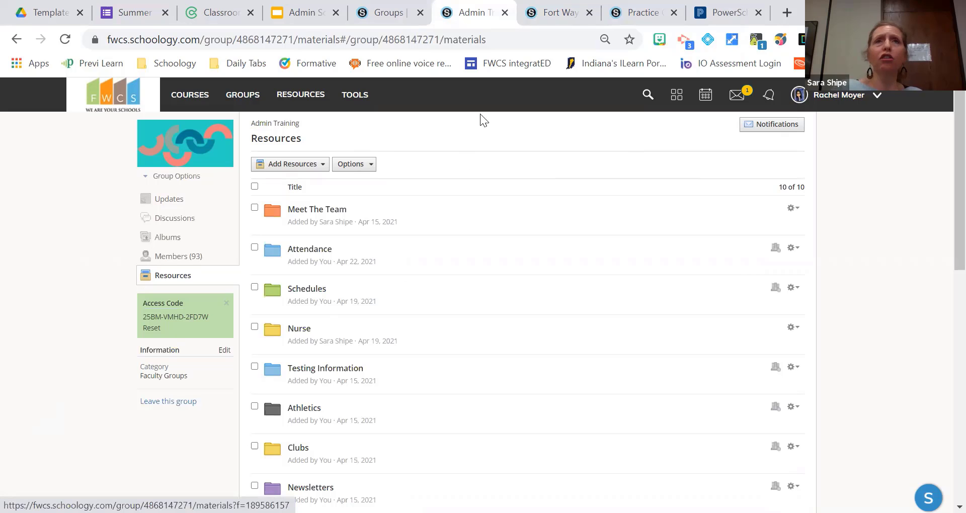
pyautogui.scroll(-2, 480, 116)
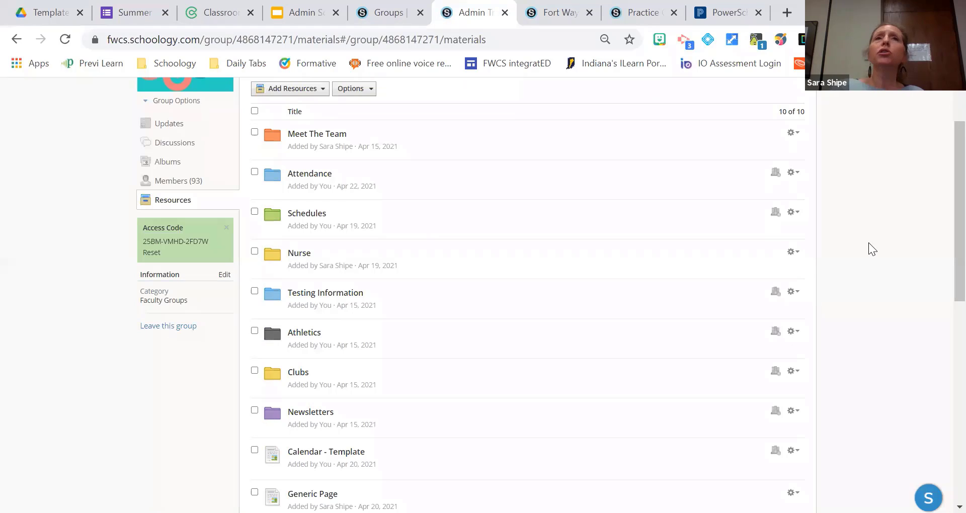
pyautogui.click(319, 175)
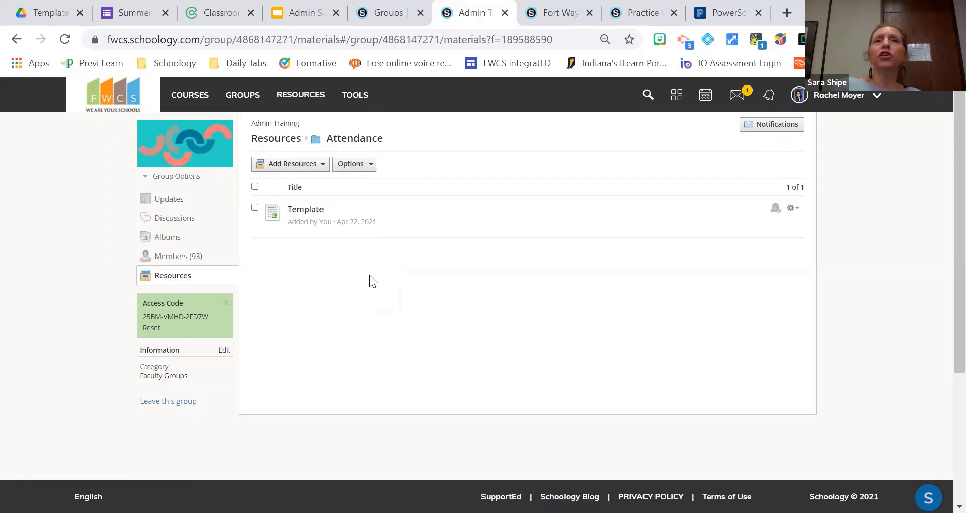
pyautogui.click(286, 141)
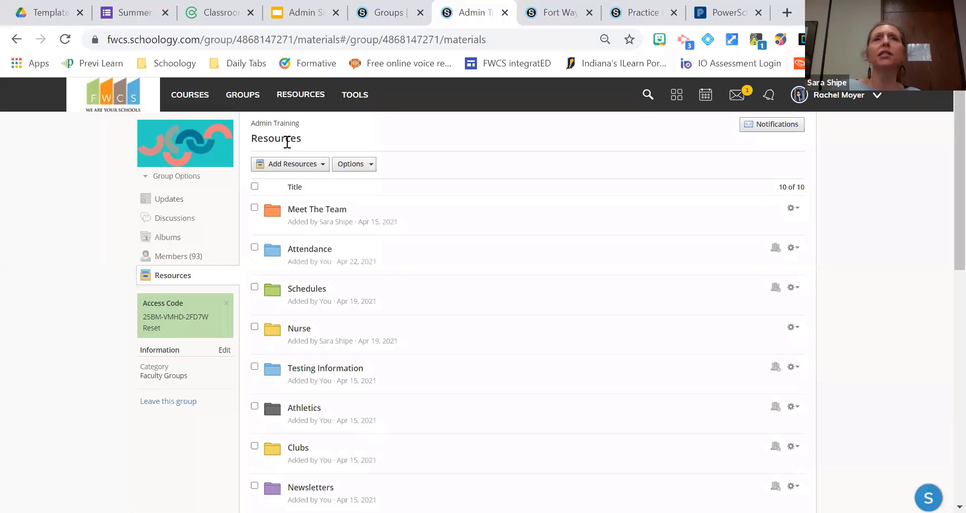
# - Open the Bell Schedule template from the Schedules folder for editing, view the Google Drive files available for attaching, and cancel without attaching
pyautogui.click(306, 289)
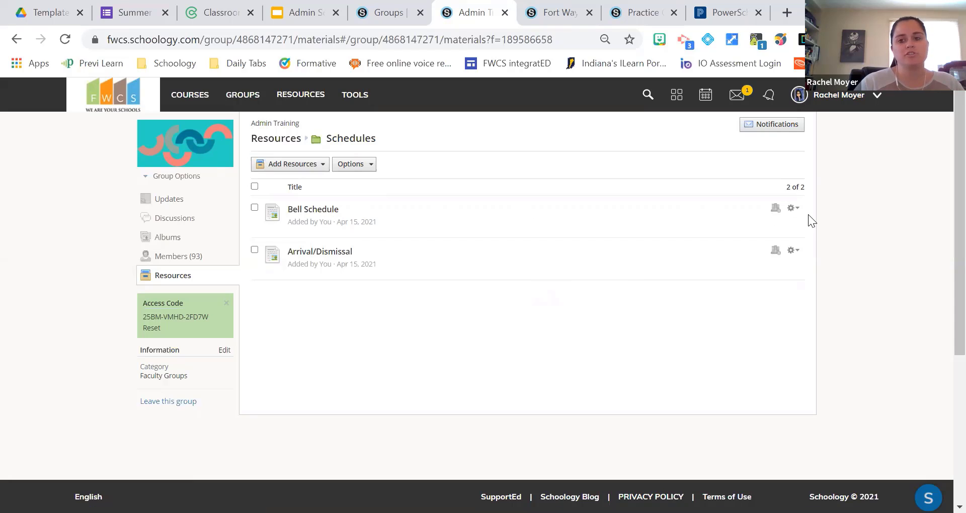
pyautogui.click(787, 212)
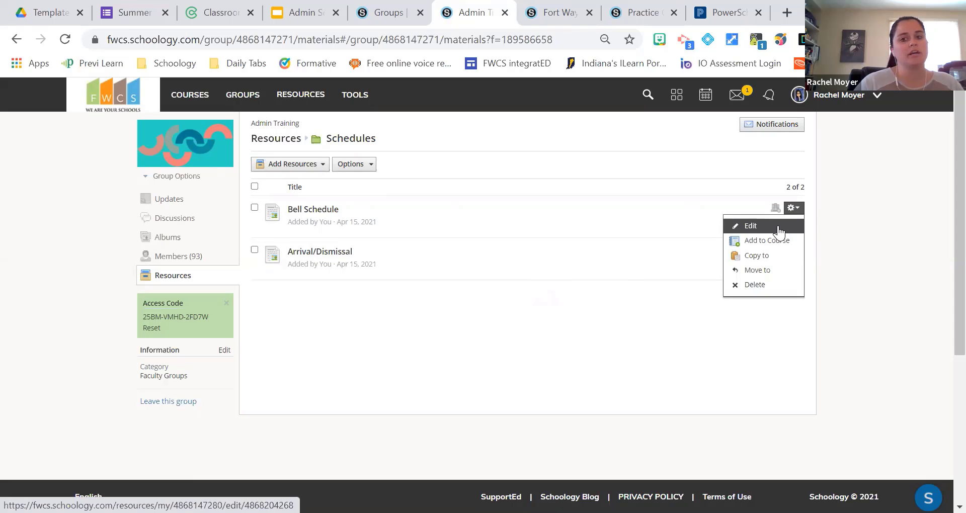
pyautogui.click(777, 226)
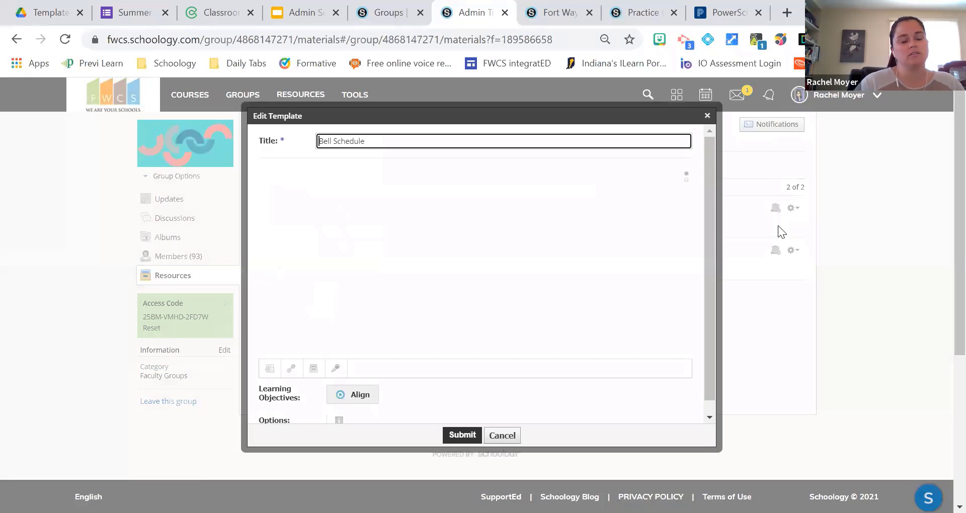
pyautogui.click(314, 376)
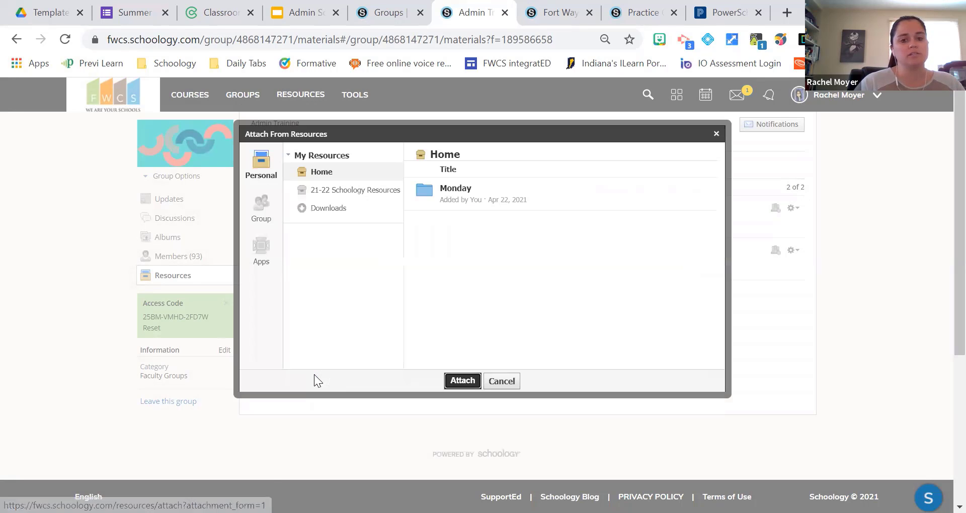
pyautogui.click(261, 247)
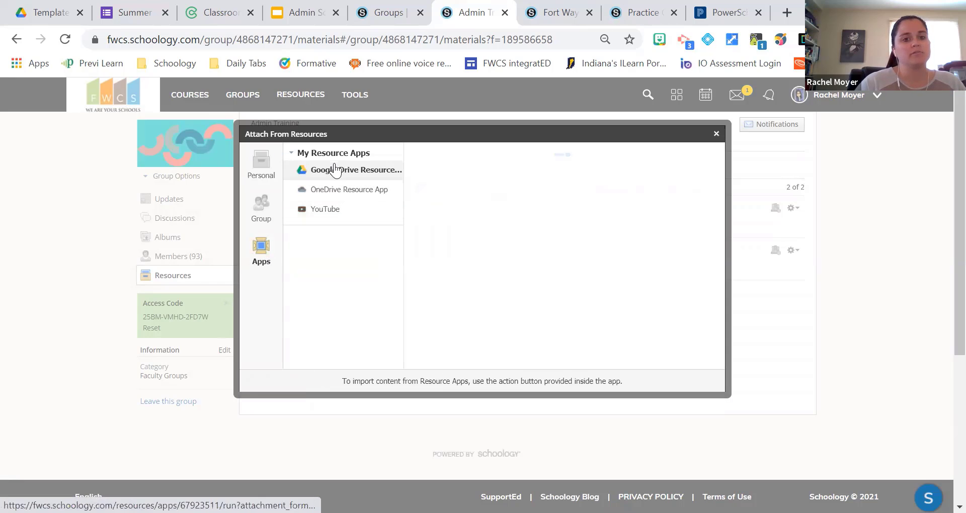
pyautogui.click(334, 171)
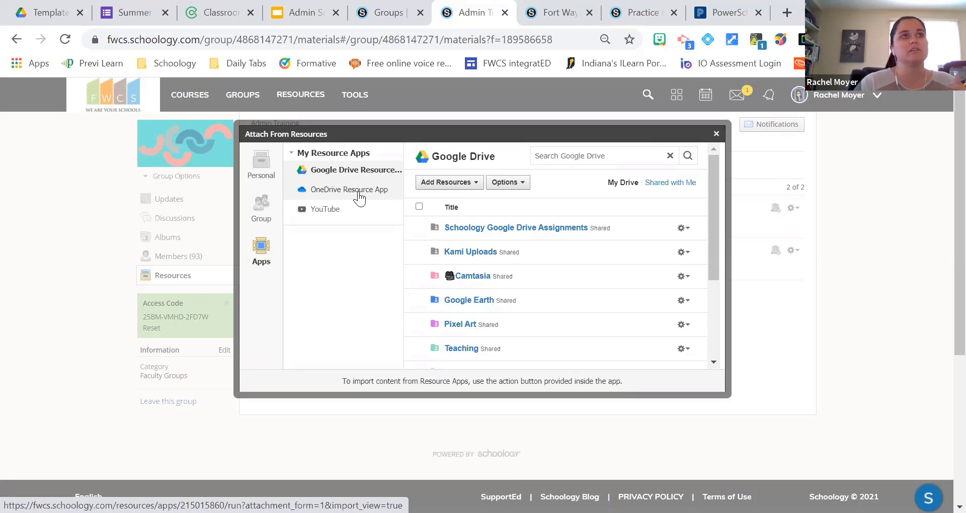
pyautogui.click(716, 133)
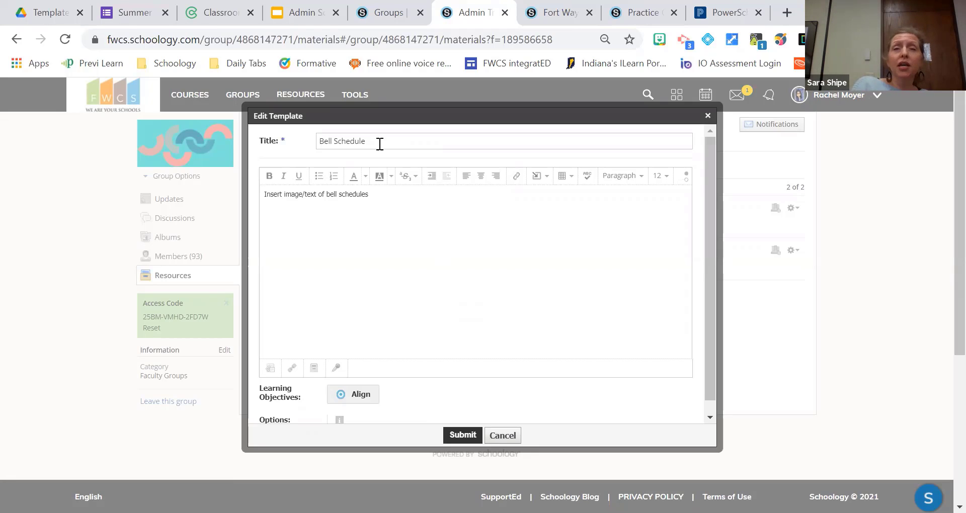
pyautogui.click(506, 436)
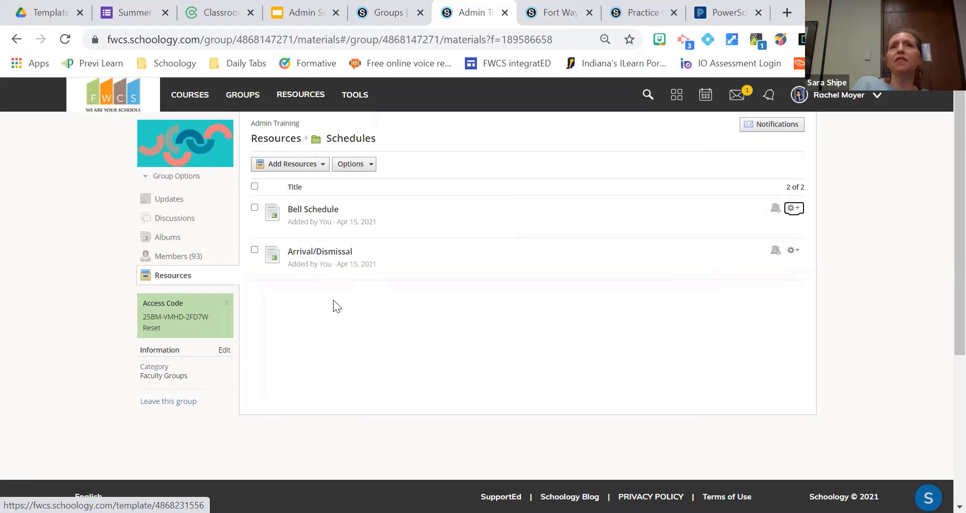
pyautogui.click(793, 208)
pyautogui.click(615, 334)
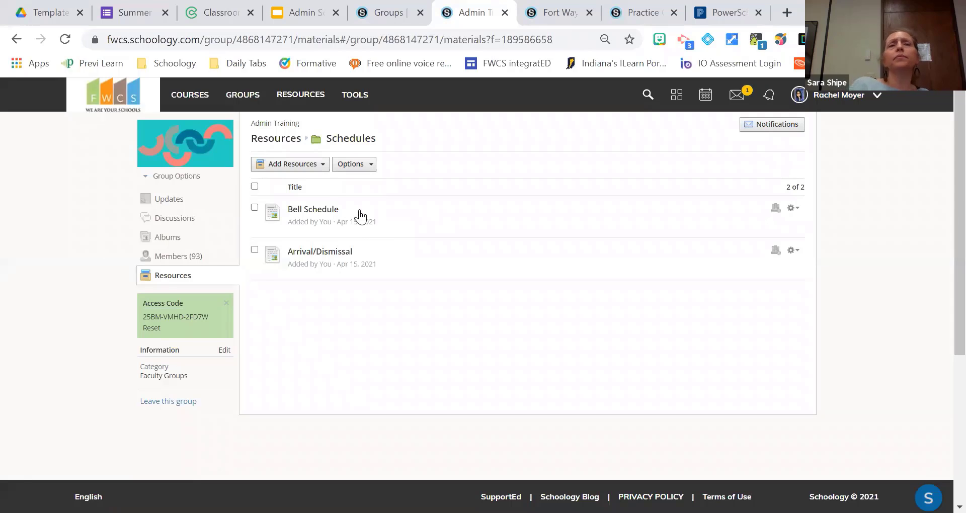
# - Return to the group's resource list, look inside the Nurse folder and go back to the list
pyautogui.click(278, 140)
pyautogui.scroll(-3, 360, 251)
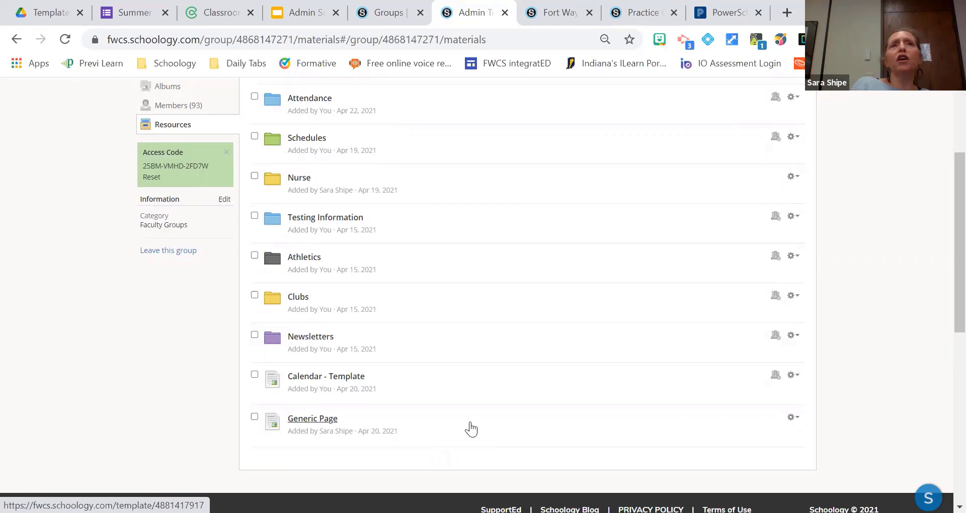
pyautogui.click(300, 180)
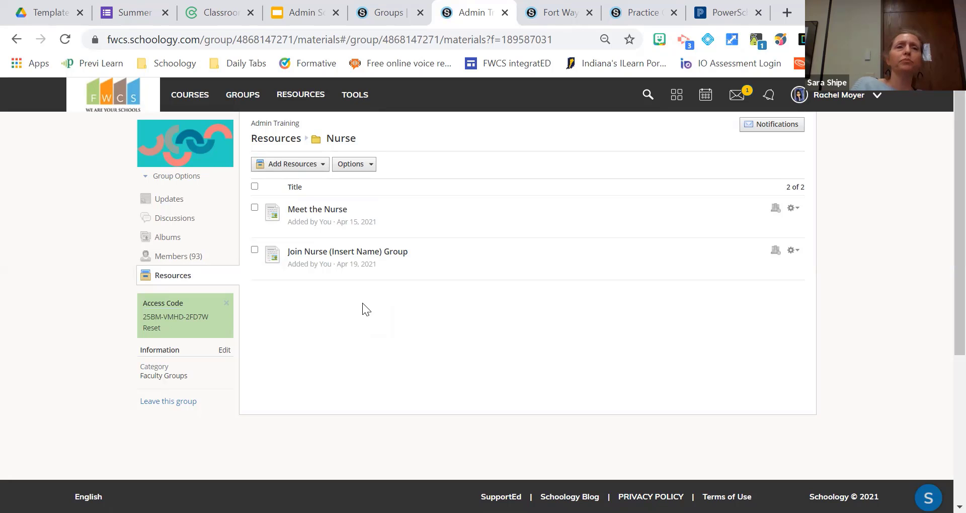
pyautogui.click(280, 141)
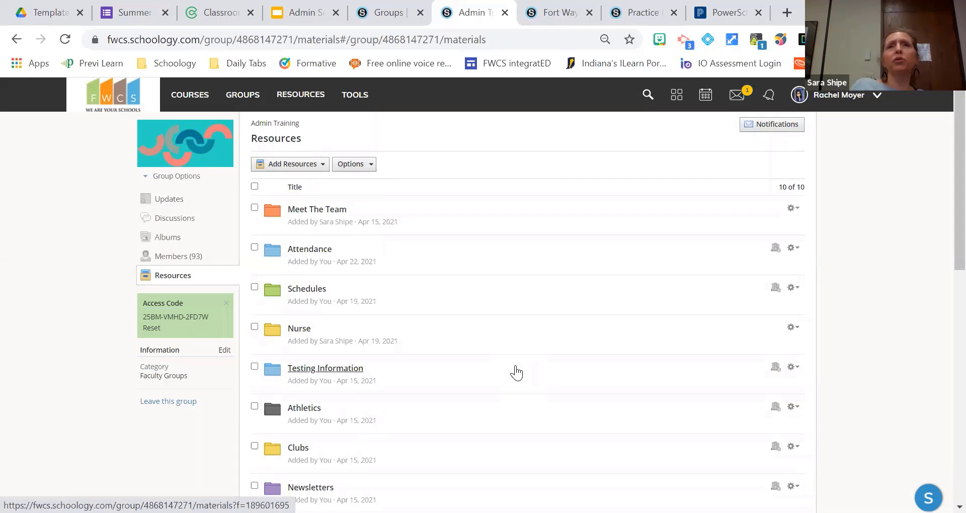
# - Open the Calendar - Template resource and look through the school calendar embedded in it
pyautogui.scroll(-1, 513, 374)
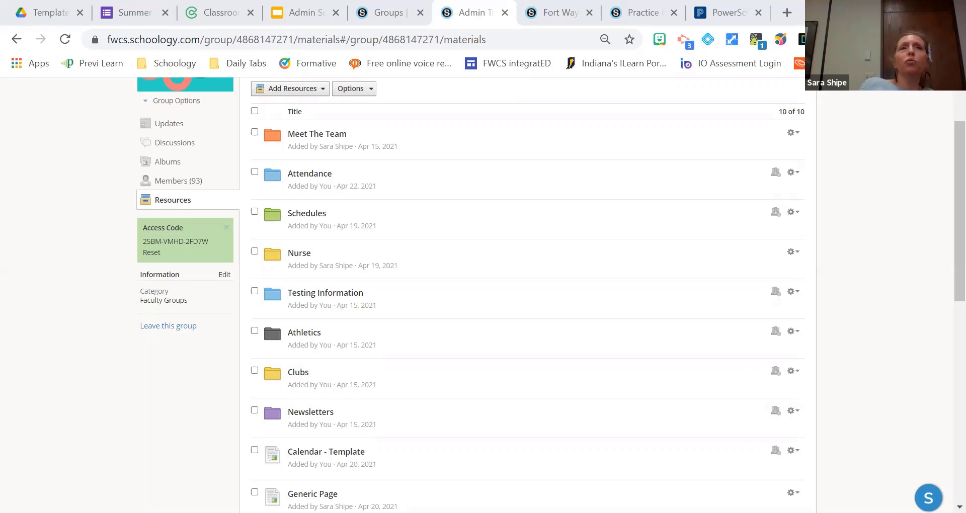
pyautogui.scroll(-3, 725, 403)
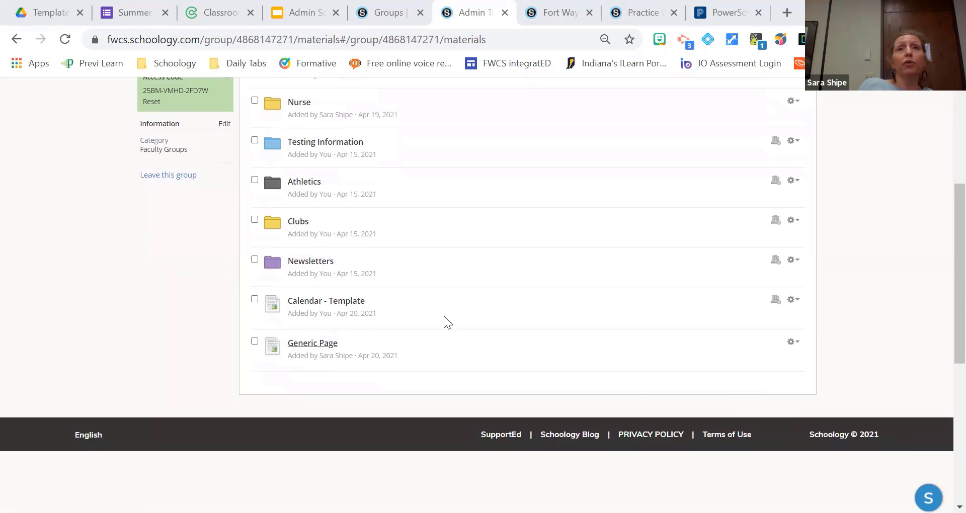
pyautogui.click(329, 301)
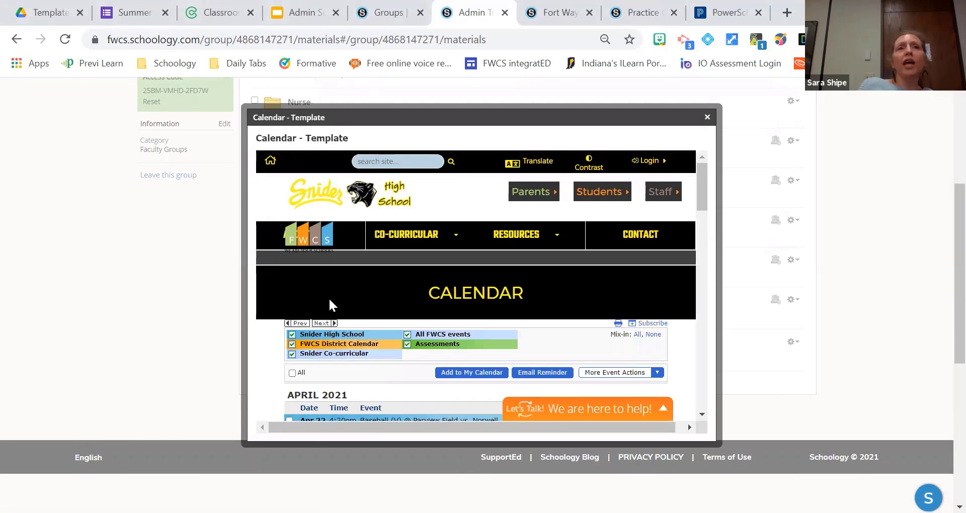
pyautogui.scroll(-3, 329, 299)
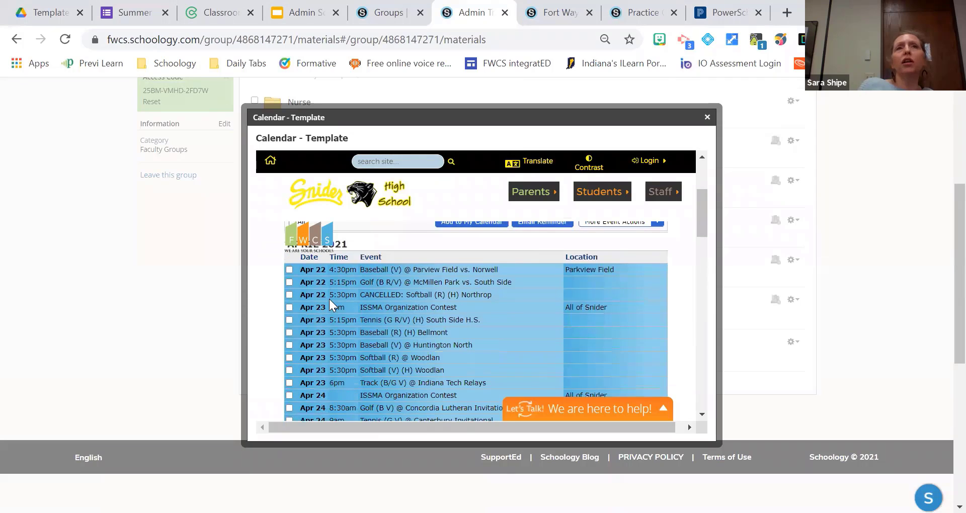
pyautogui.scroll(-3, 329, 299)
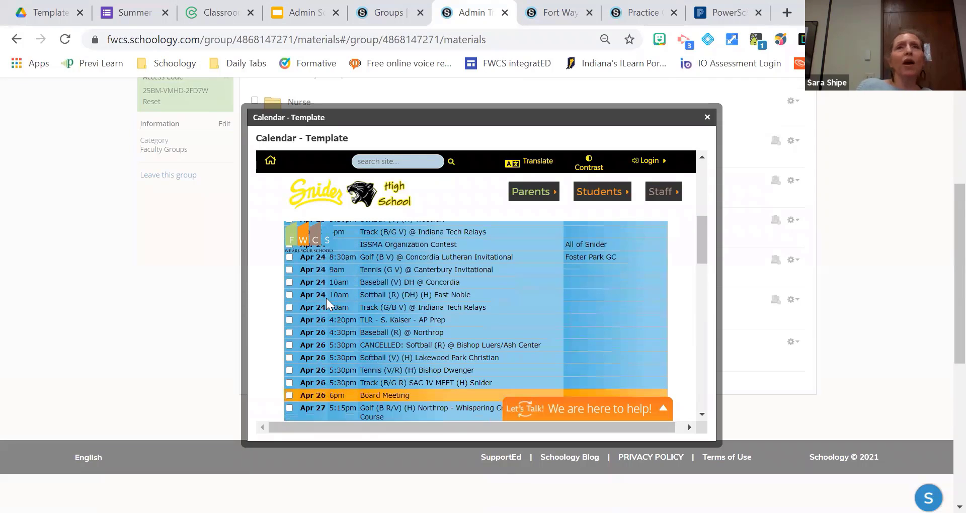
pyautogui.scroll(10, 325, 298)
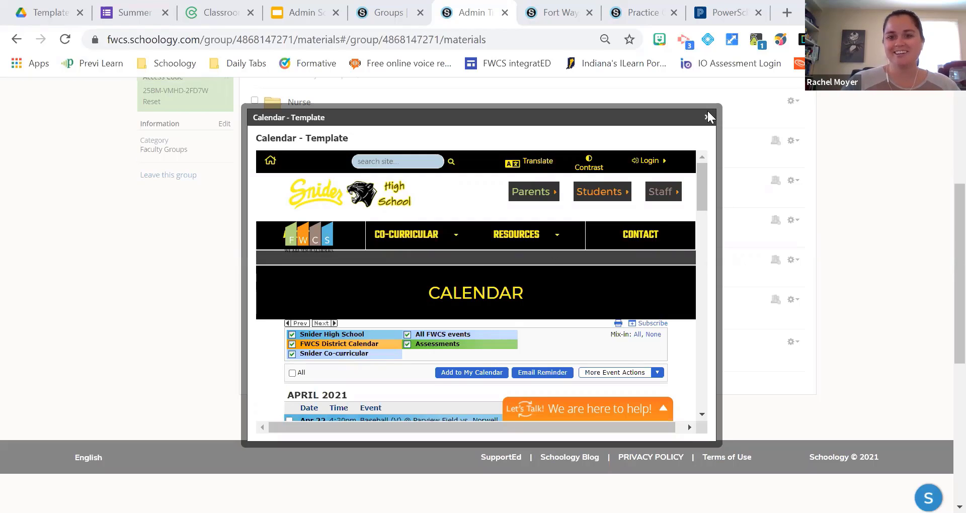
# - Switch to Google Drive and open the Schoology folder inside the Coordinator folder of My Drive
pyautogui.click(69, 15)
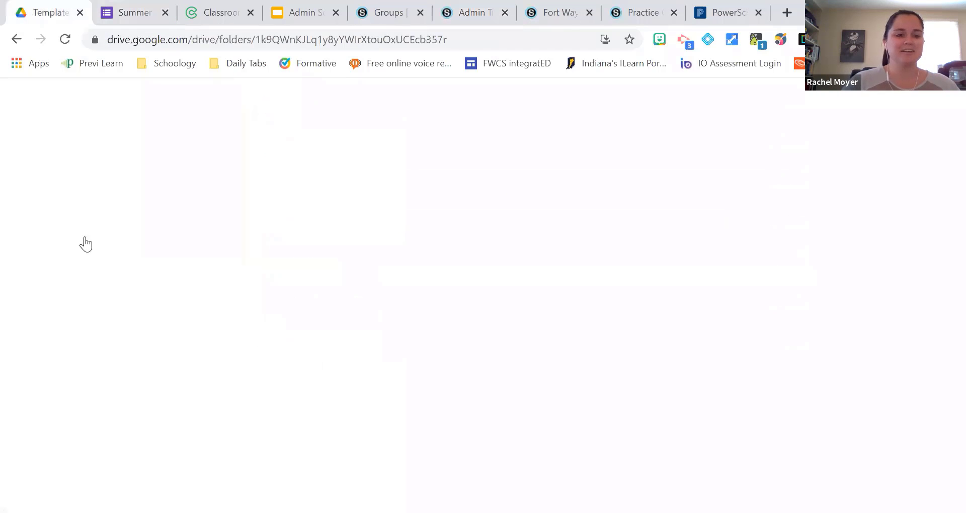
pyautogui.click(236, 143)
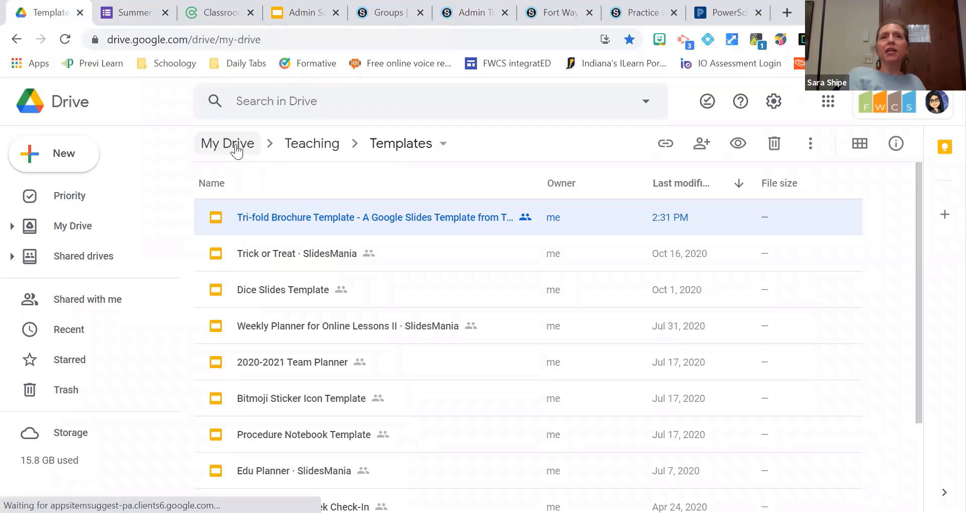
pyautogui.scroll(-6, 304, 384)
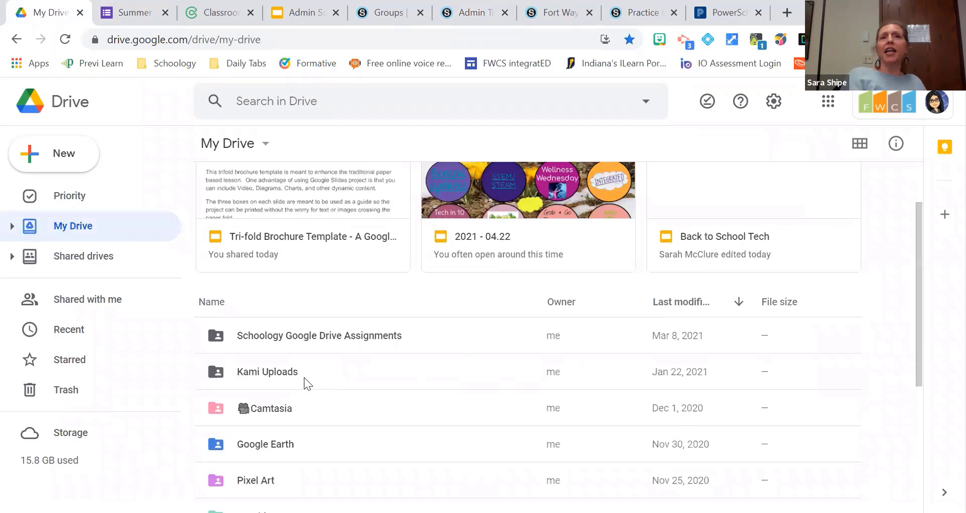
pyautogui.doubleClick(273, 329)
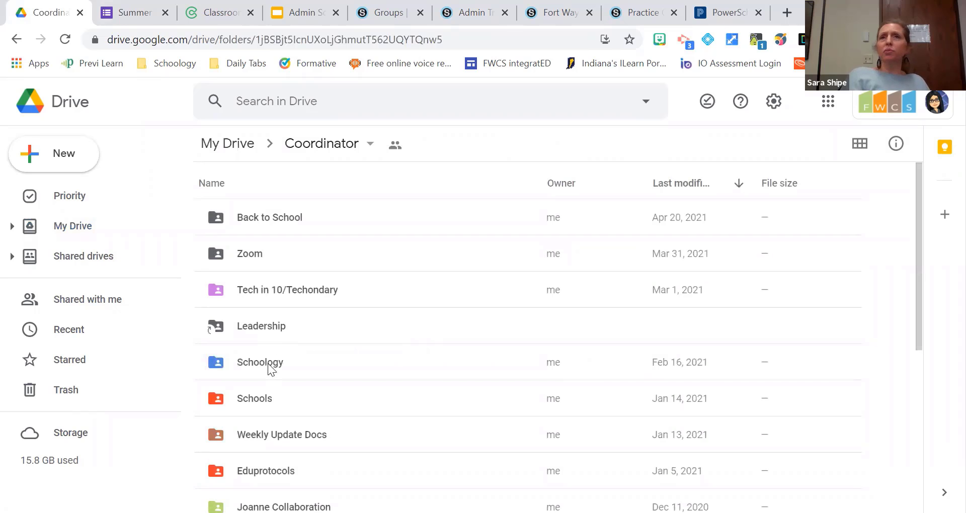
pyautogui.doubleClick(269, 363)
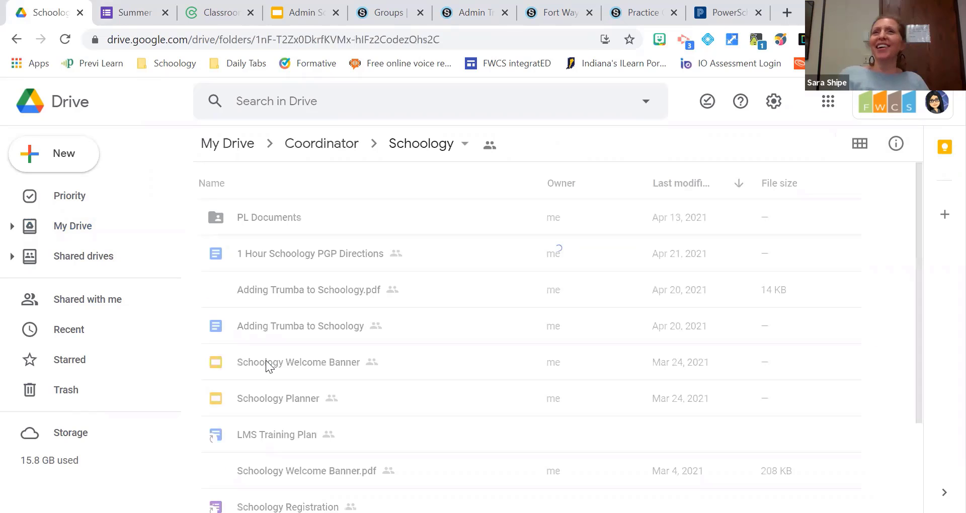
# - Open the sharing settings of Adding Trumba to Schoology.pdf and copy its link
pyautogui.rightClick(358, 296)
pyautogui.click(435, 176)
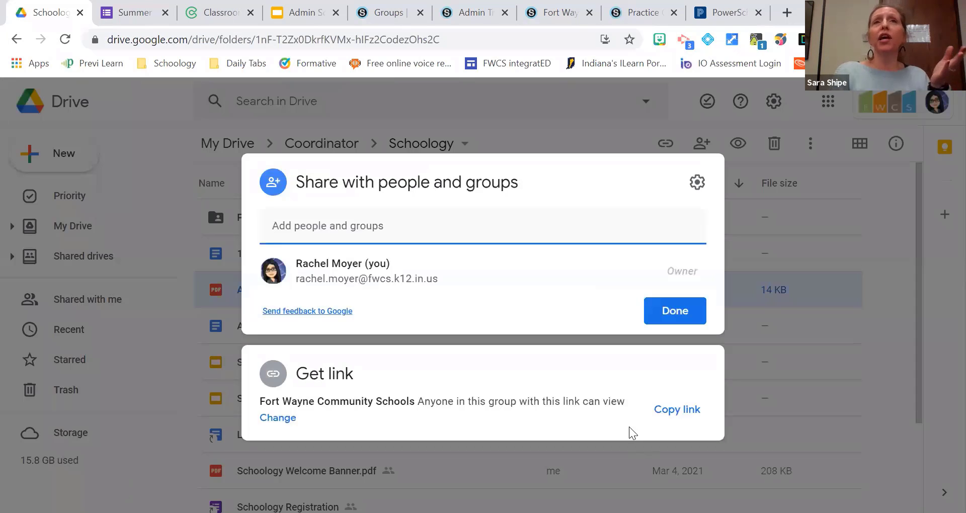
pyautogui.click(666, 417)
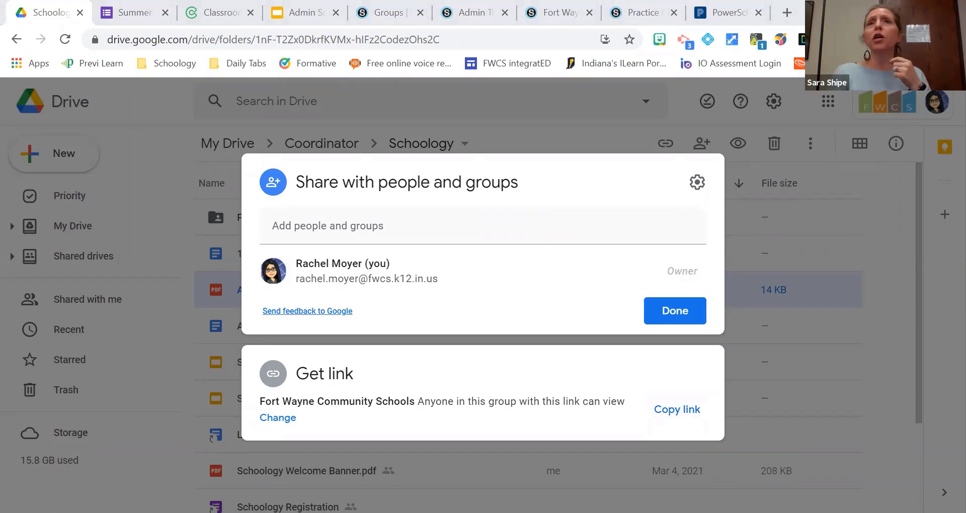
# - Close the PDF's sharing settings and return to the Admin Training group's resources in Schoology
pyautogui.click(691, 320)
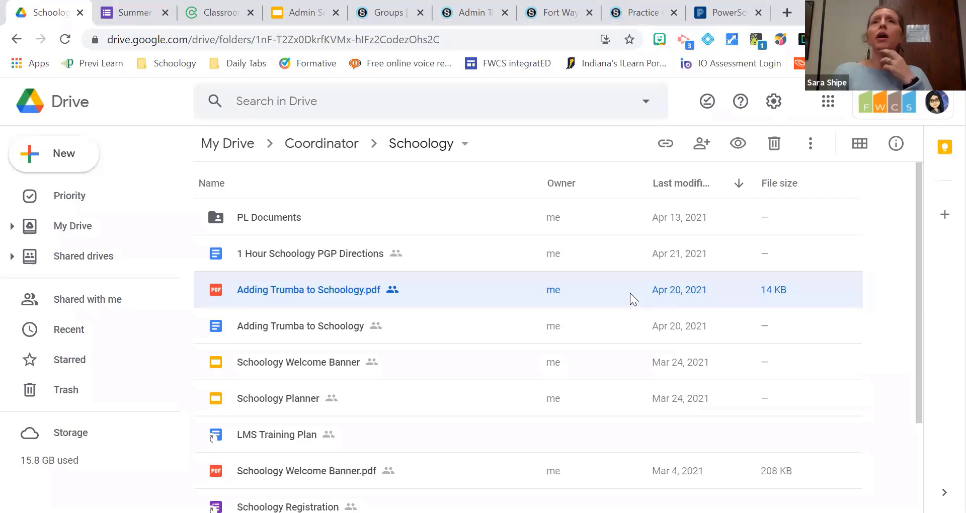
pyautogui.click(377, 12)
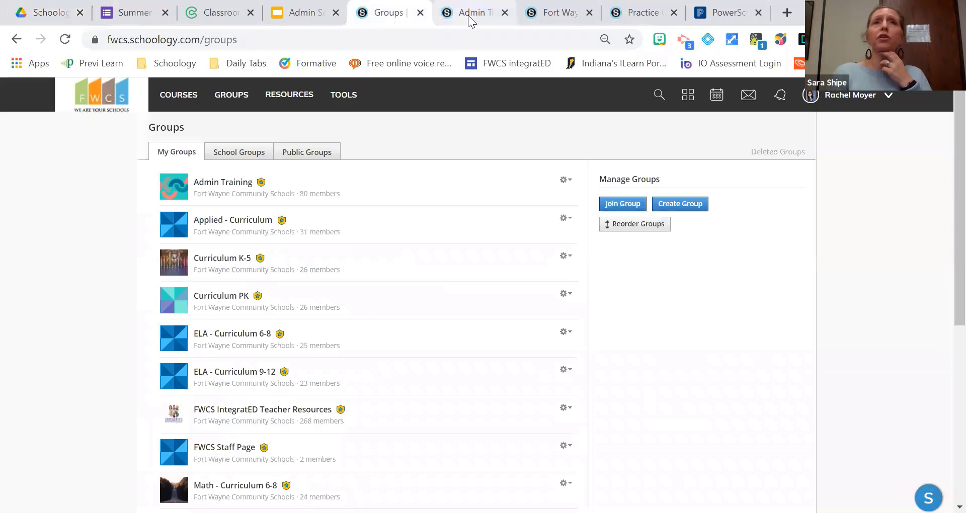
pyautogui.click(468, 15)
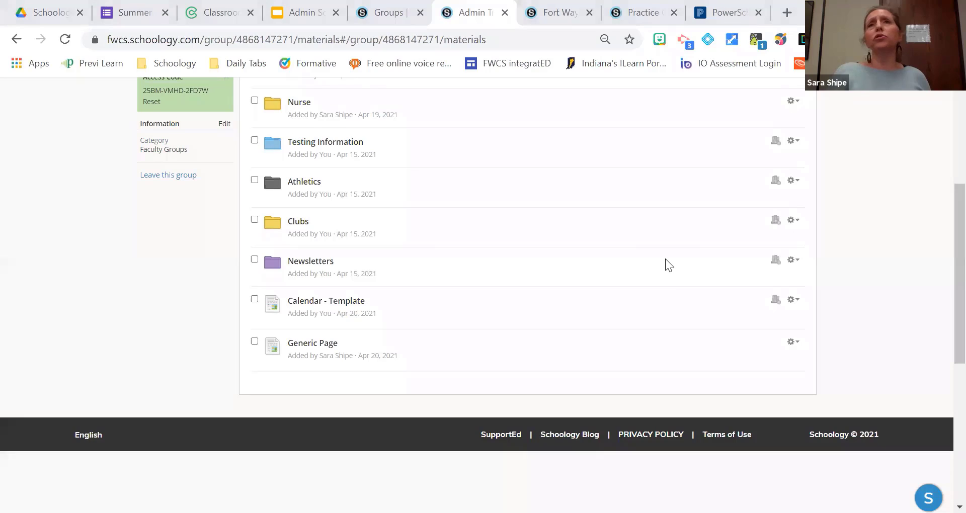
# - Look over the Admin Training resource list and open the full My Courses list
pyautogui.scroll(5, 665, 259)
pyautogui.scroll(-1, 665, 259)
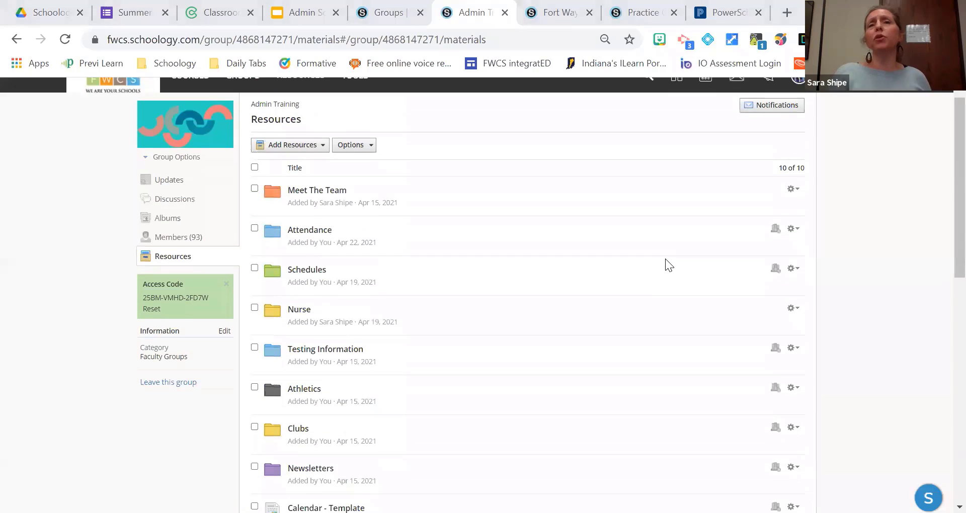
pyautogui.scroll(1, 665, 258)
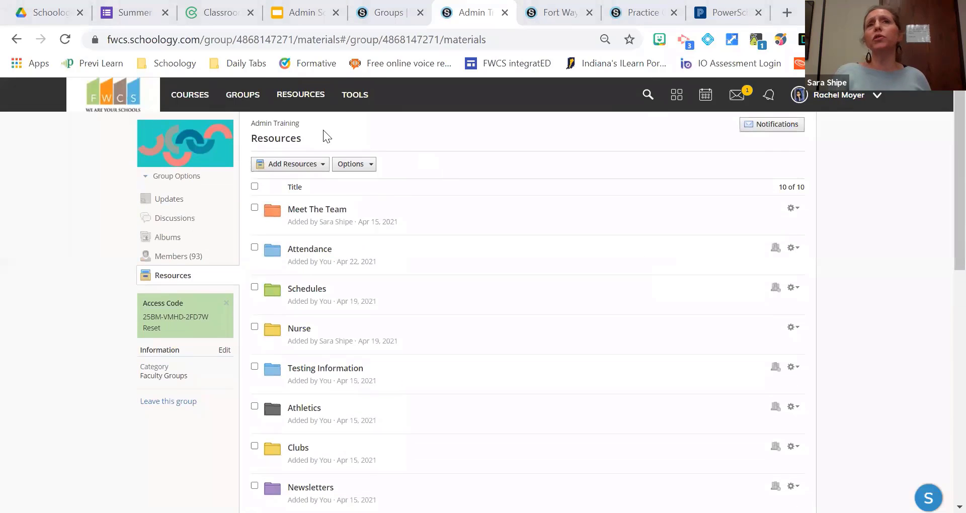
pyautogui.click(206, 101)
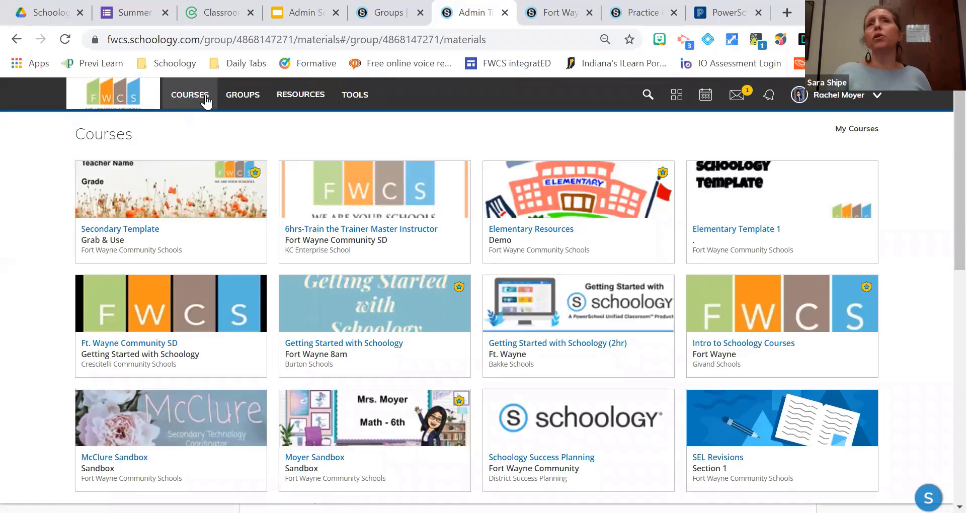
pyautogui.click(861, 132)
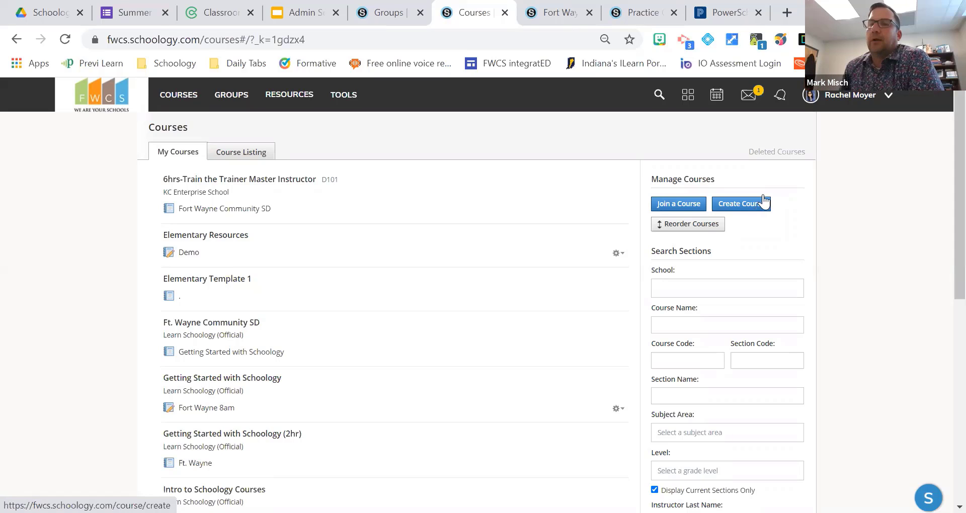
# - Find Center for Academic Success at Nebraska among the account's schools and open that school's resources
pyautogui.click(885, 98)
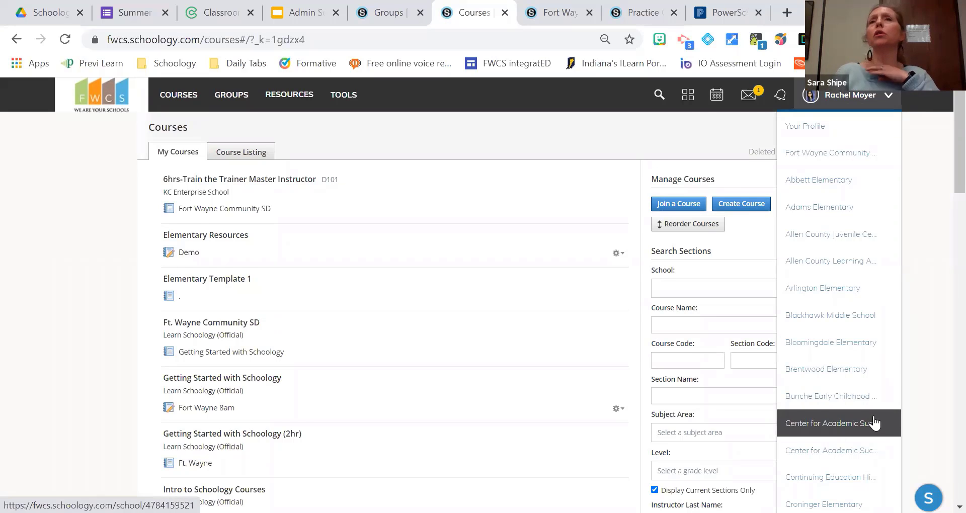
pyautogui.scroll(-3, 874, 423)
pyautogui.scroll(-7, 874, 423)
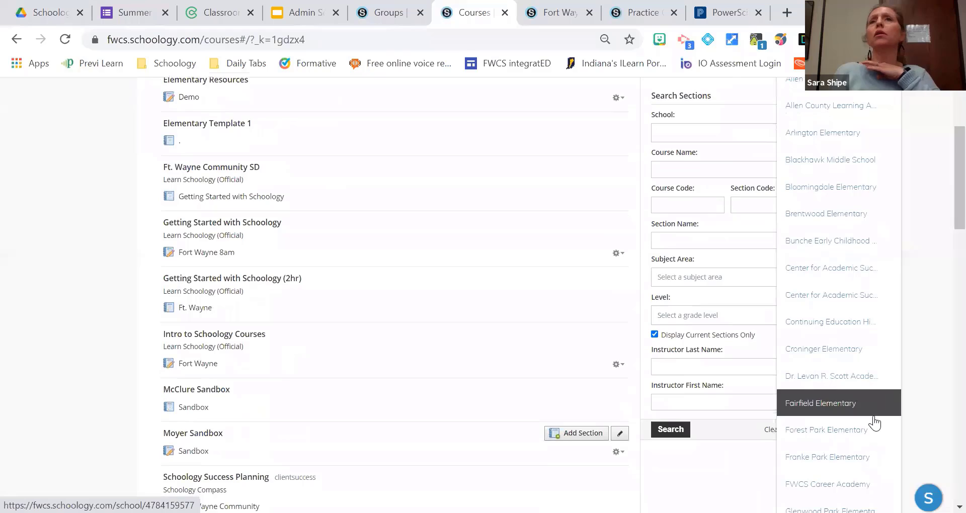
pyautogui.scroll(-6, 874, 423)
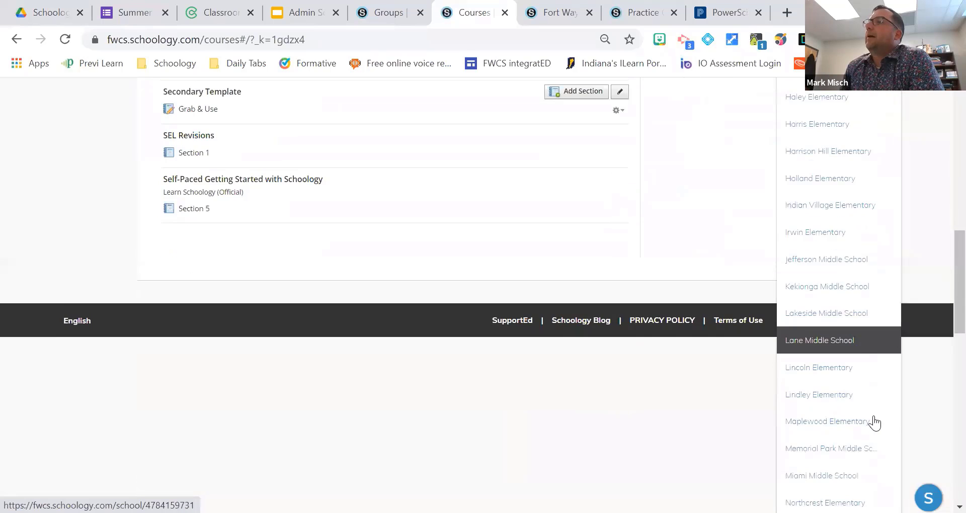
pyautogui.scroll(-3, 875, 423)
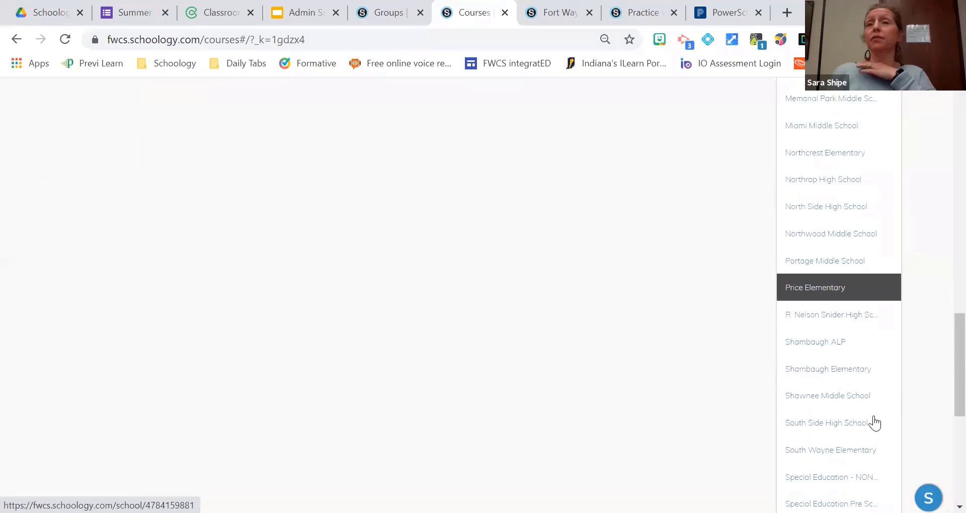
pyautogui.scroll(4, 874, 423)
pyautogui.scroll(12, 874, 423)
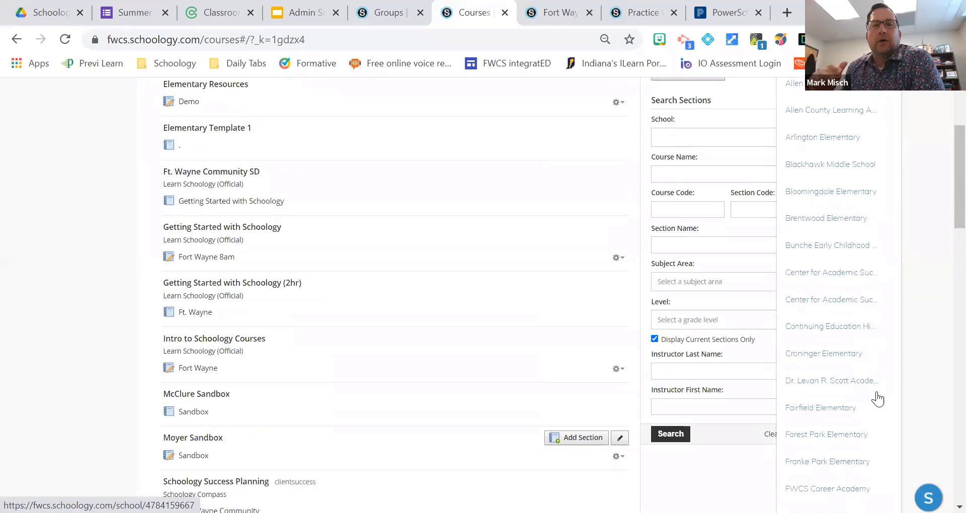
pyautogui.click(870, 302)
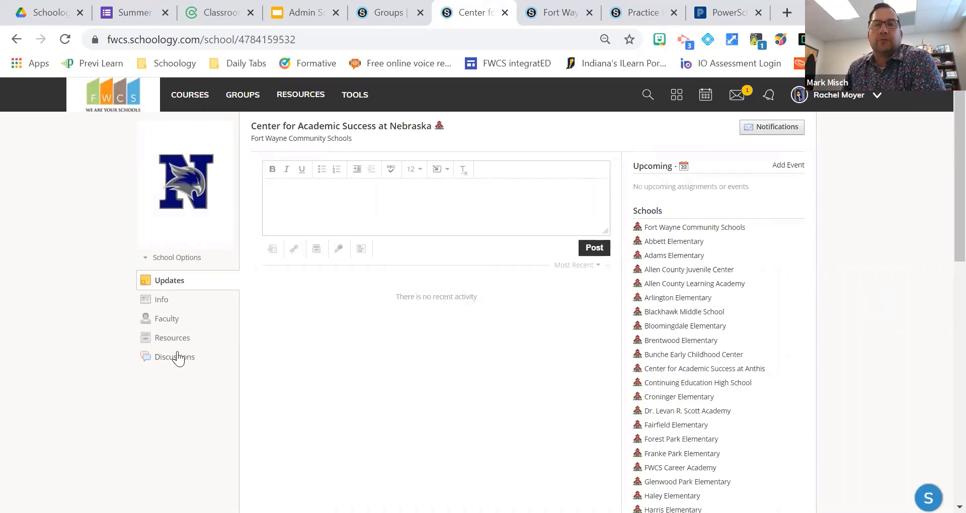
pyautogui.click(171, 337)
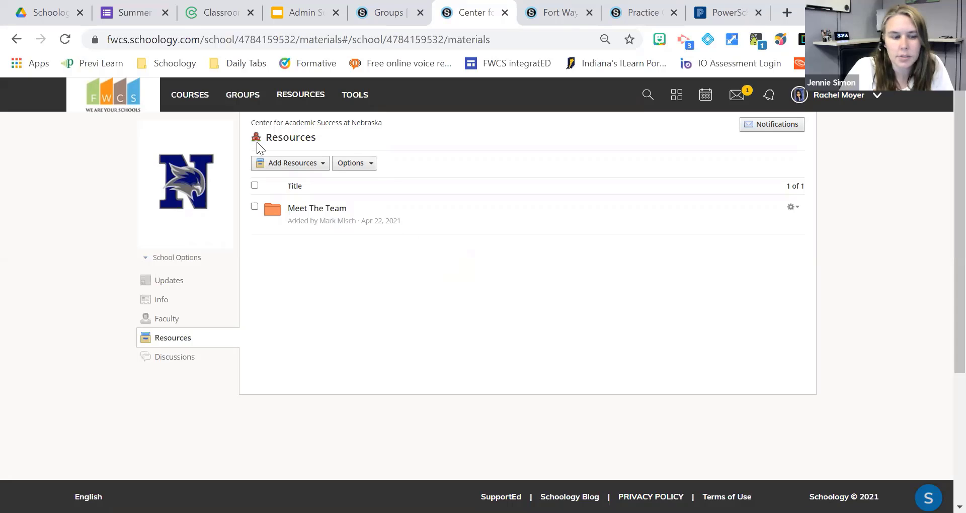
# - View the FWCS IntegratED Teacher Resources, Math - Curriculum 9-12 and Curriculum PK group pages one after another
pyautogui.click(235, 100)
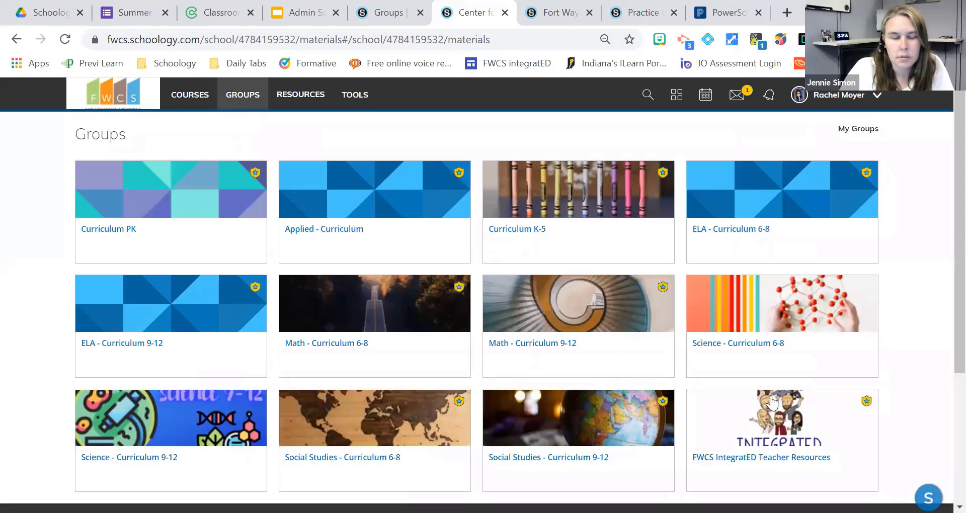
pyautogui.click(772, 418)
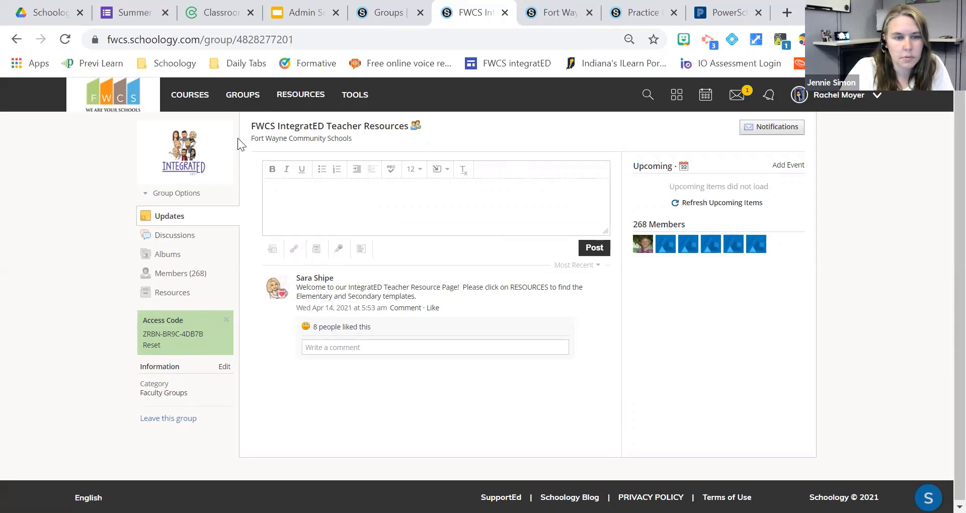
pyautogui.click(244, 102)
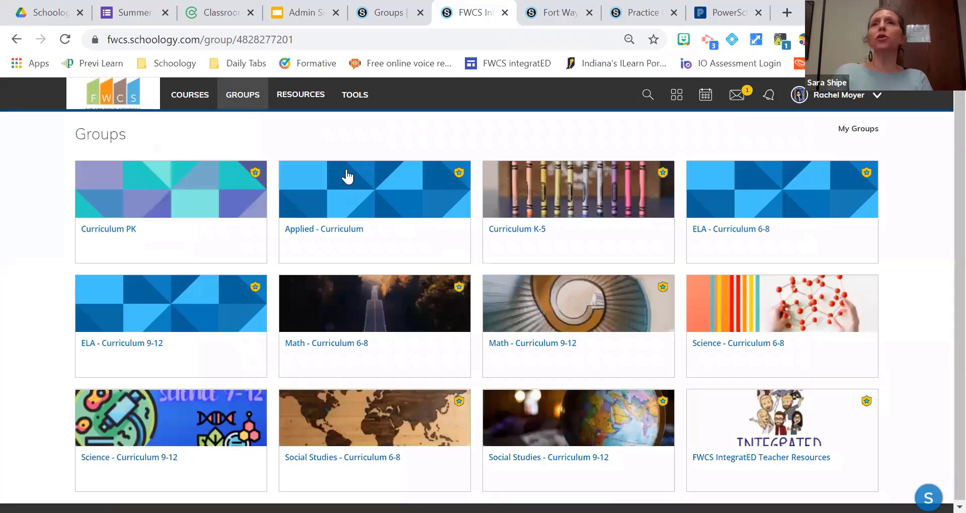
pyautogui.click(591, 330)
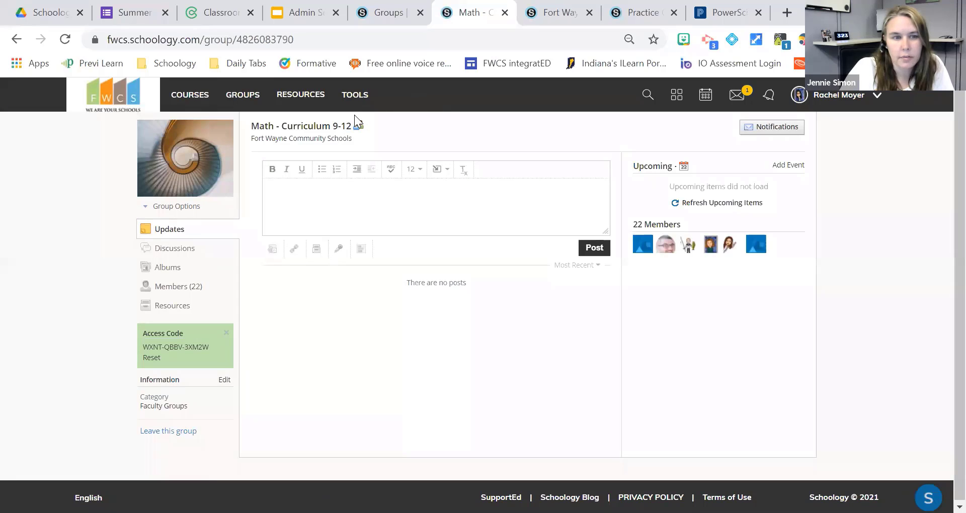
pyautogui.click(243, 100)
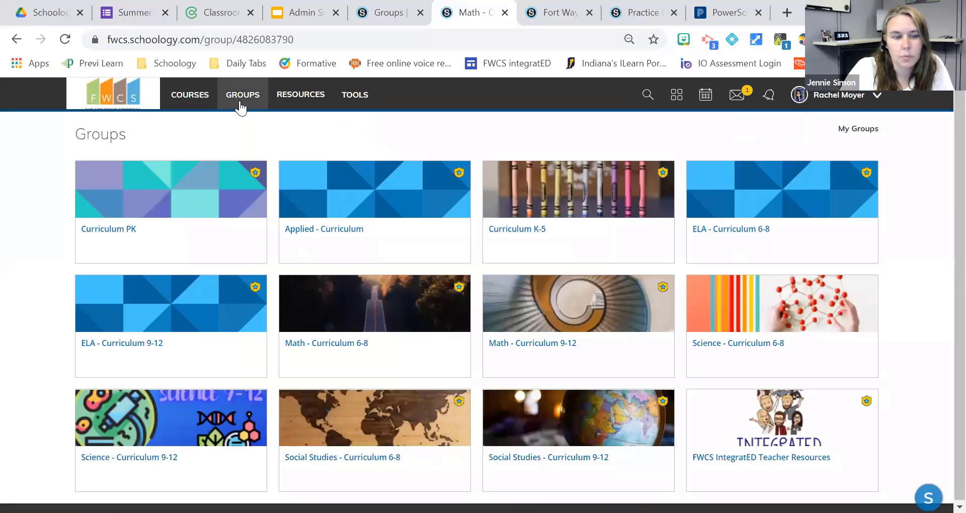
pyautogui.click(224, 210)
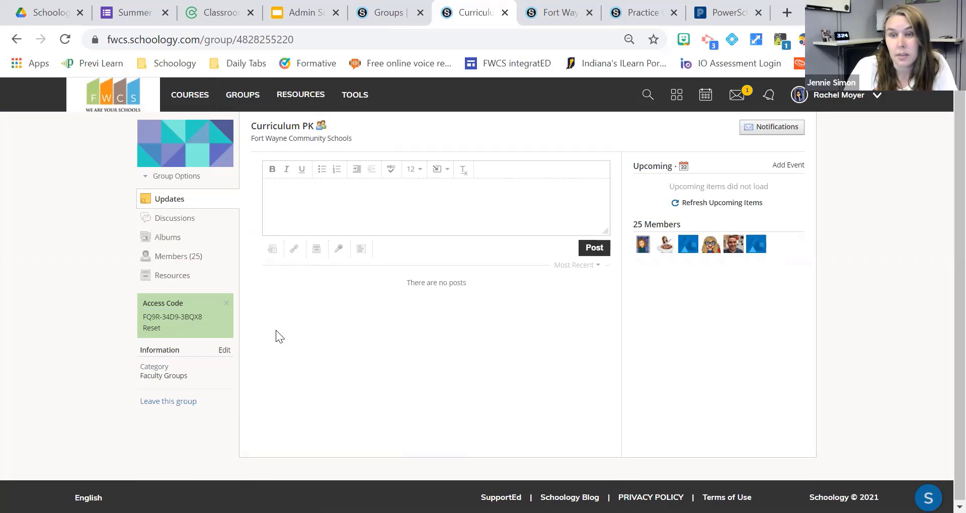
# - Open the full My Groups list and go to the Well Being/Readiness to Learn Resources group
pyautogui.click(244, 97)
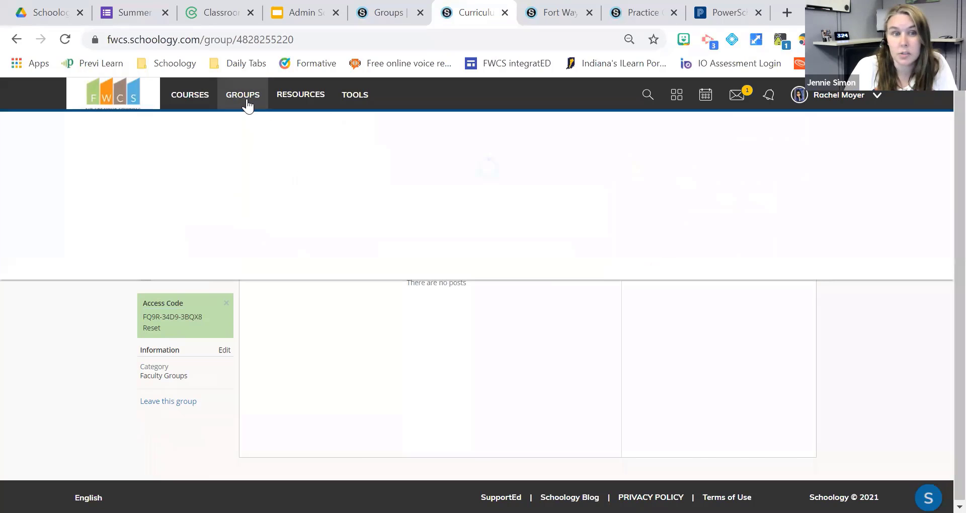
pyautogui.click(871, 133)
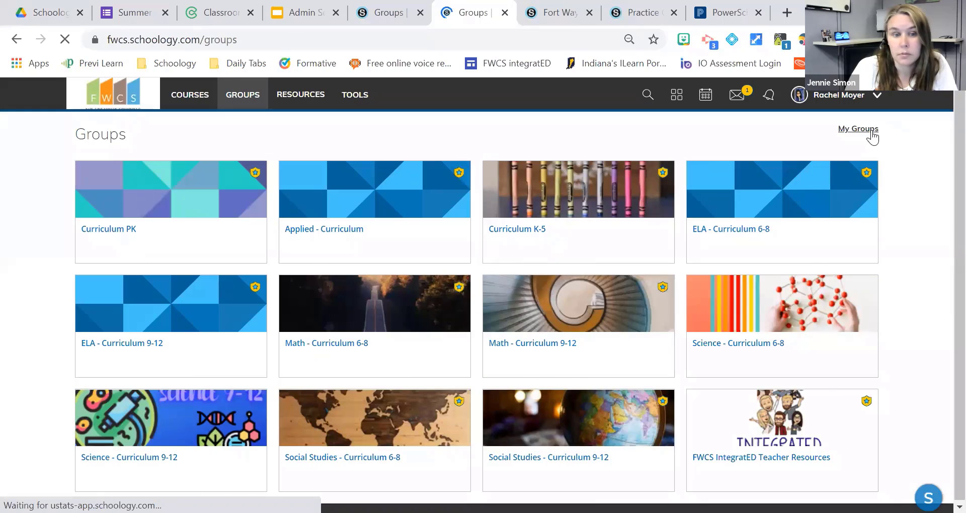
pyautogui.scroll(-6, 368, 344)
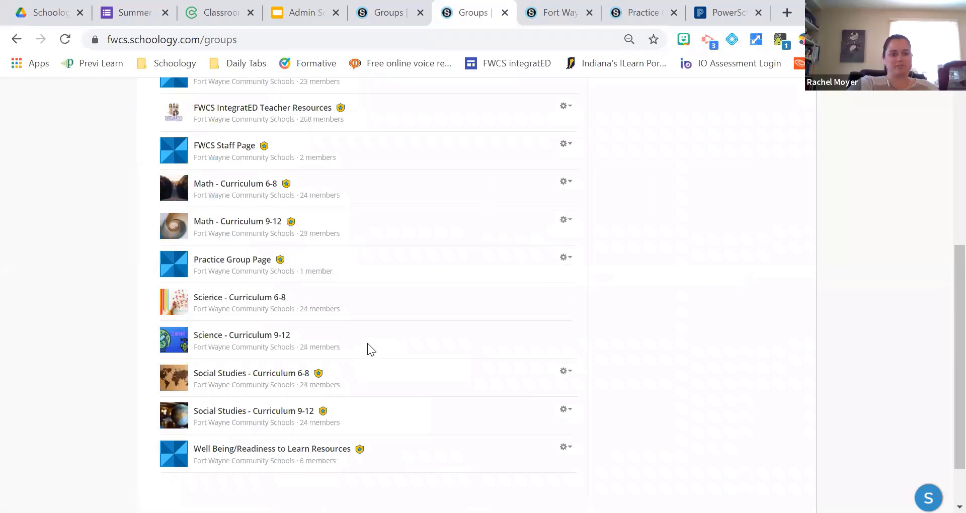
pyautogui.scroll(-2, 367, 343)
pyautogui.click(306, 387)
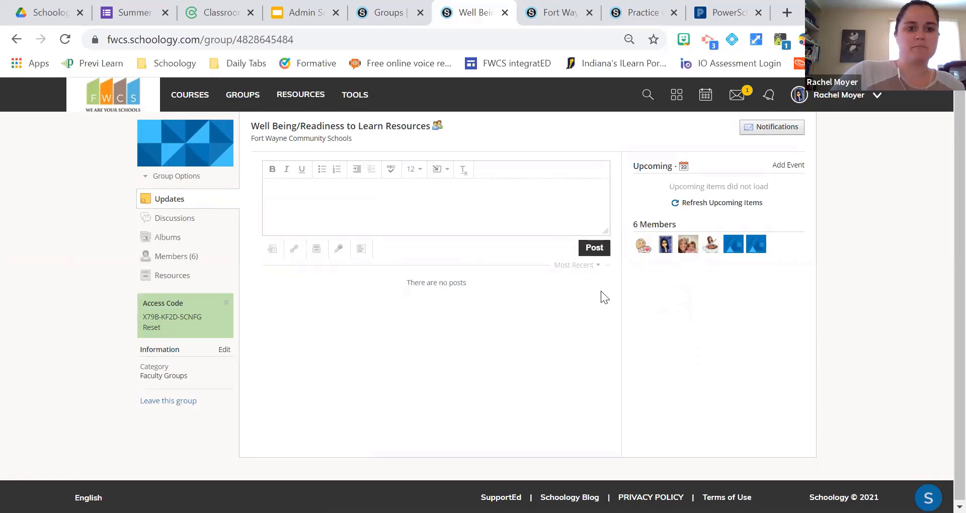
# - Open the privacy and group settings of the Well Being/Readiness to Learn Resources group and review its permissions
pyautogui.click(171, 176)
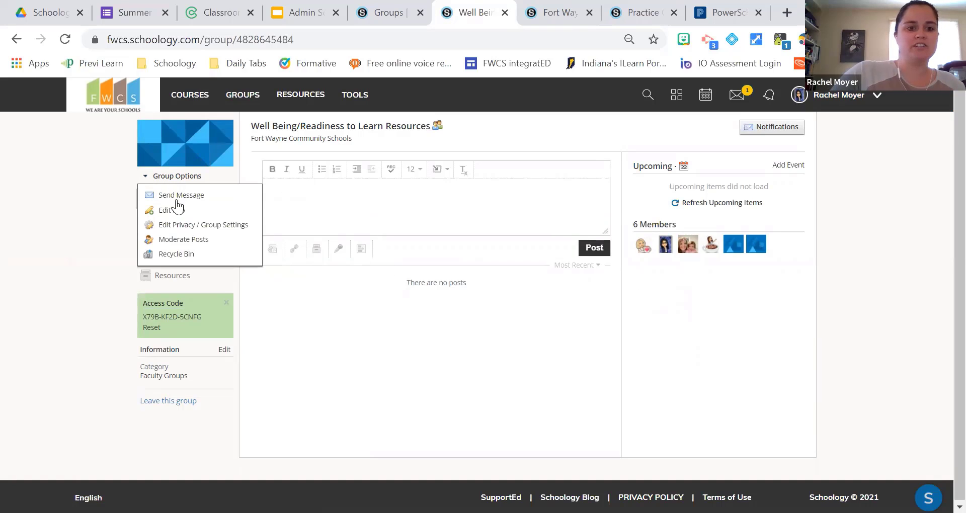
pyautogui.click(201, 230)
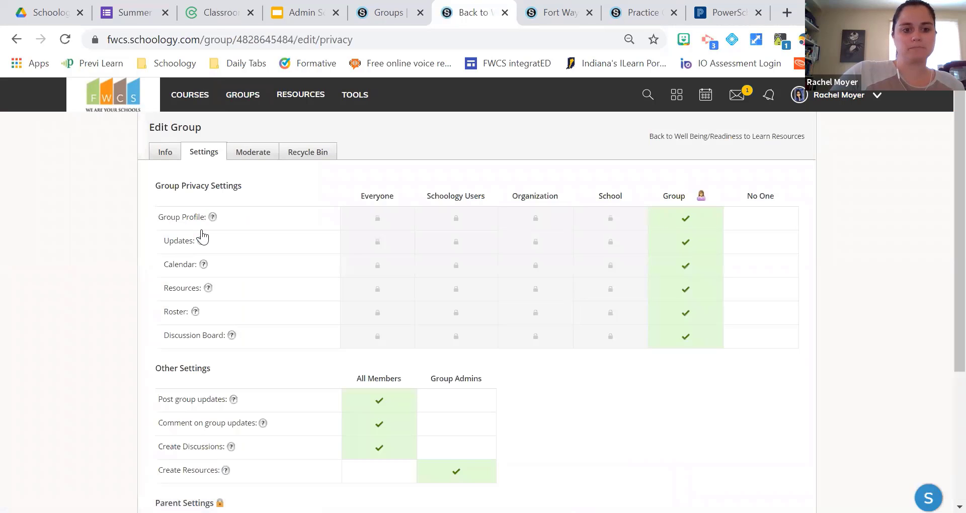
pyautogui.scroll(-2, 201, 236)
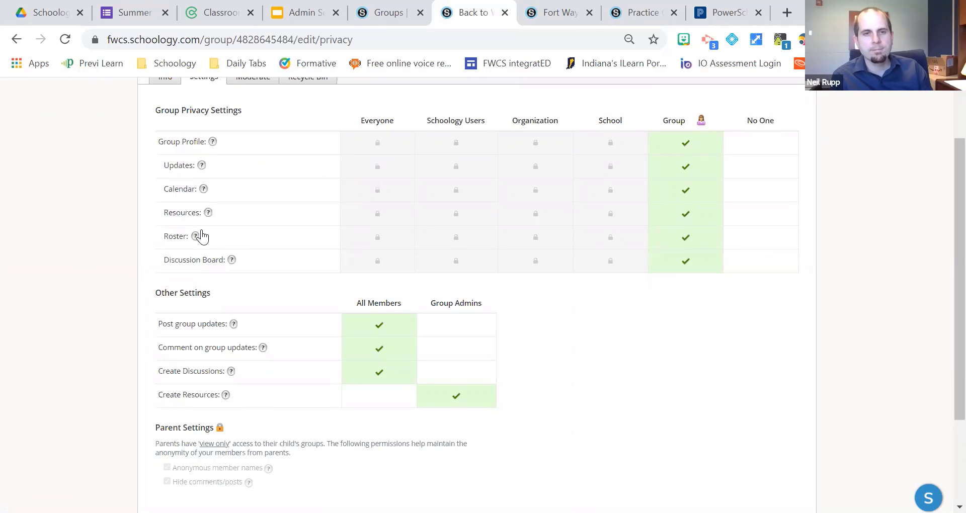
pyautogui.scroll(3, 201, 236)
# - Open the Curriculum PK group's member list to check its access code approval setting
pyautogui.click(244, 106)
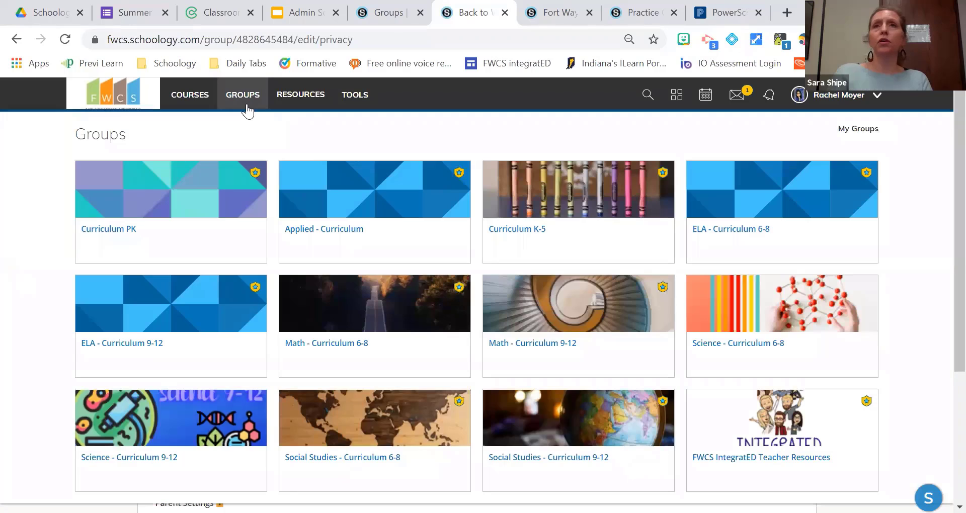
pyautogui.click(190, 189)
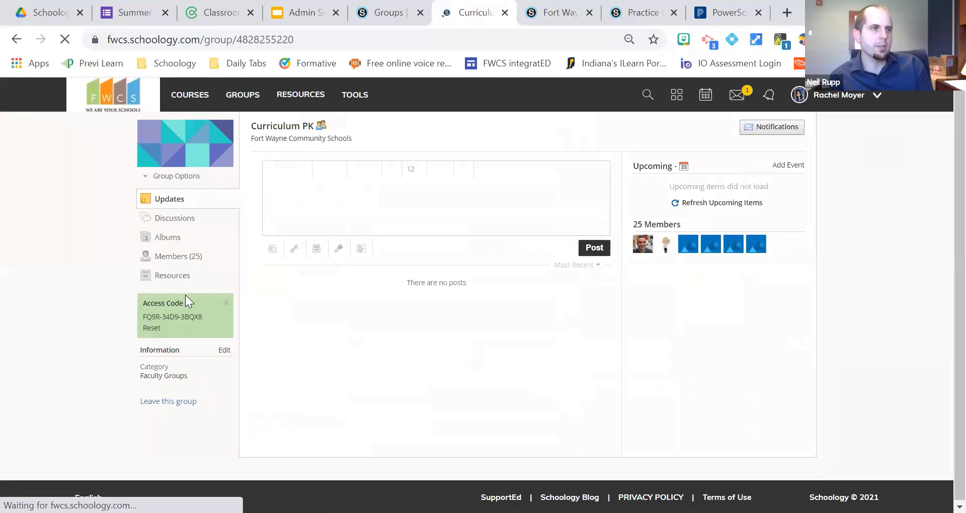
pyautogui.click(187, 259)
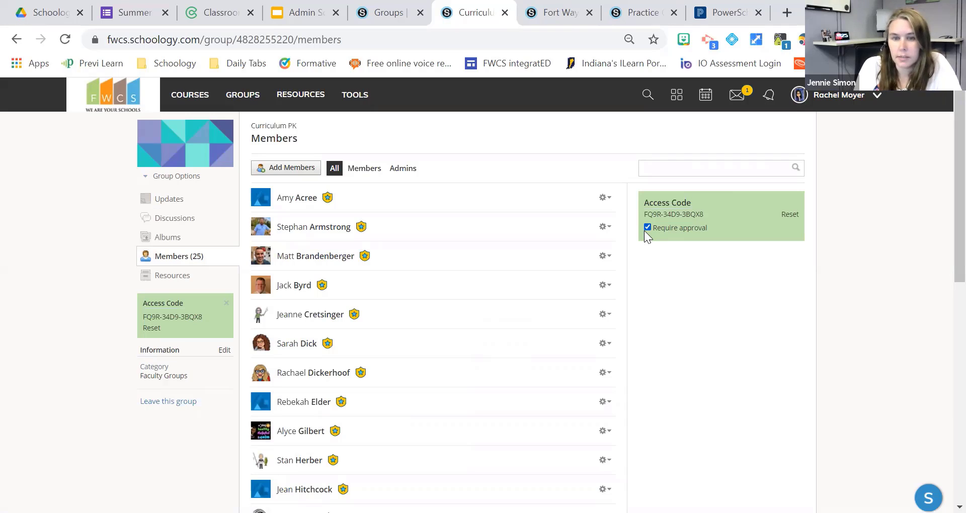
# - Open the member list of the FWCS IntegratED Teacher Resources group and look through its admins and members
pyautogui.click(247, 96)
pyautogui.click(810, 446)
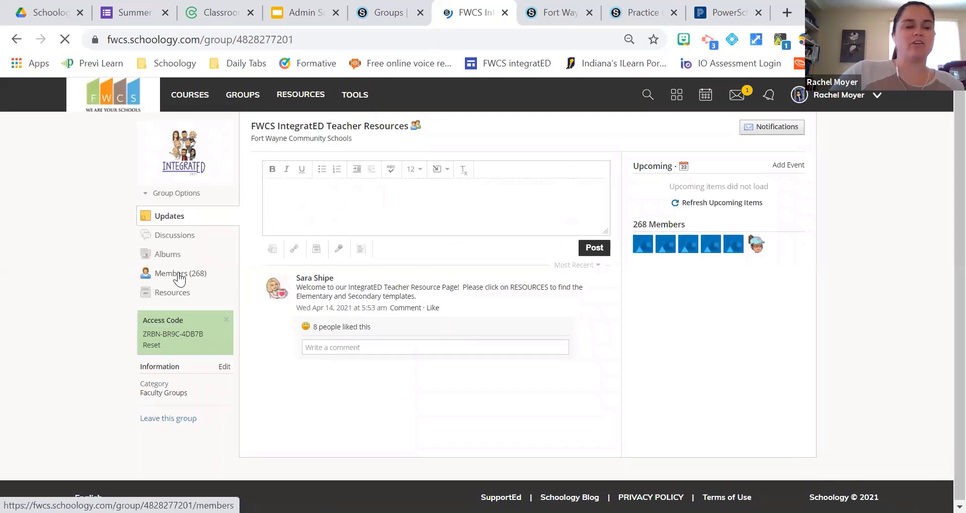
pyautogui.click(180, 276)
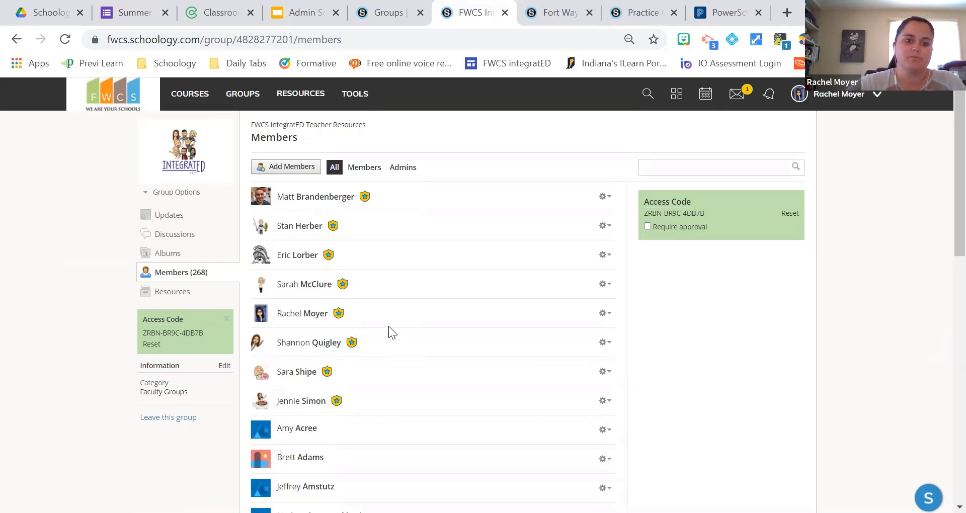
pyautogui.scroll(-3, 389, 326)
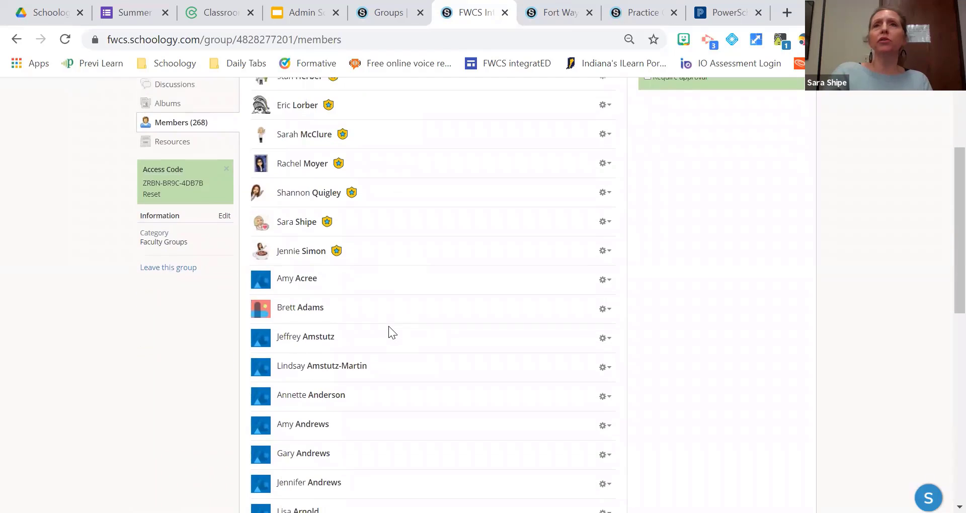